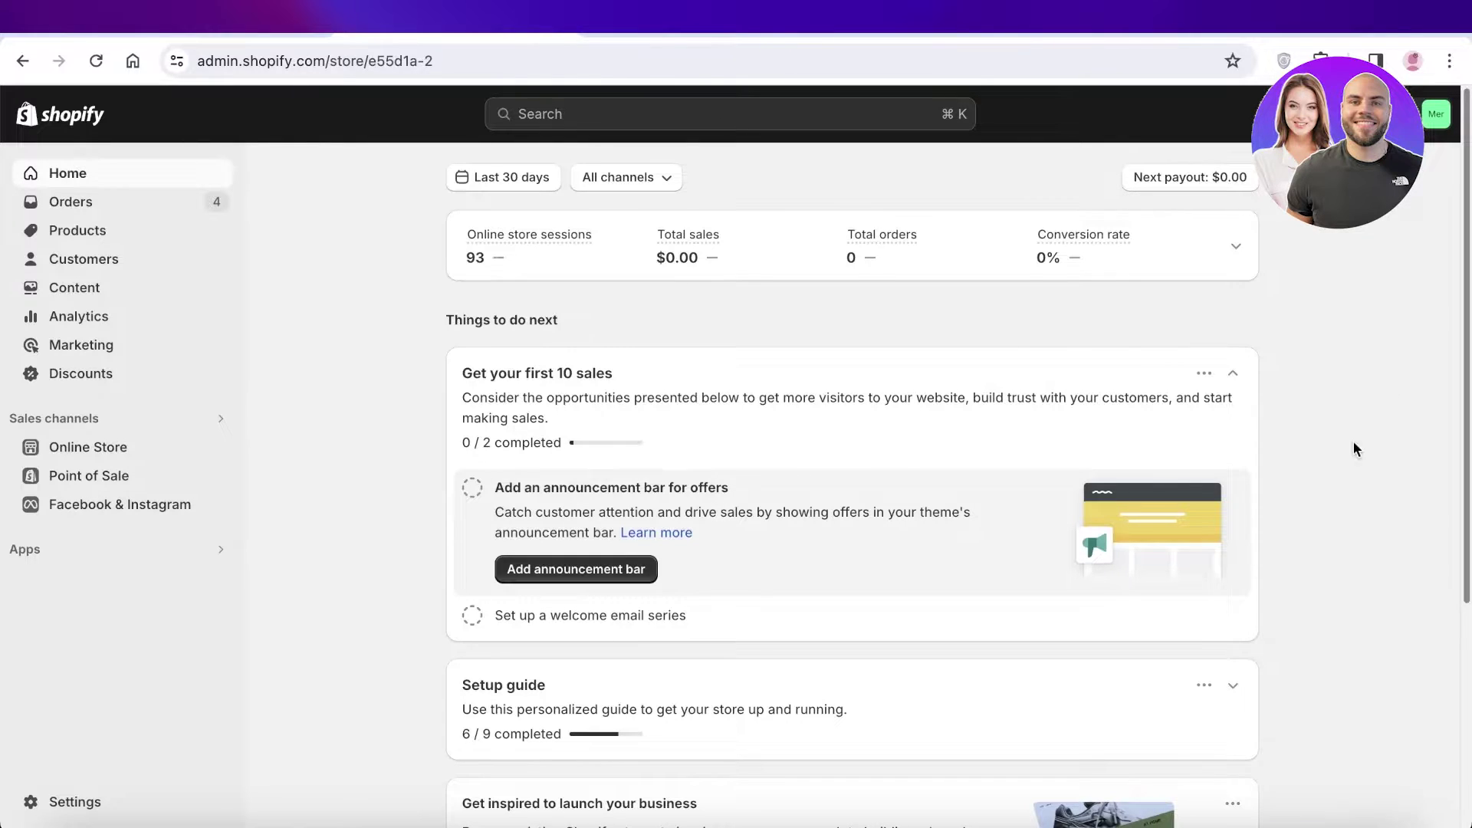
Open the Cozy Jacket product and look over its description, media and variants.
click(155, 231)
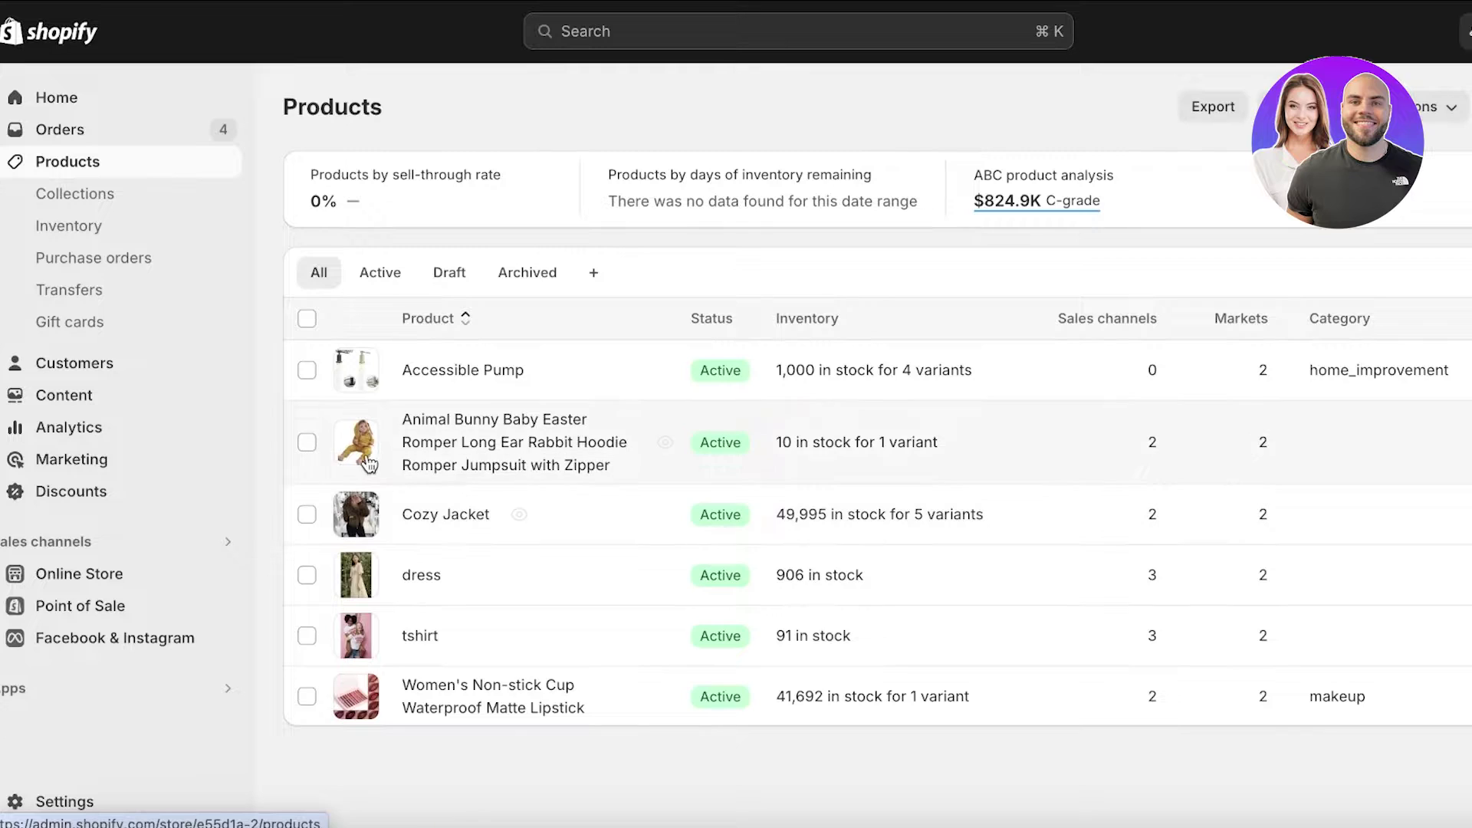
click(422, 515)
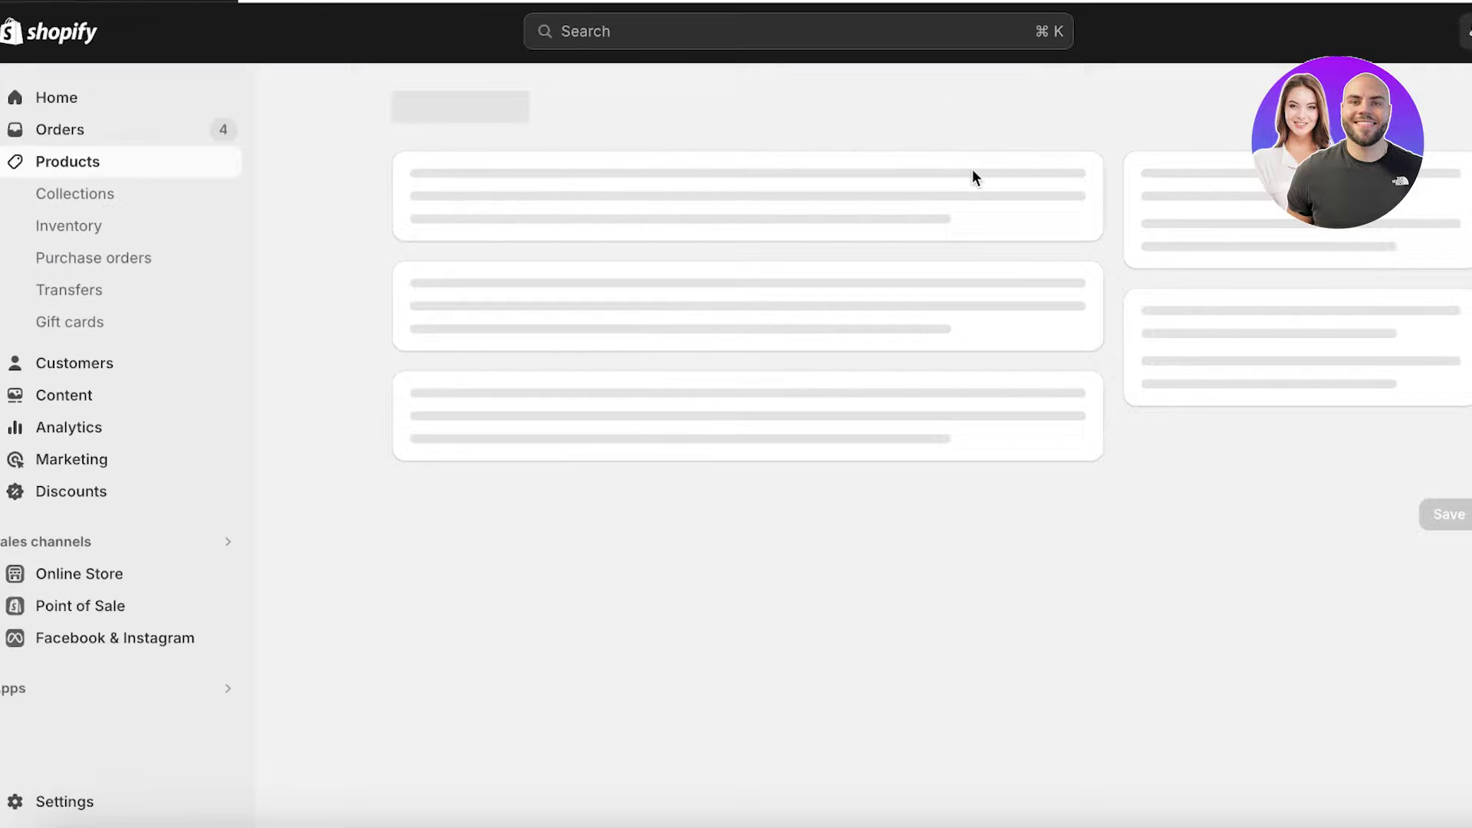
scroll(620, 253, down, 10)
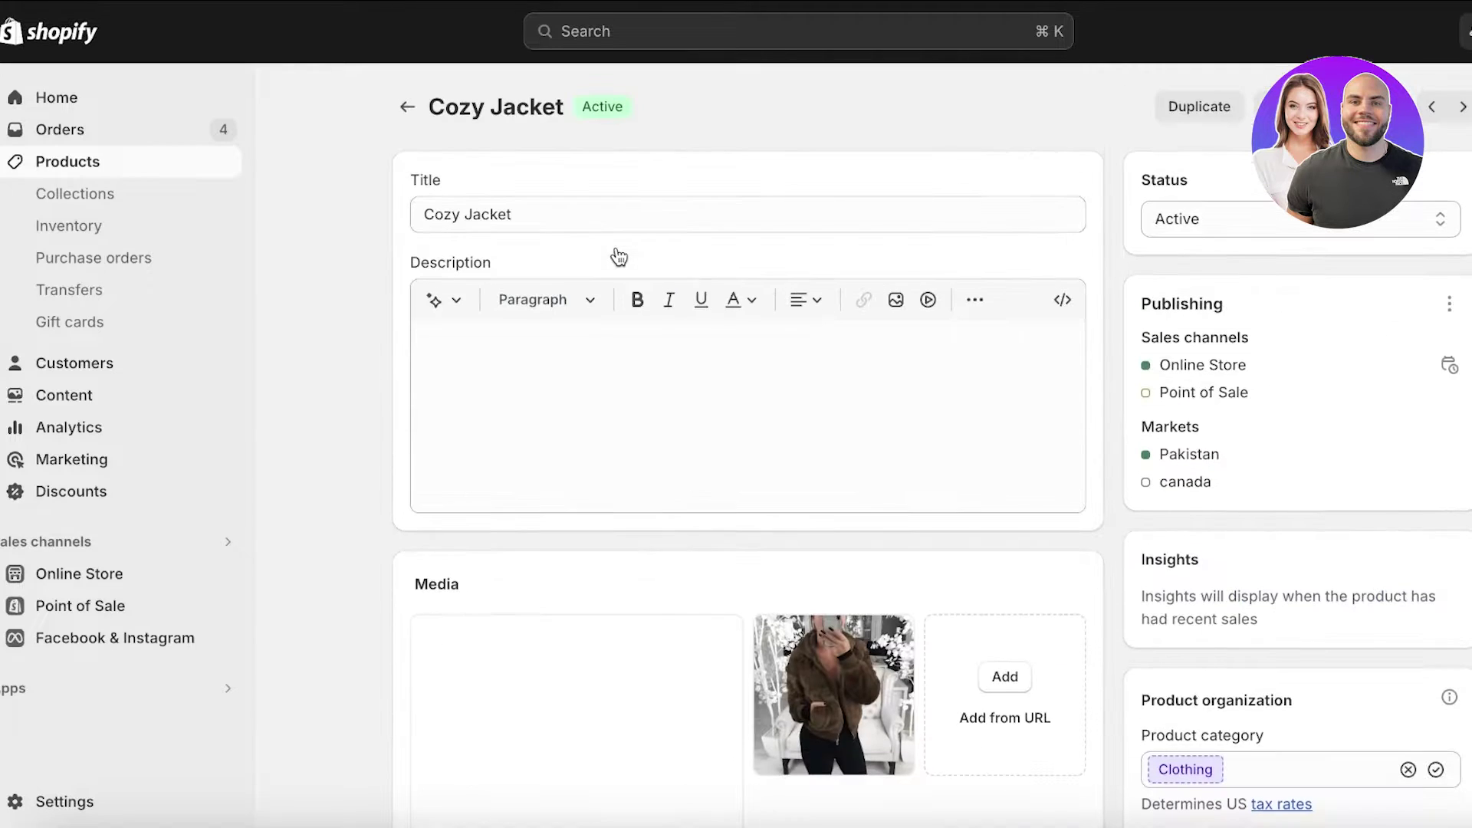
scroll(770, 614, down, 8)
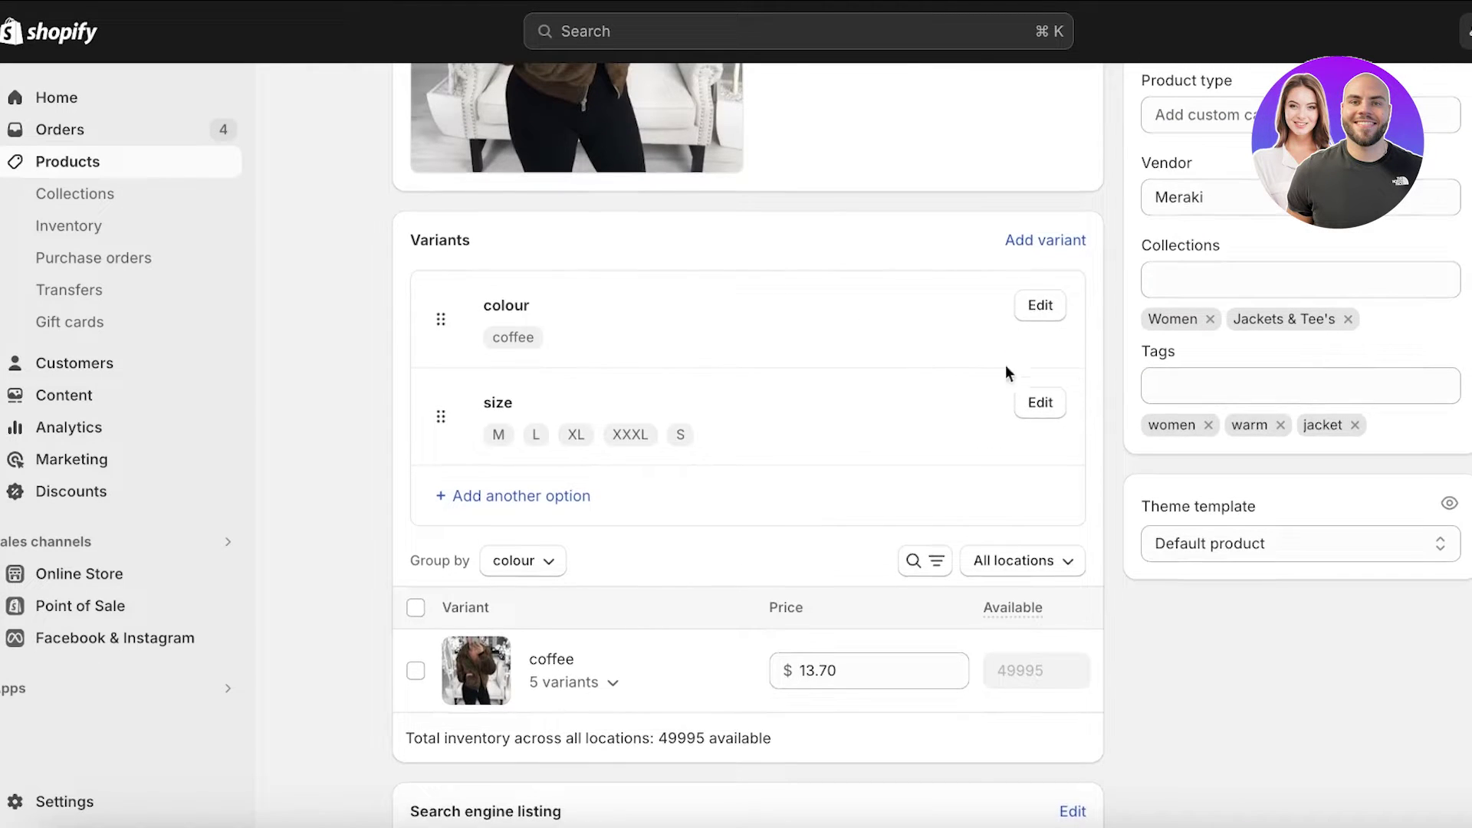
scroll(808, 417, up, 10)
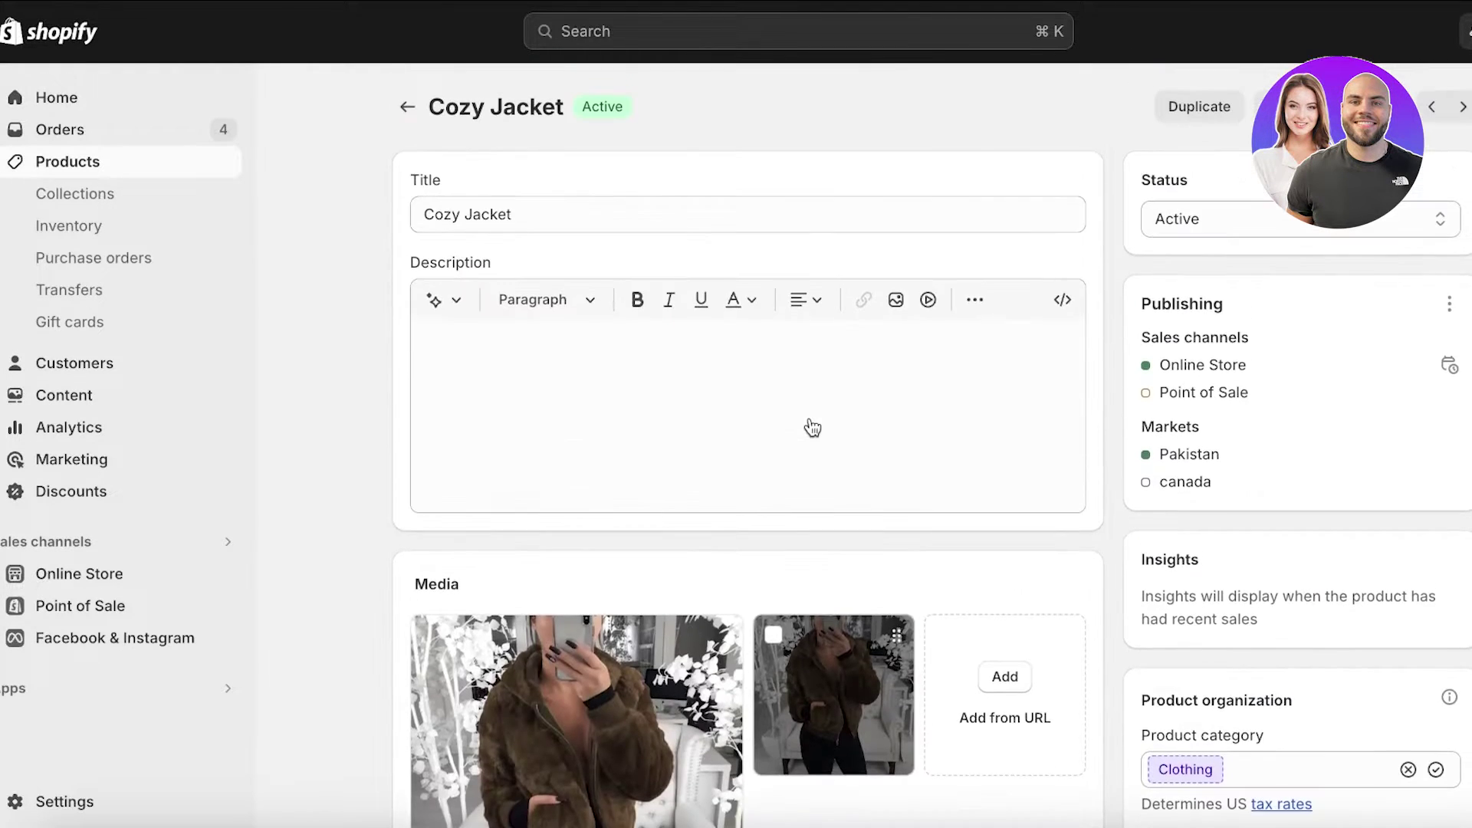
Open the online store's themes and start customizing the current Dawn theme.
click(93, 579)
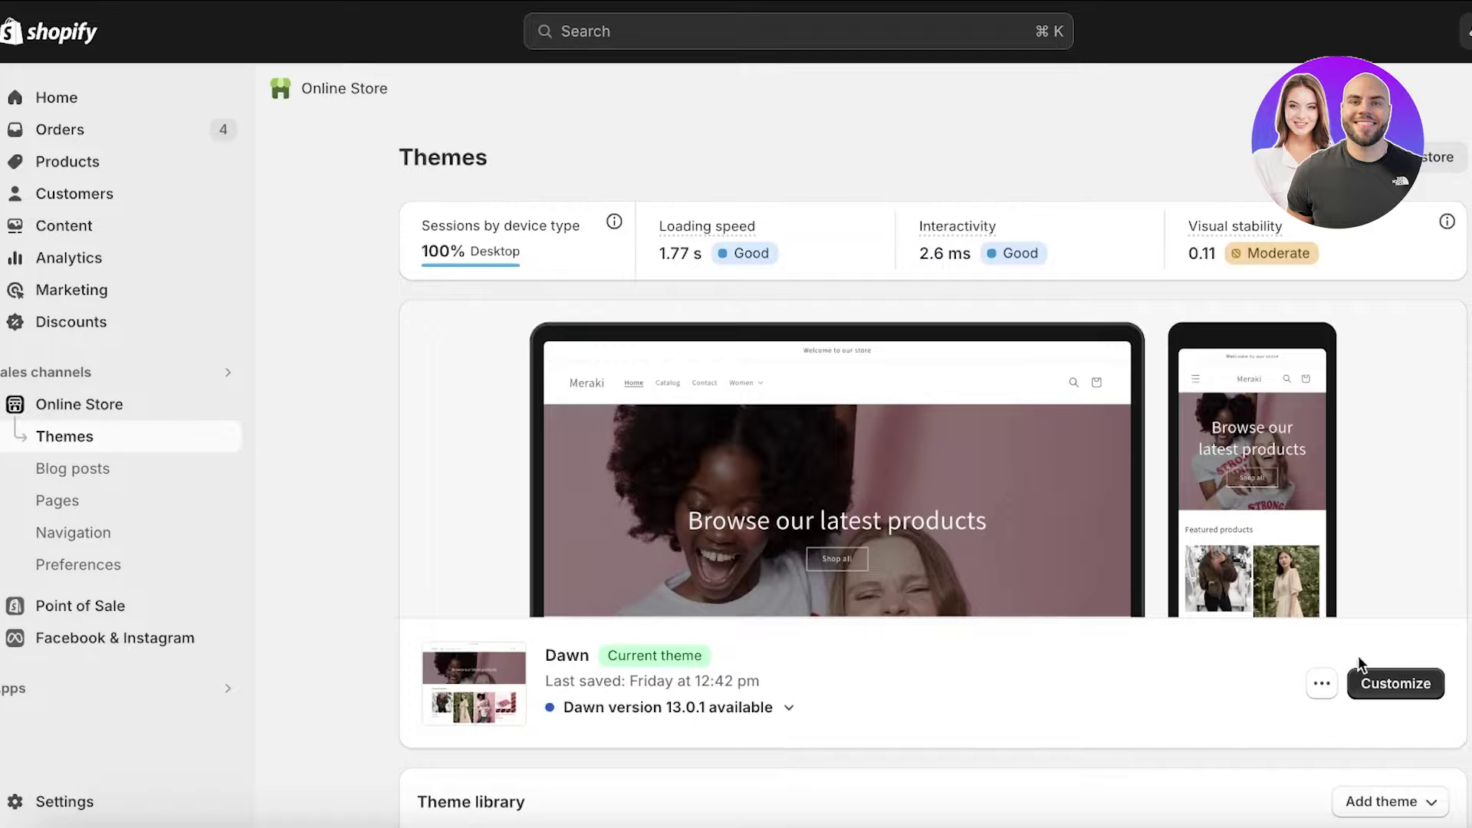
scroll(1112, 500, down, 1)
scroll(1112, 500, down, 3)
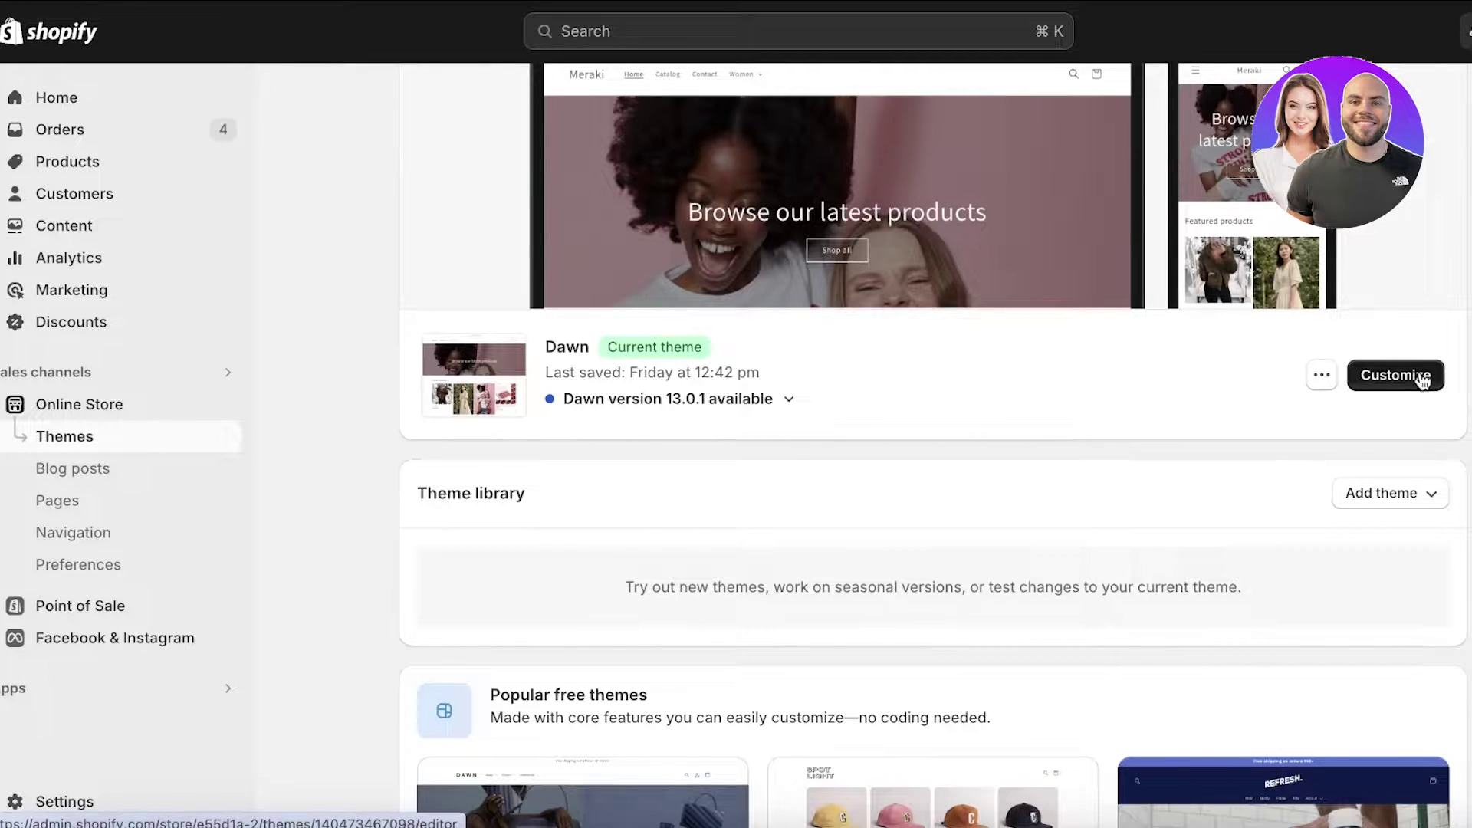
click(1420, 375)
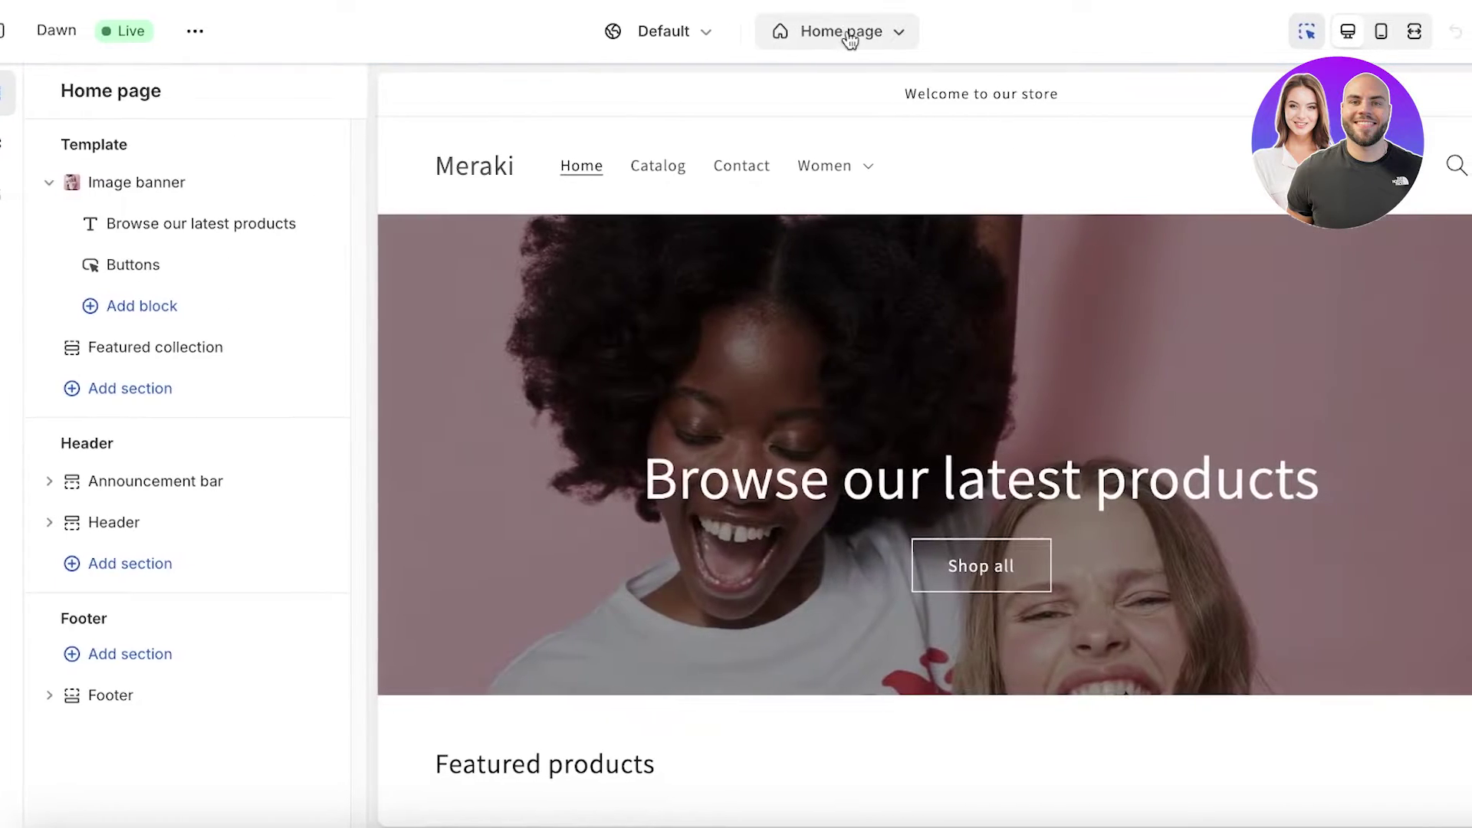
Switch the theme editor to the Default product template and look over the product page preview.
click(862, 33)
click(773, 206)
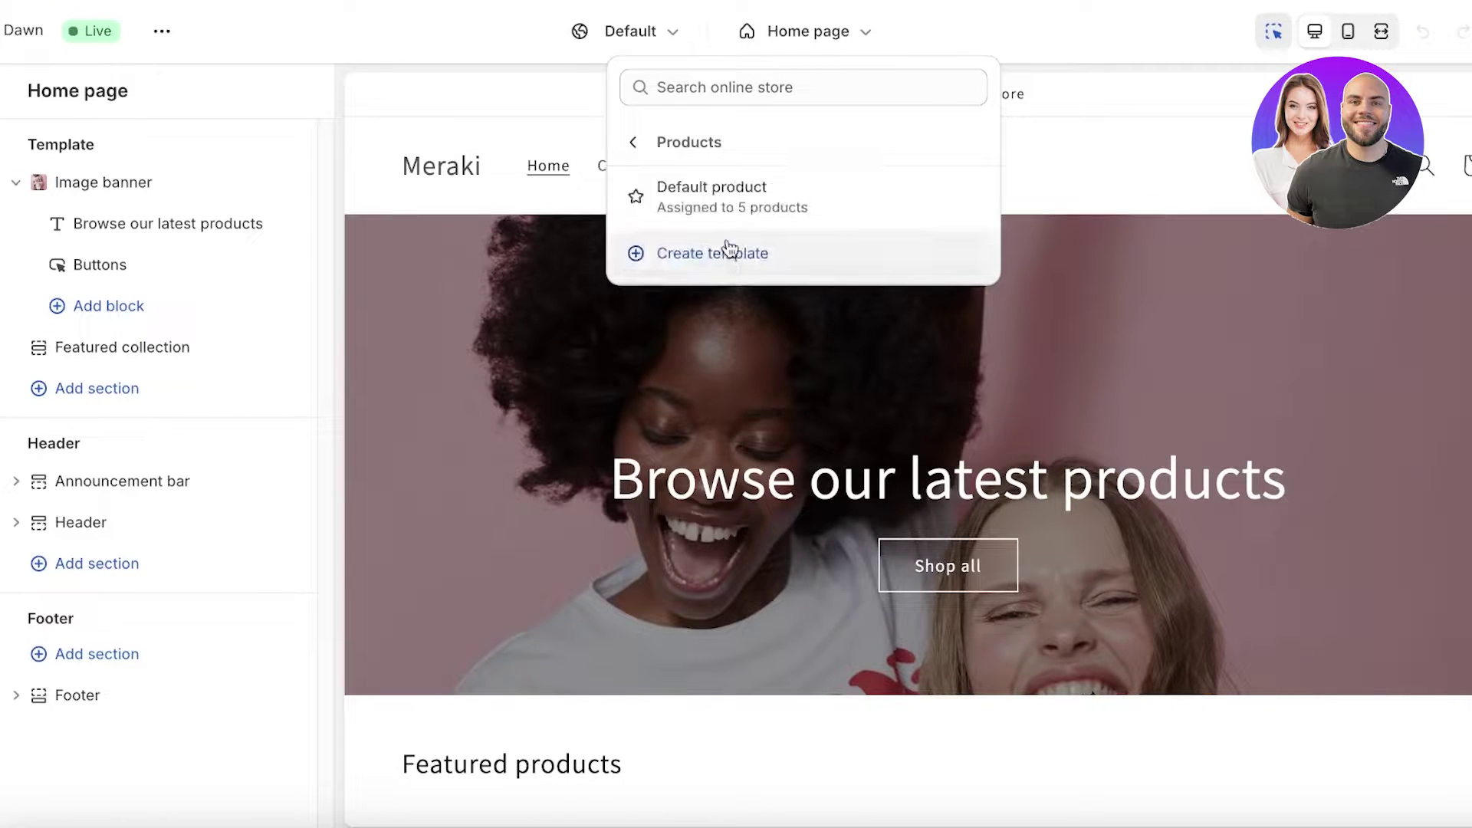
click(730, 205)
scroll(1190, 358, down, 1)
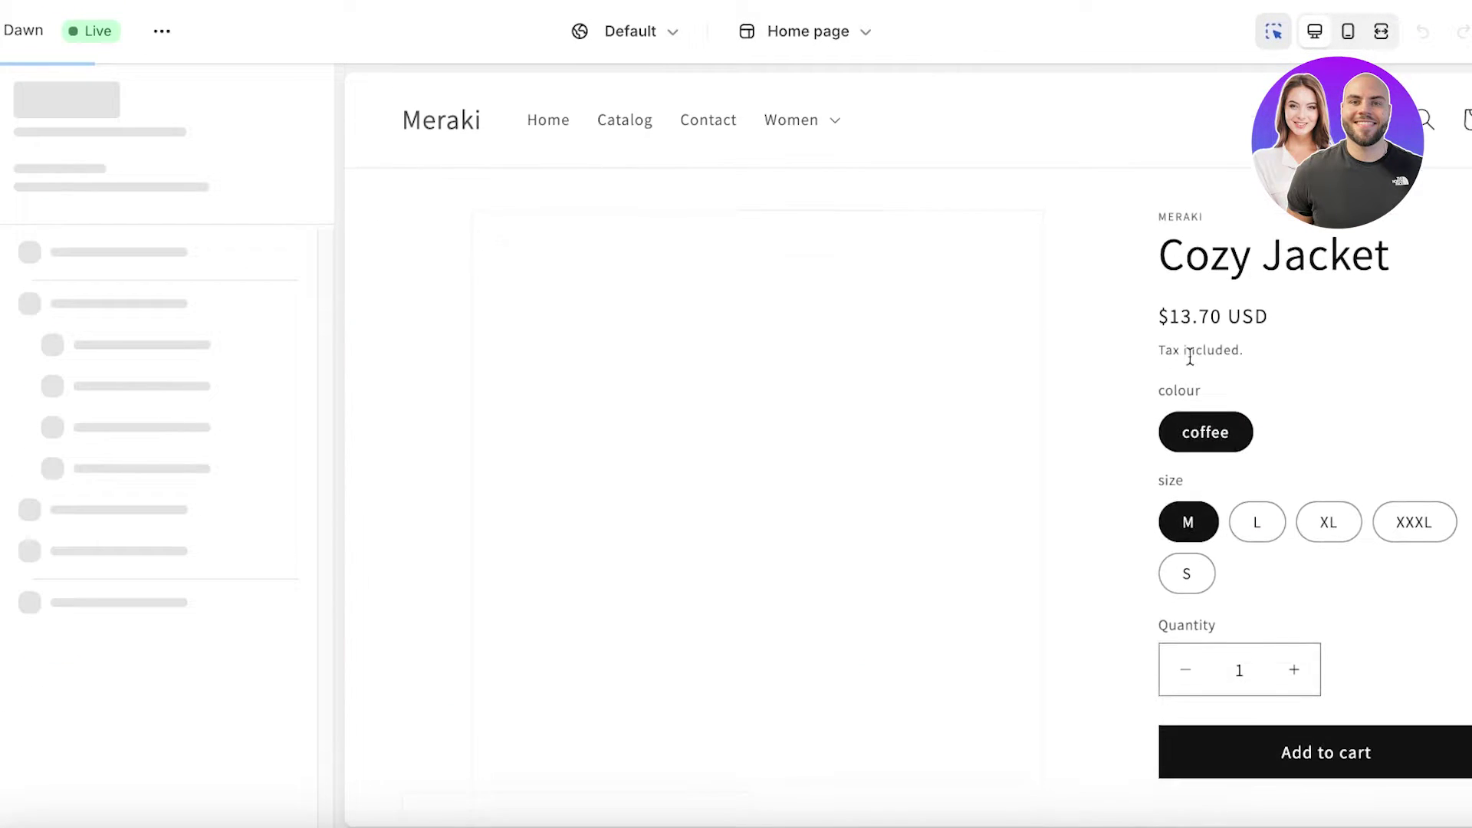
scroll(1204, 426, down, 6)
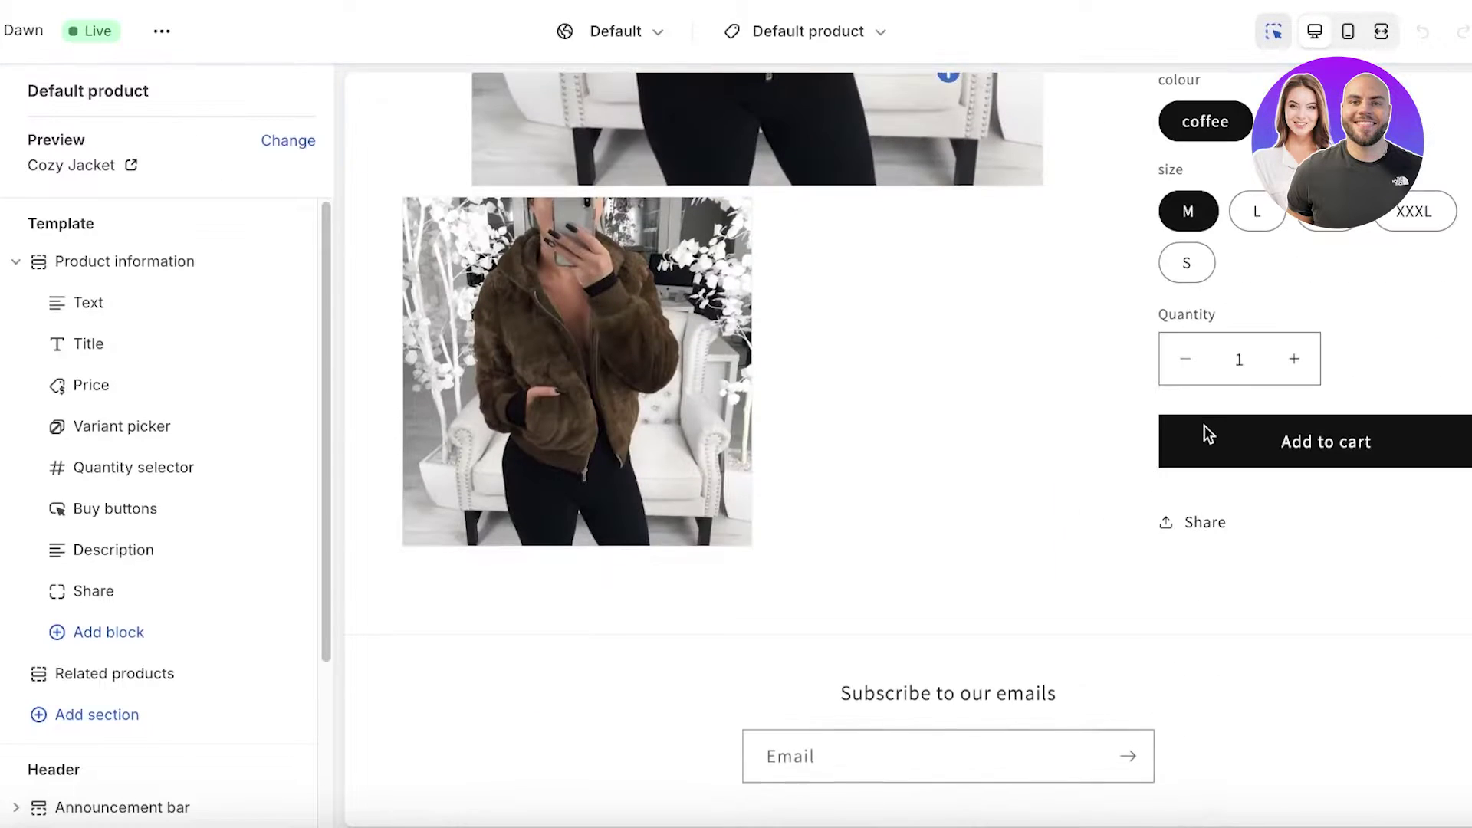
scroll(1199, 422, up, 10)
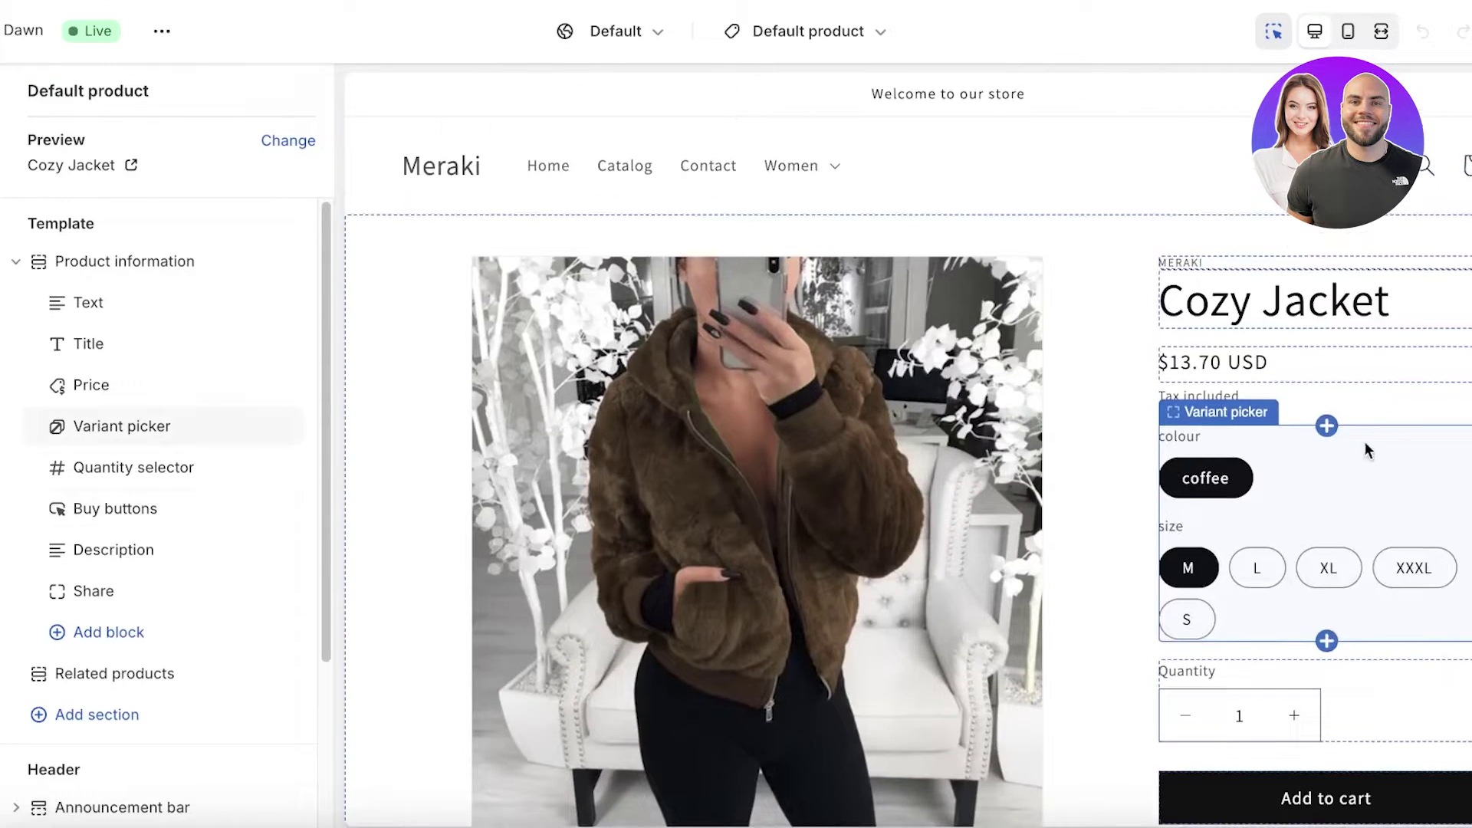
Add a text block reading "100%. Organic Cotton" to the product information section and place it directly above the title.
click(99, 631)
click(371, 470)
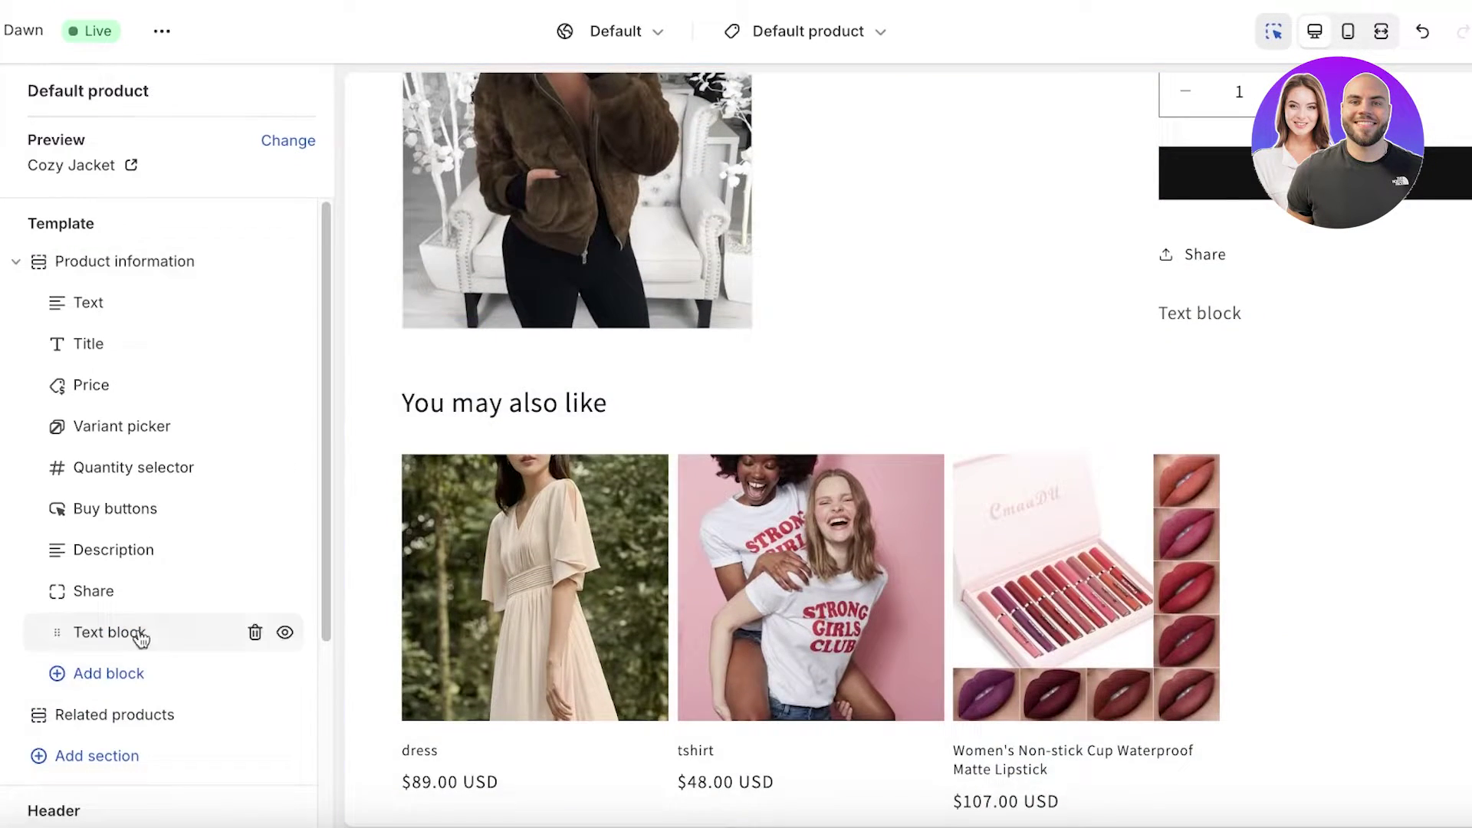
click(153, 632)
click(141, 247)
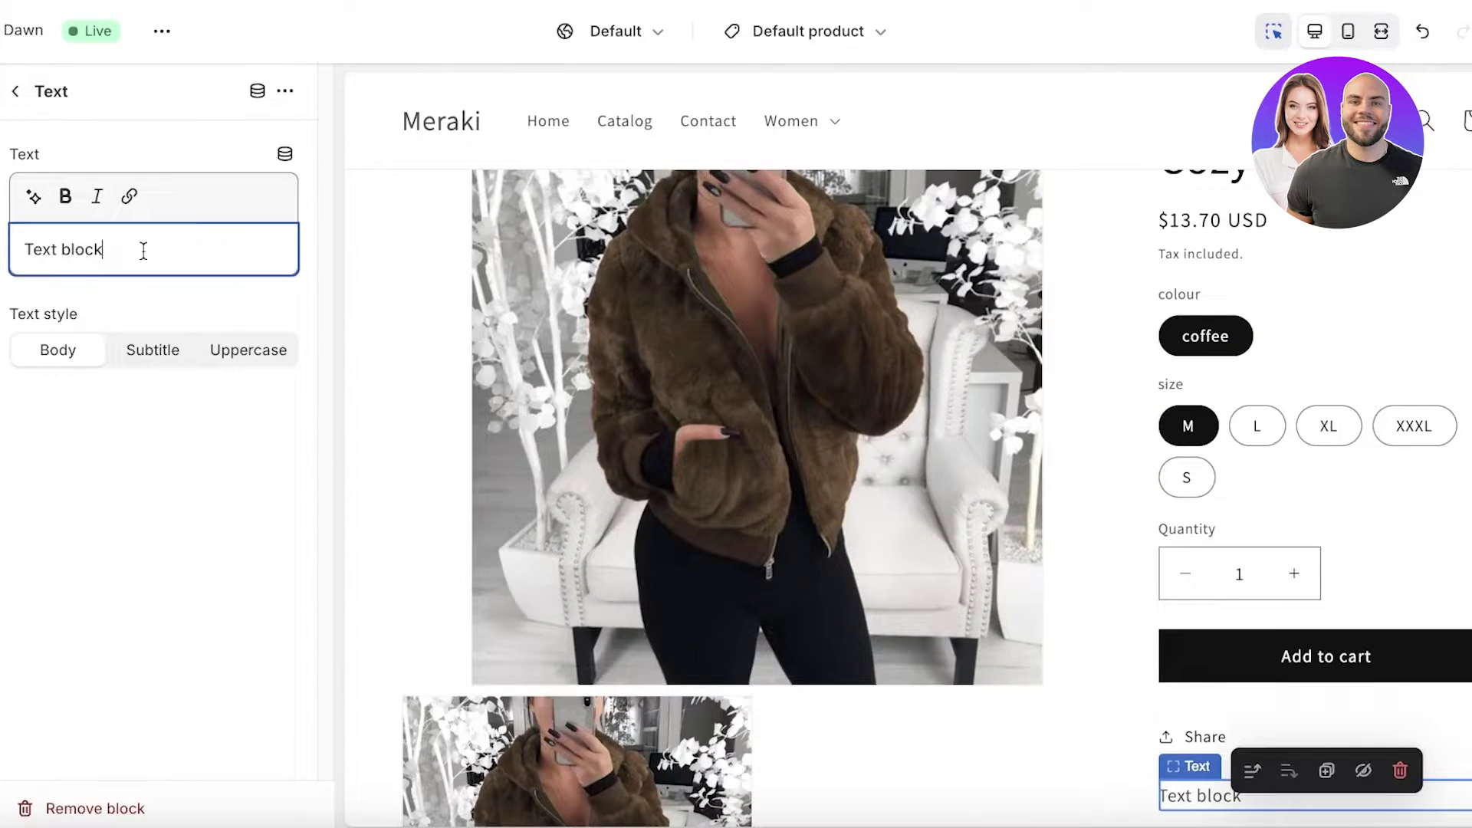
key(ctrl+a)
key(BackSpace)
text(100%. Ora)
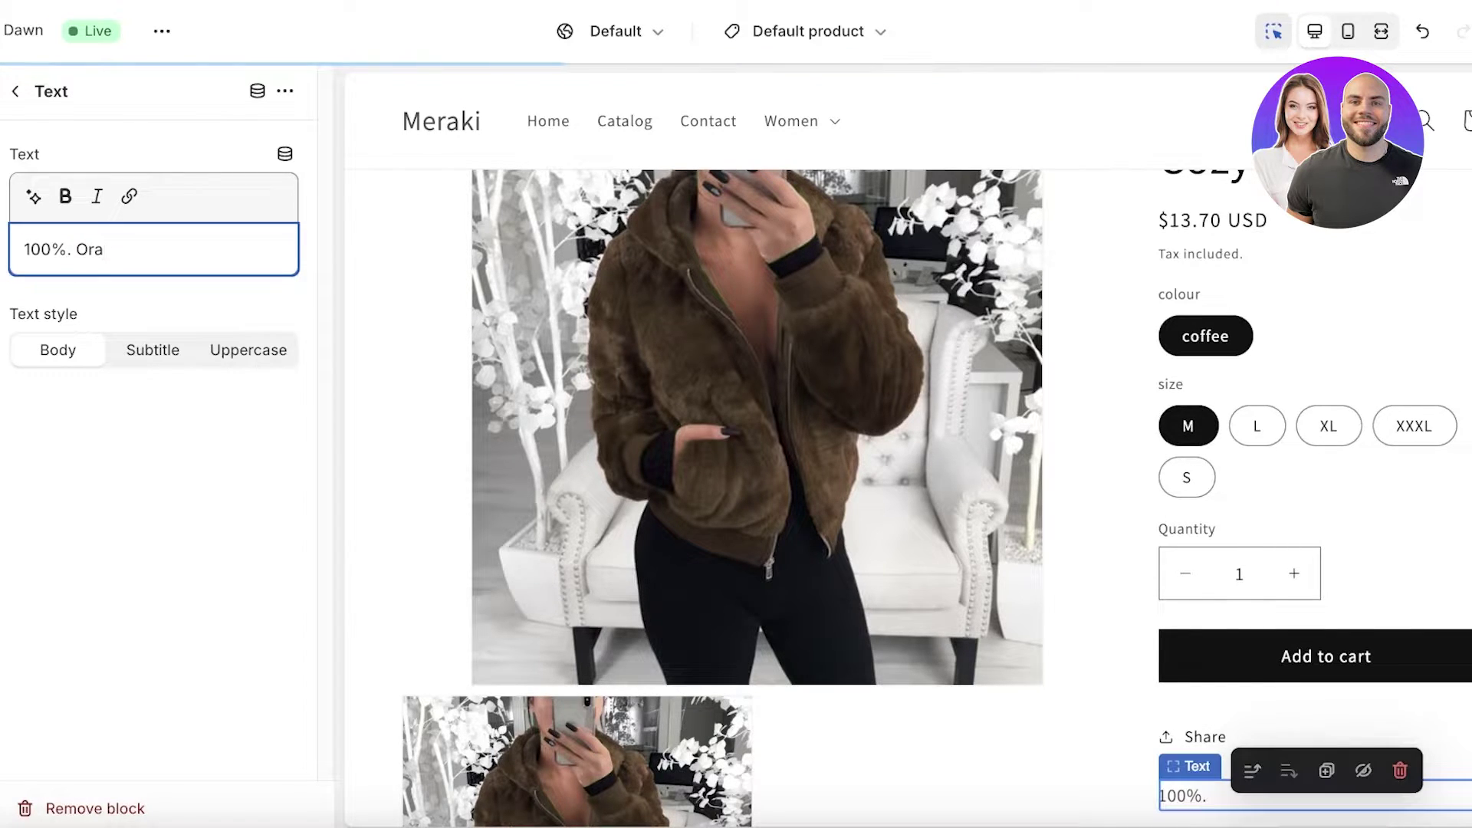
key(BackSpace)
text(ganic Cotton)
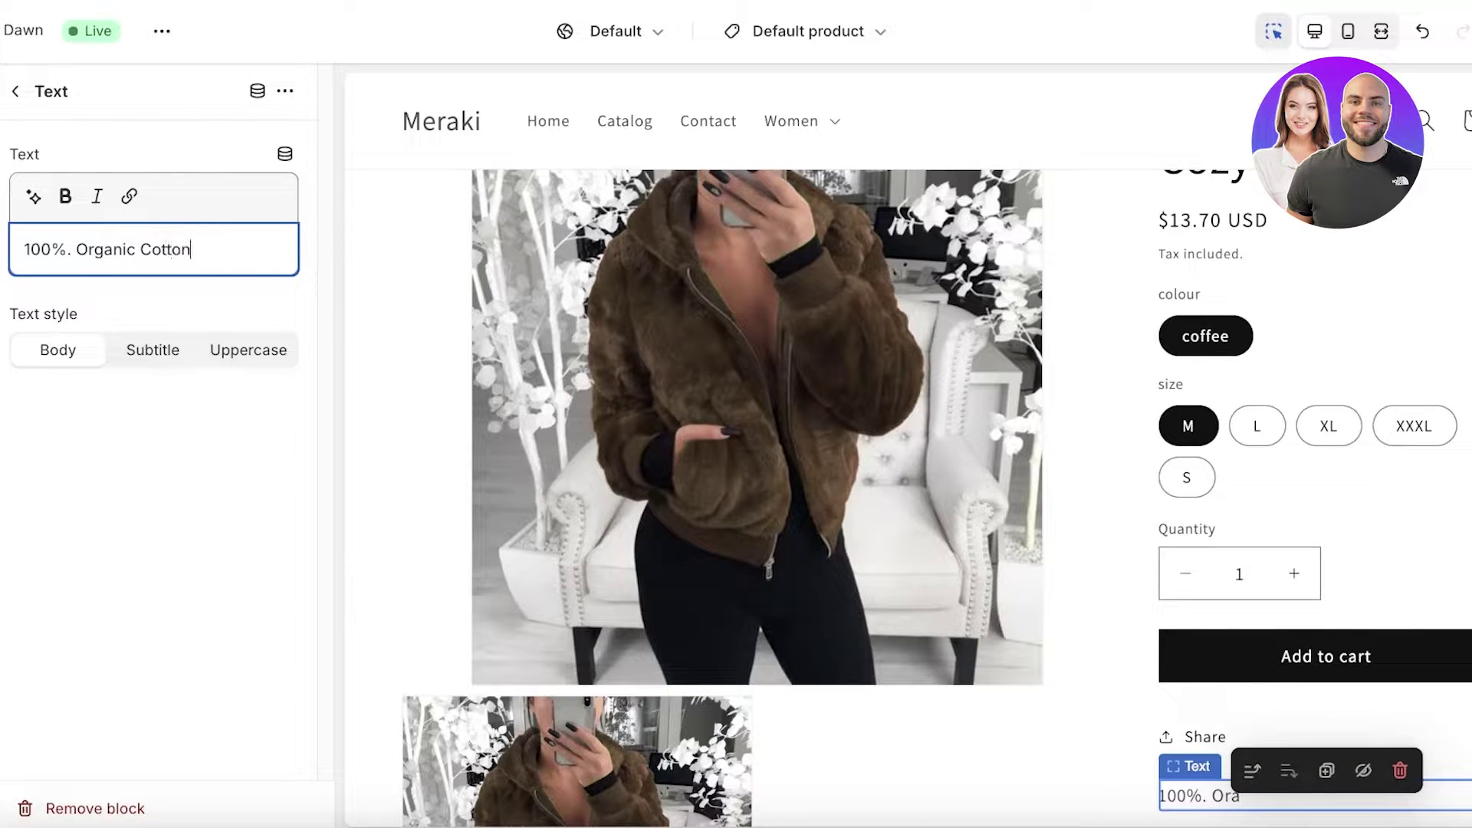
click(31, 111)
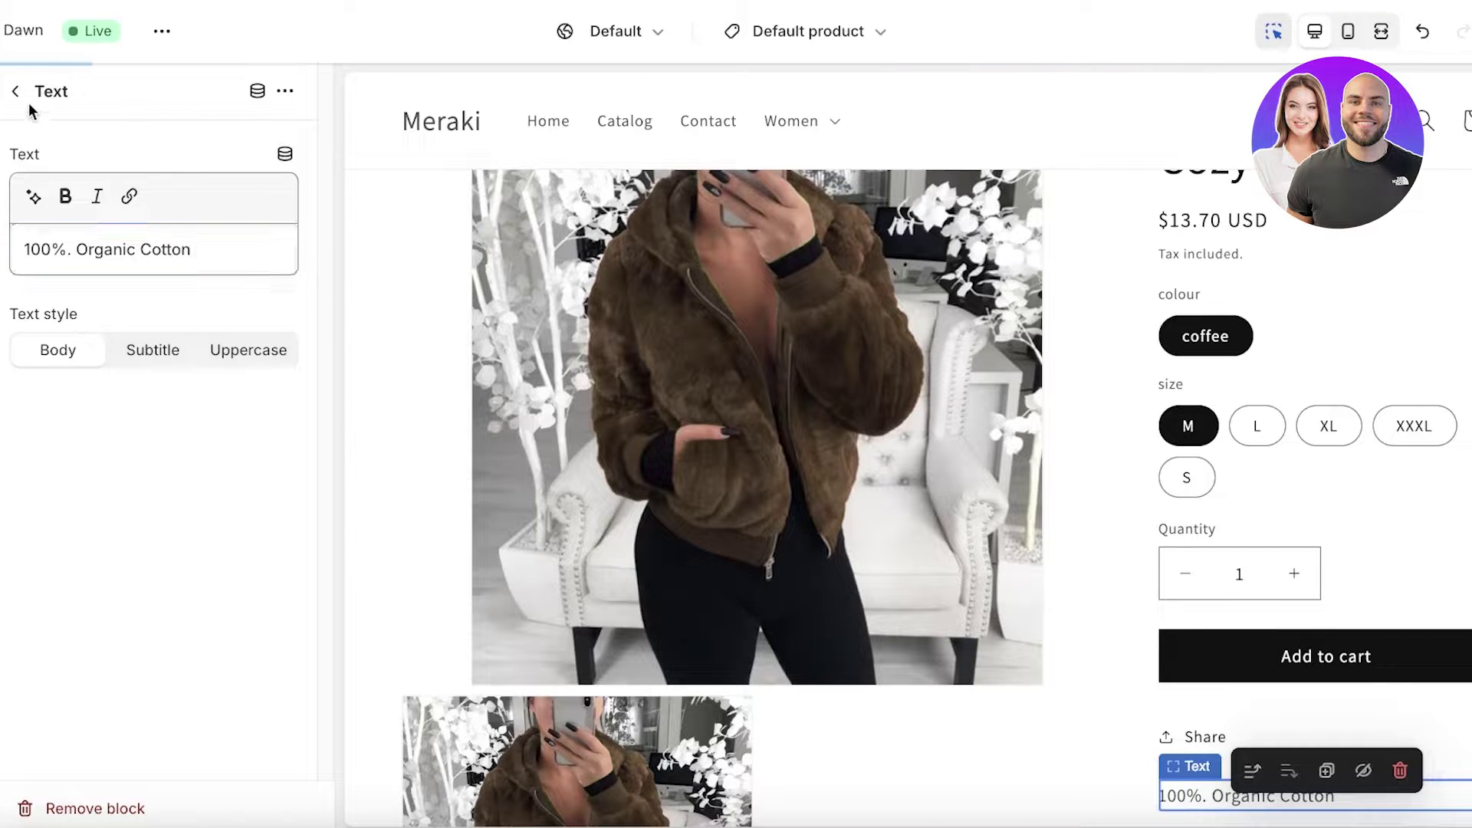
click(28, 101)
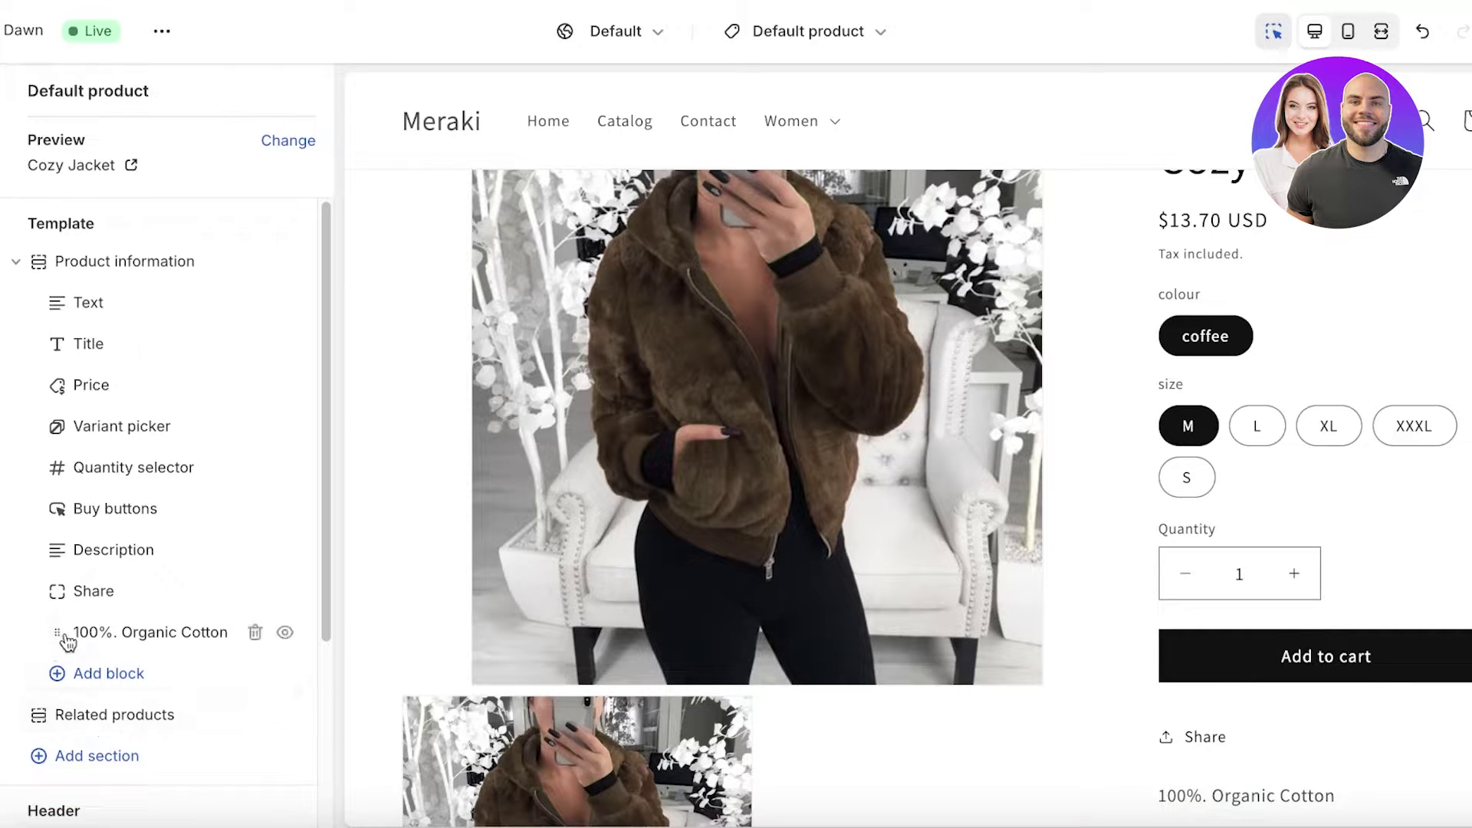
drag(57, 633, 53, 344)
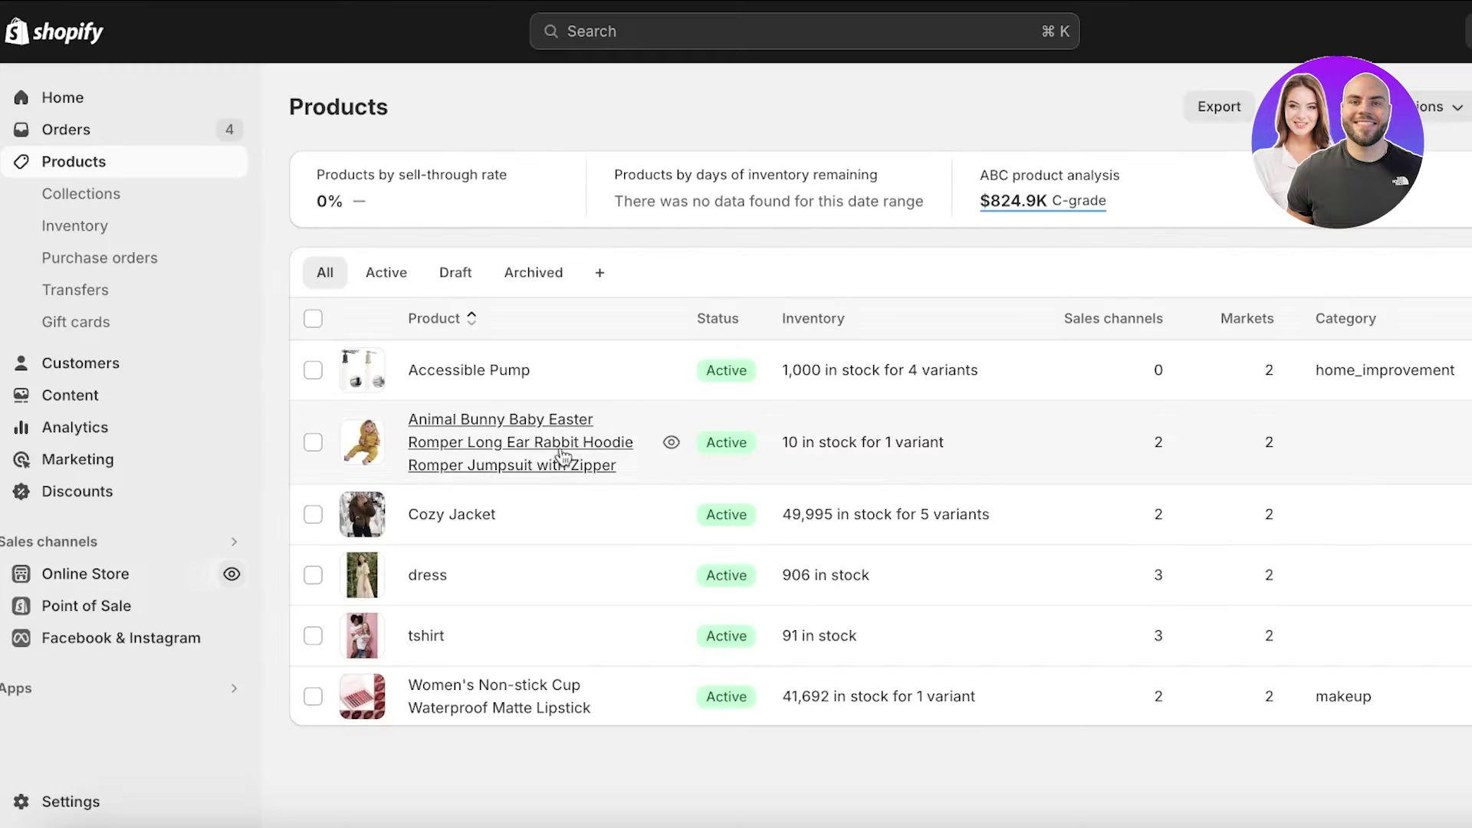
View the storefront page of the Animal Bunny Baby Easter Romper from the product list.
click(672, 445)
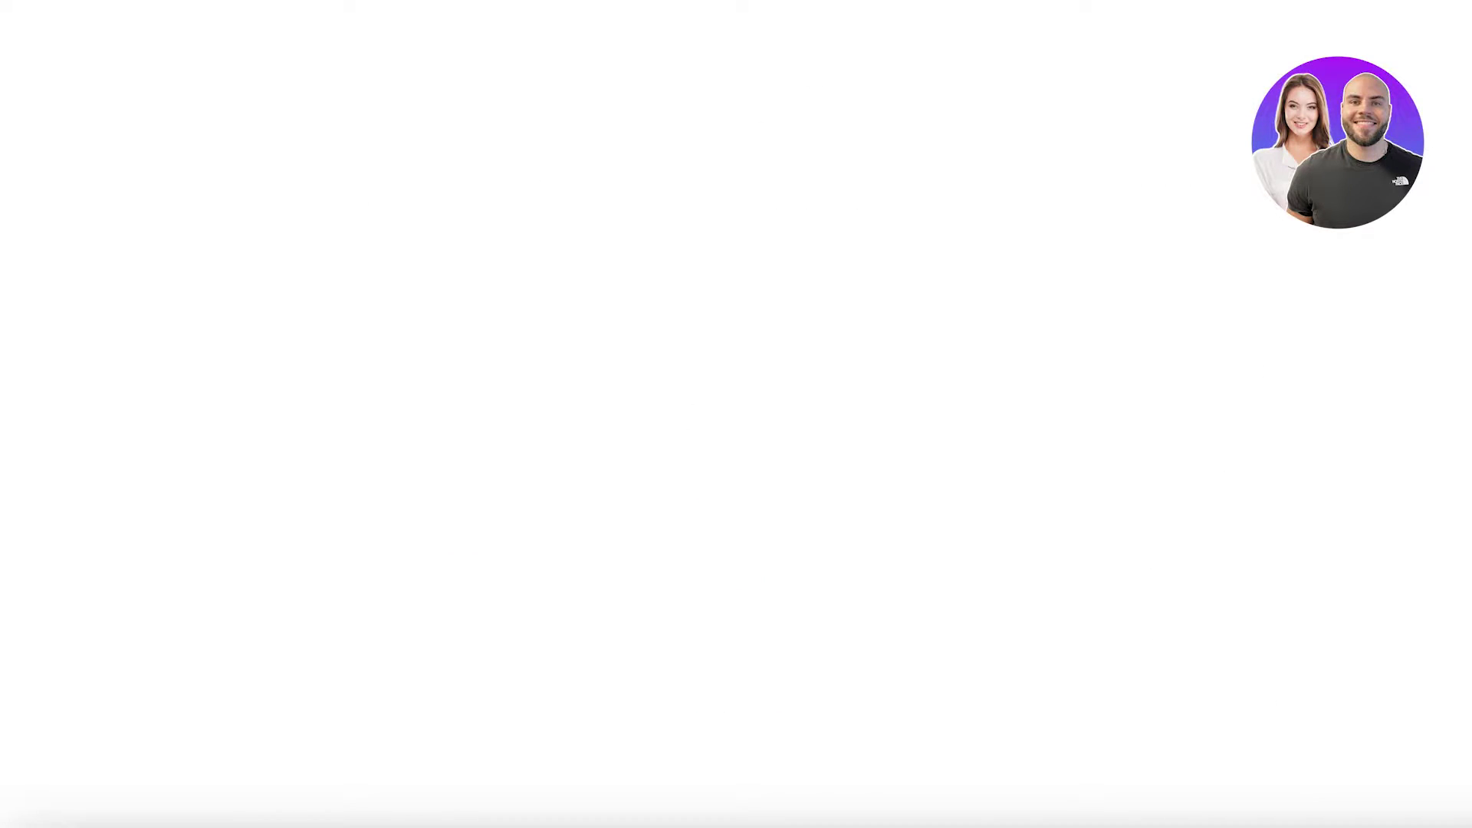
scroll(979, 264, down, 5)
scroll(978, 264, up, 4)
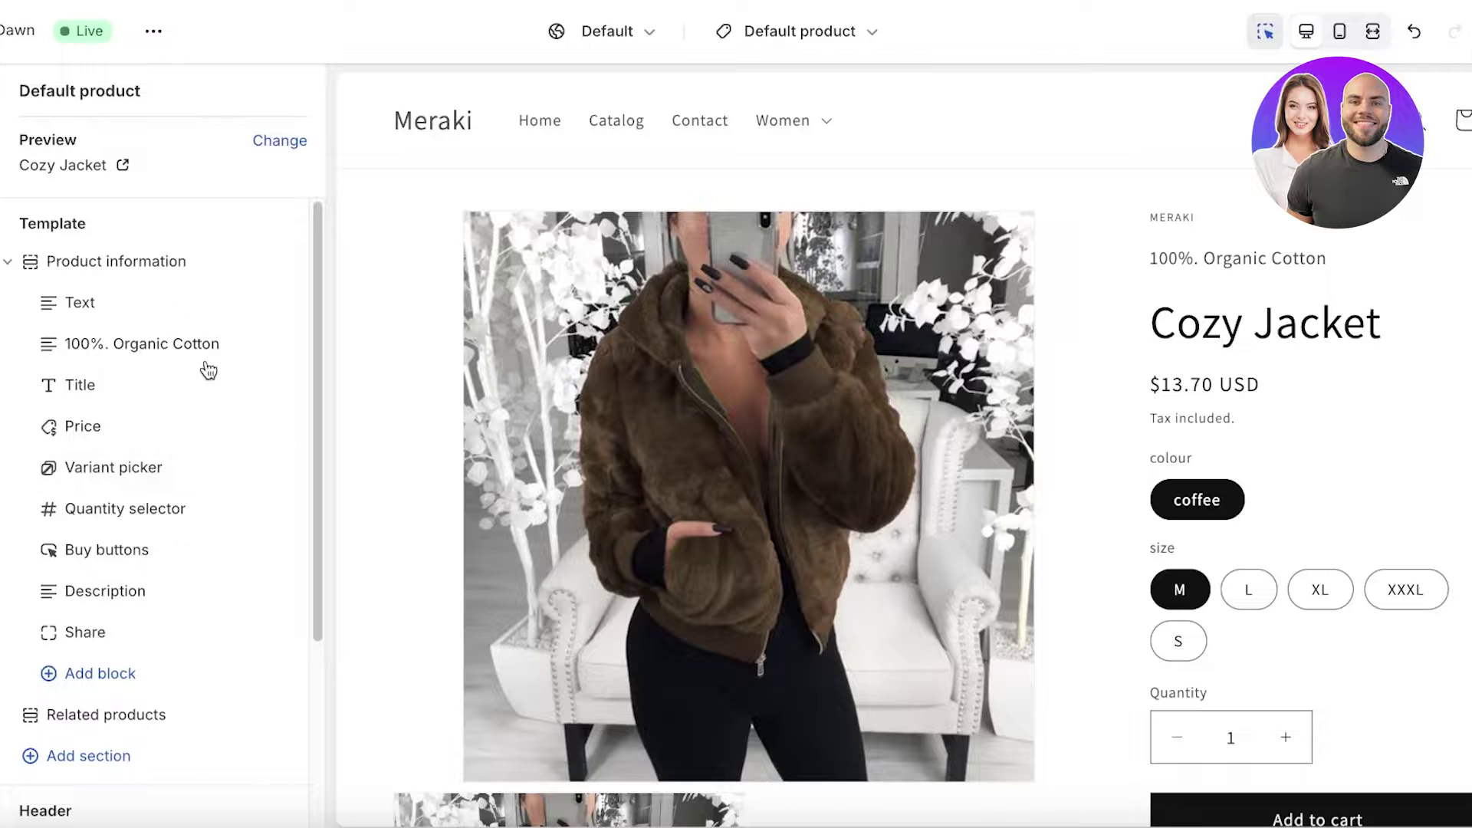
Remove the "100%. Organic Cotton" text block and leave the theme editor without saving.
click(243, 344)
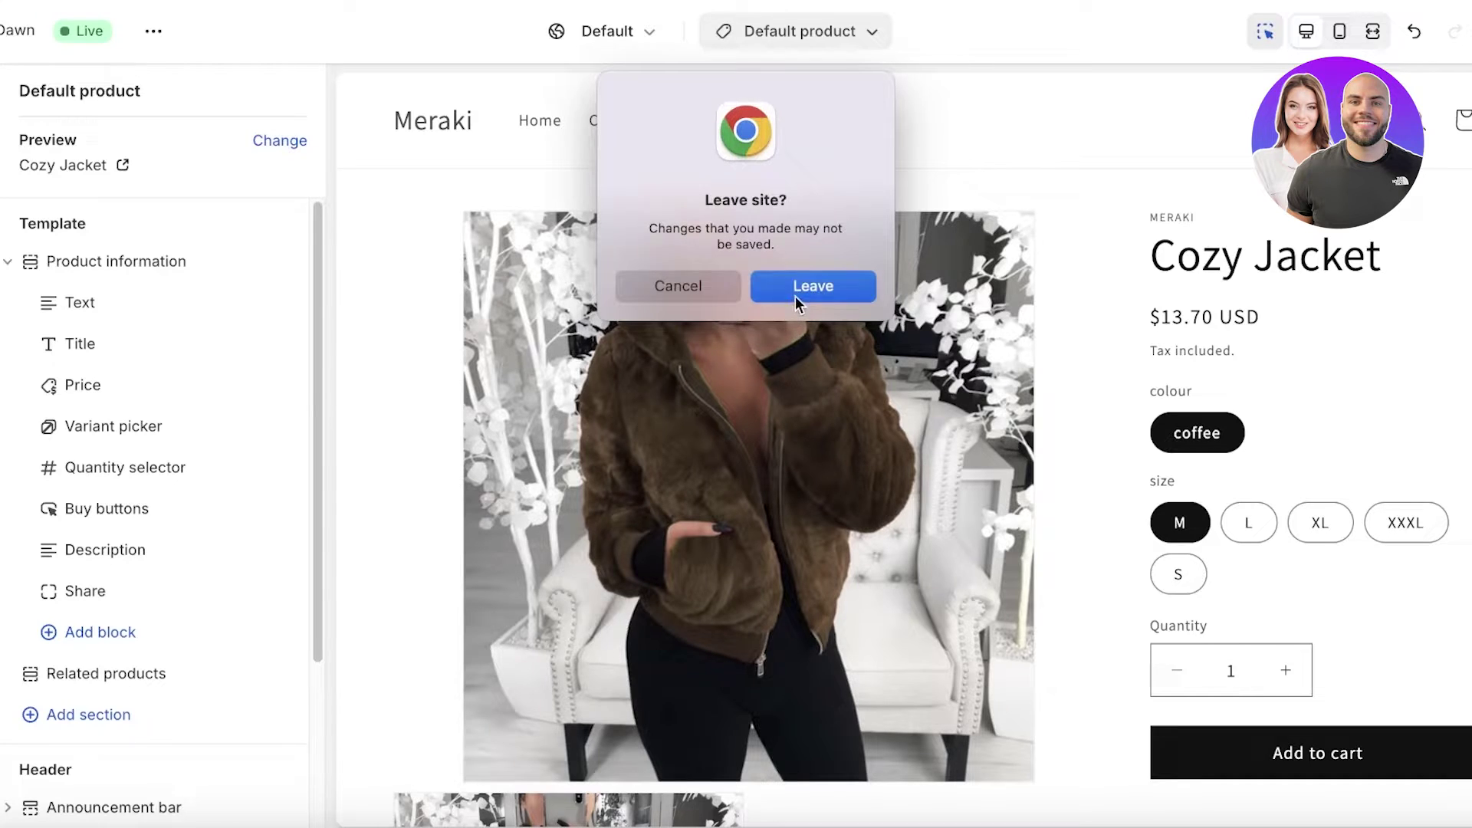
click(794, 290)
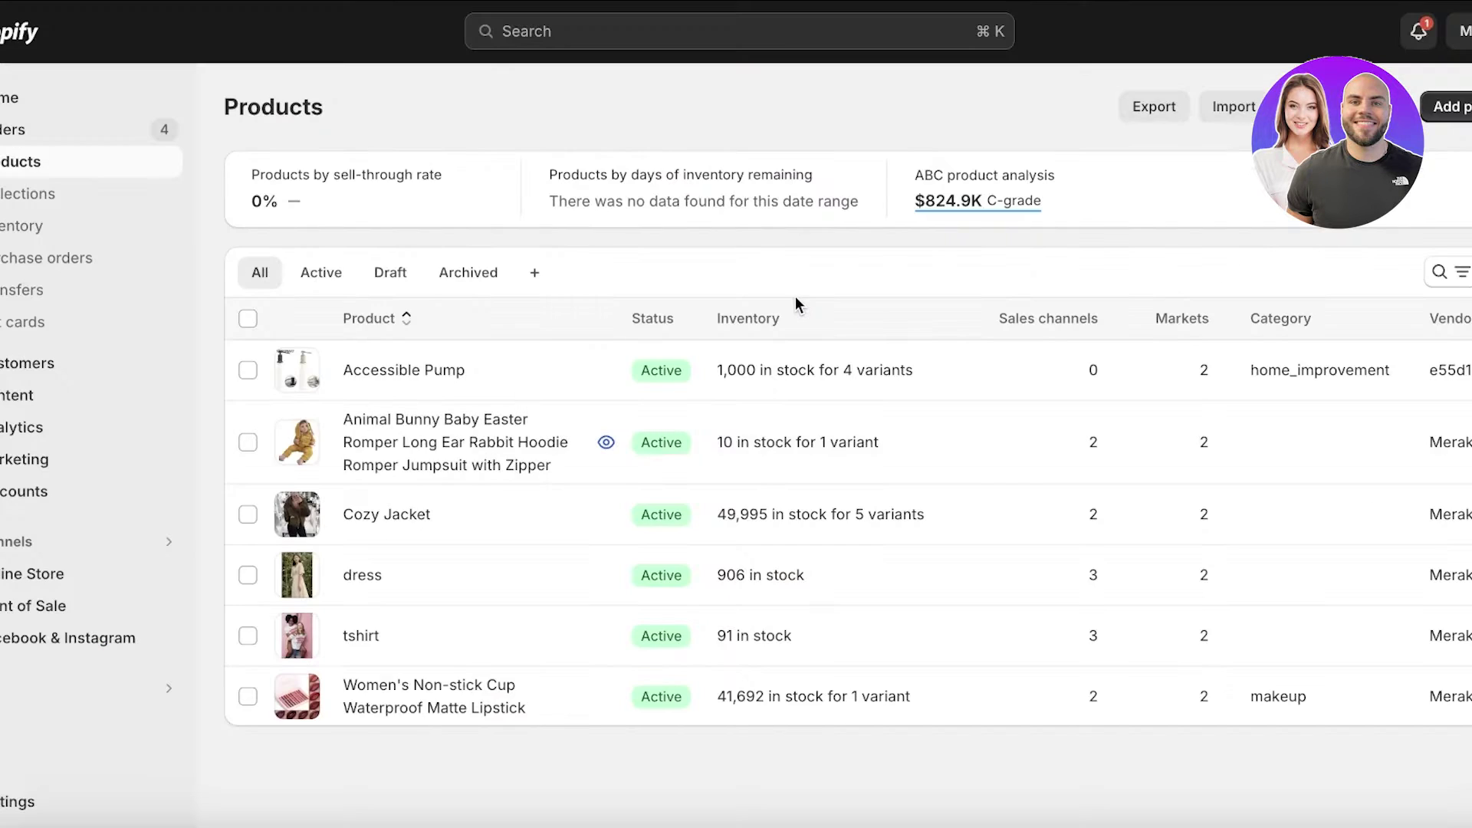
Open the Custom data section of the store settings.
click(17, 801)
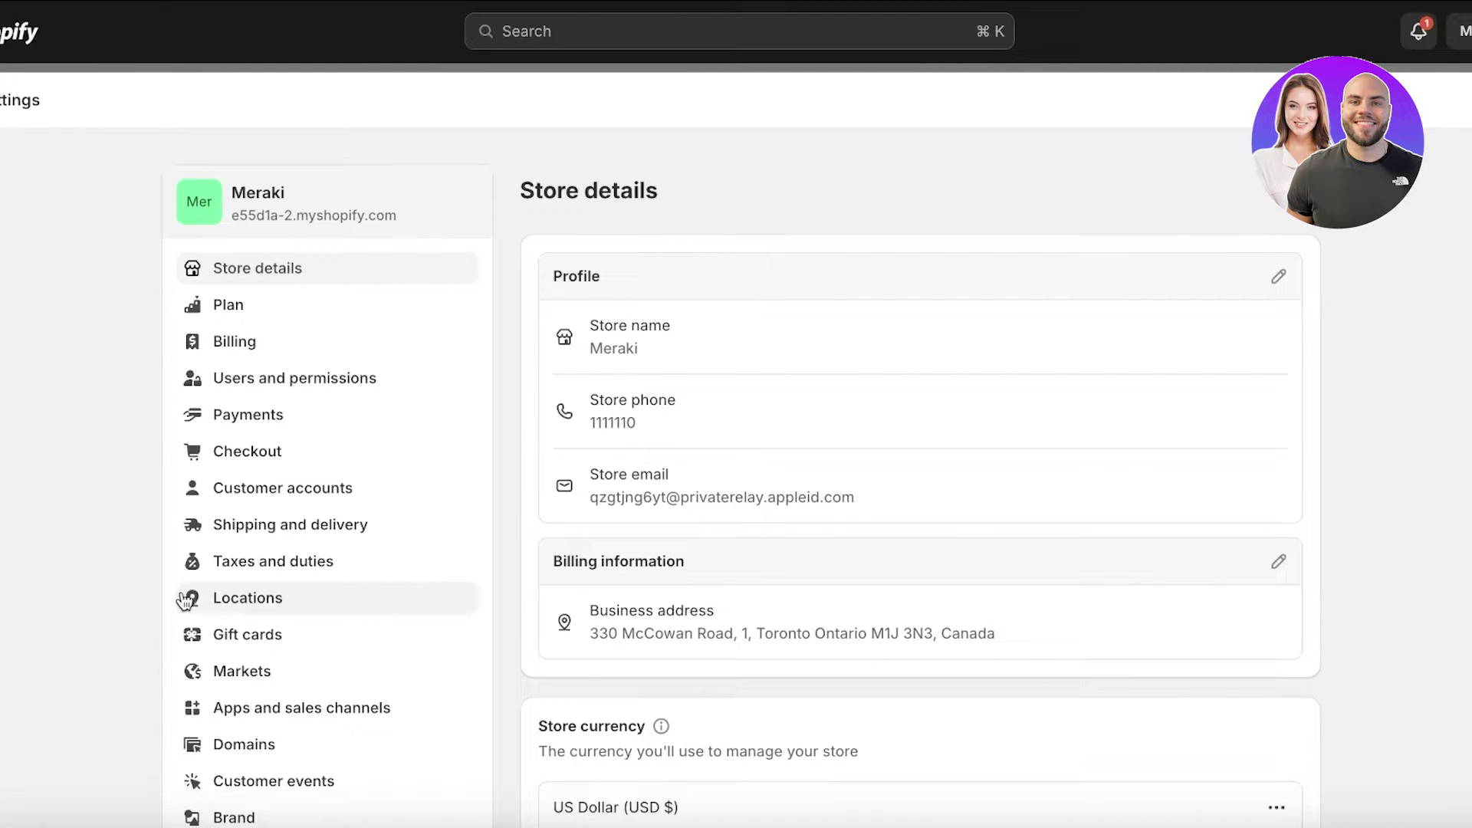
scroll(295, 399, down, 8)
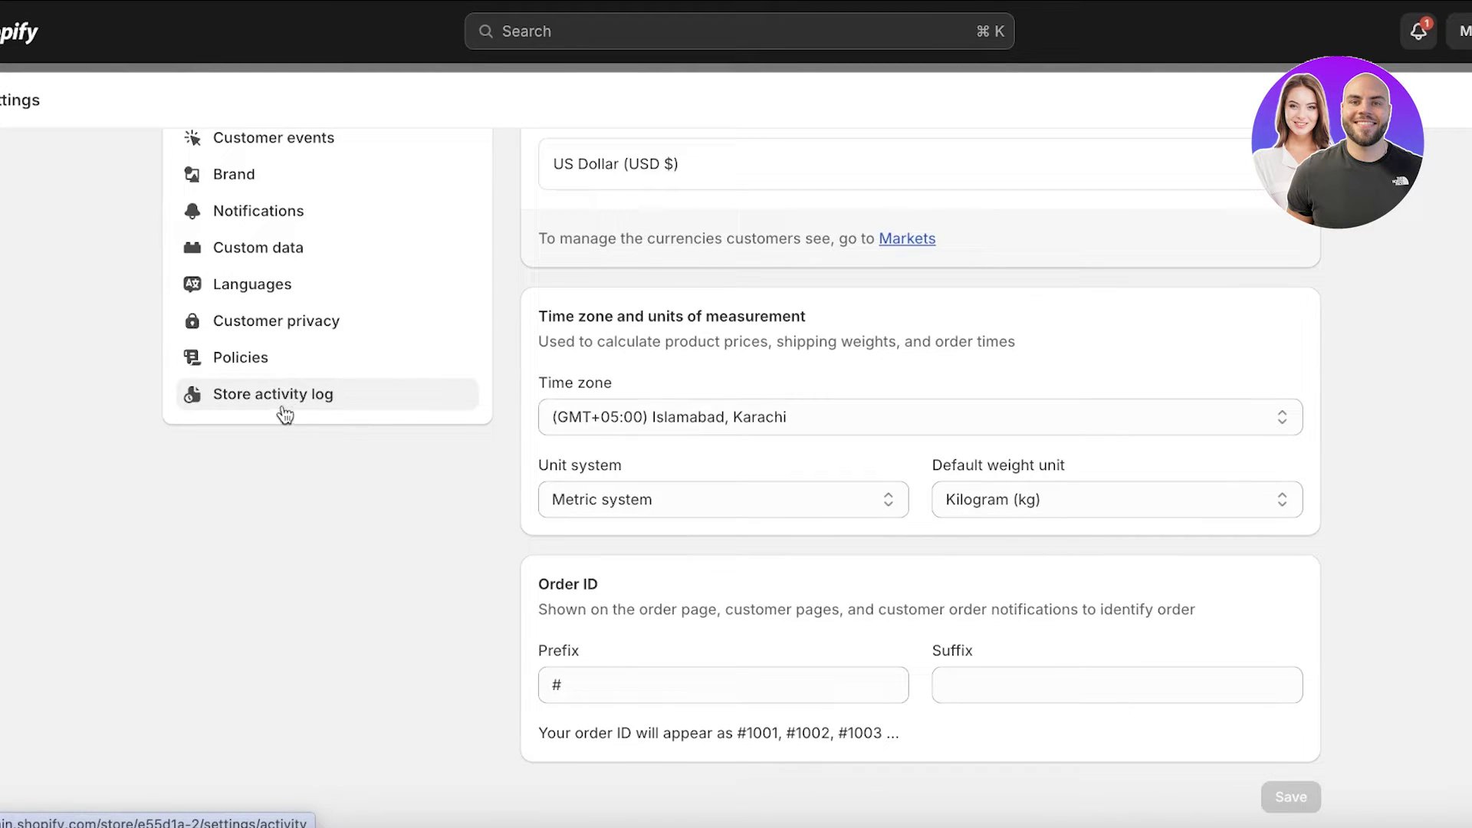
scroll(214, 422, up, 2)
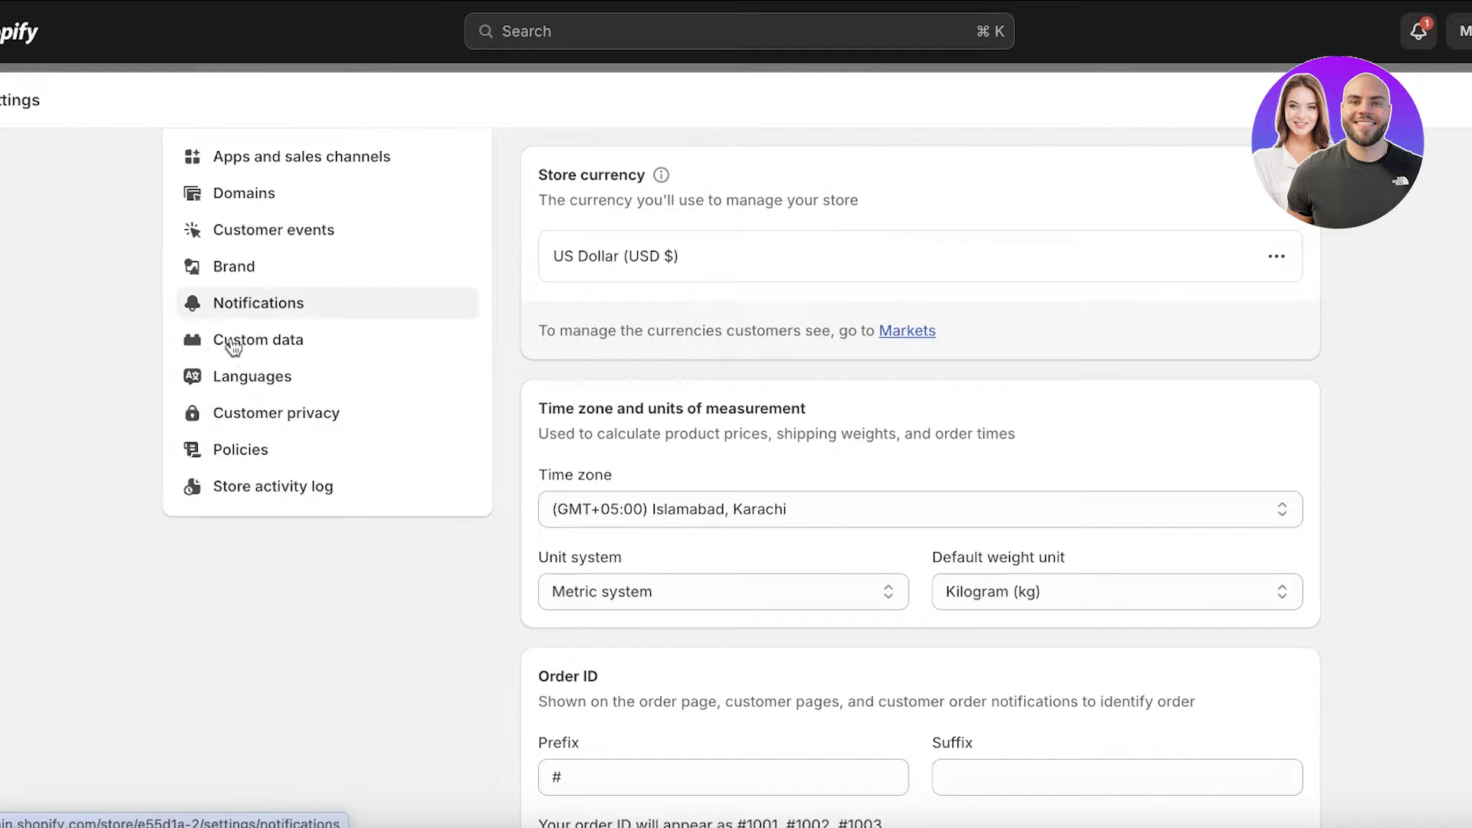
scroll(237, 418, up, 1)
click(242, 391)
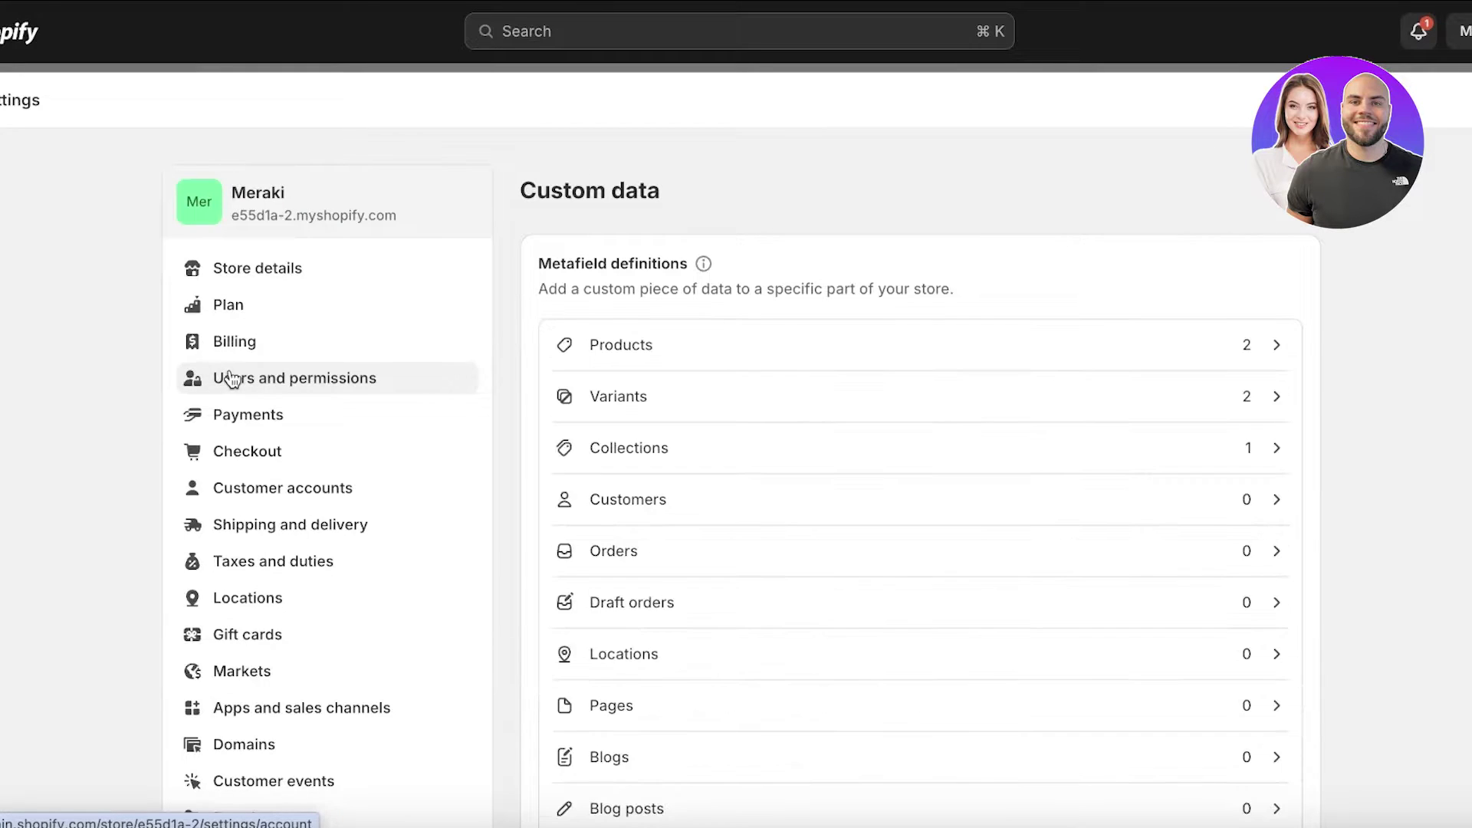
Look through the metafield definition categories and start a new definition for Products.
scroll(192, 598, down, 2)
scroll(989, 332, down, 4)
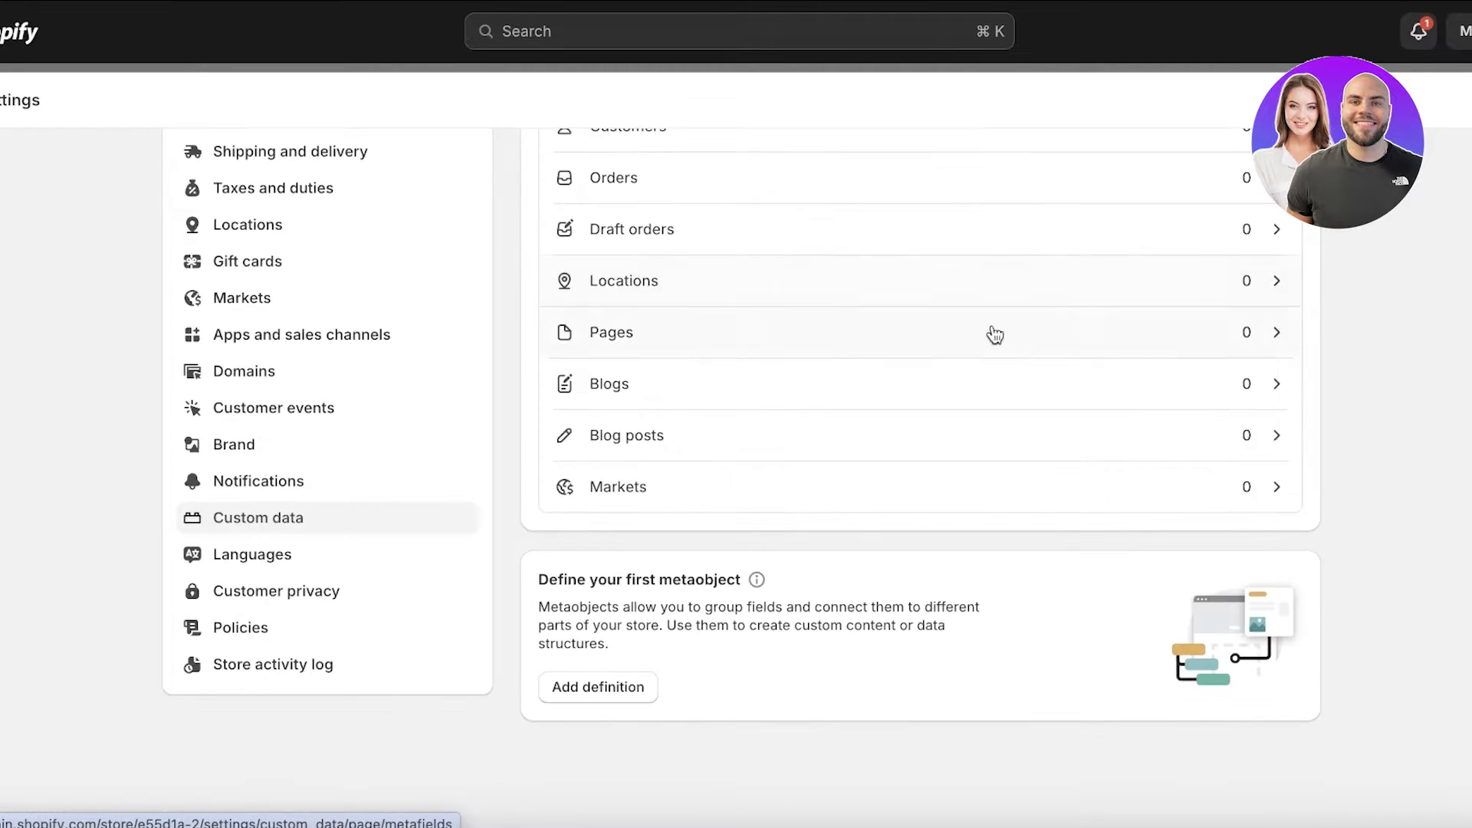
scroll(920, 394, up, 5)
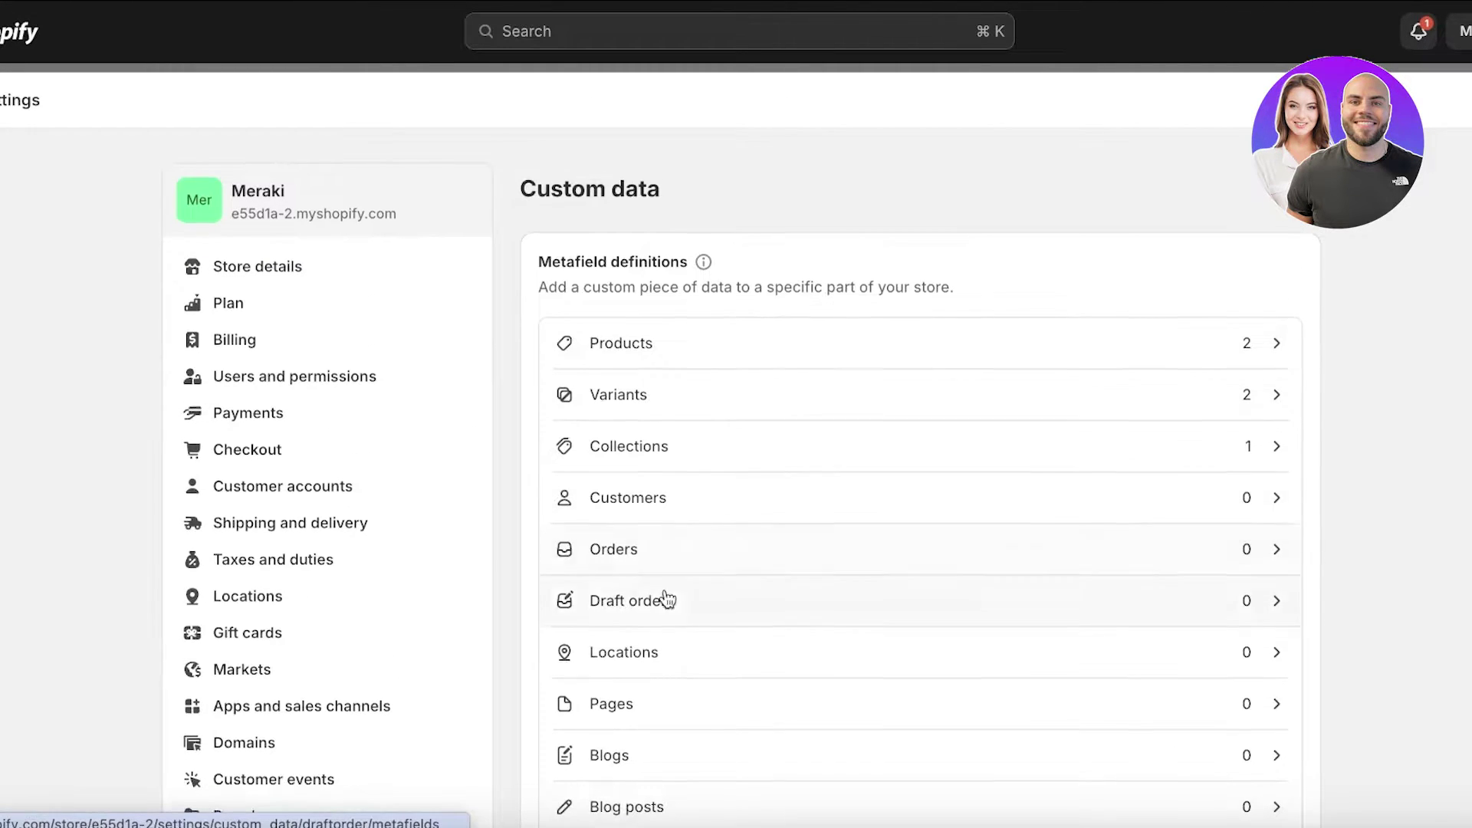
scroll(652, 797, down, 2)
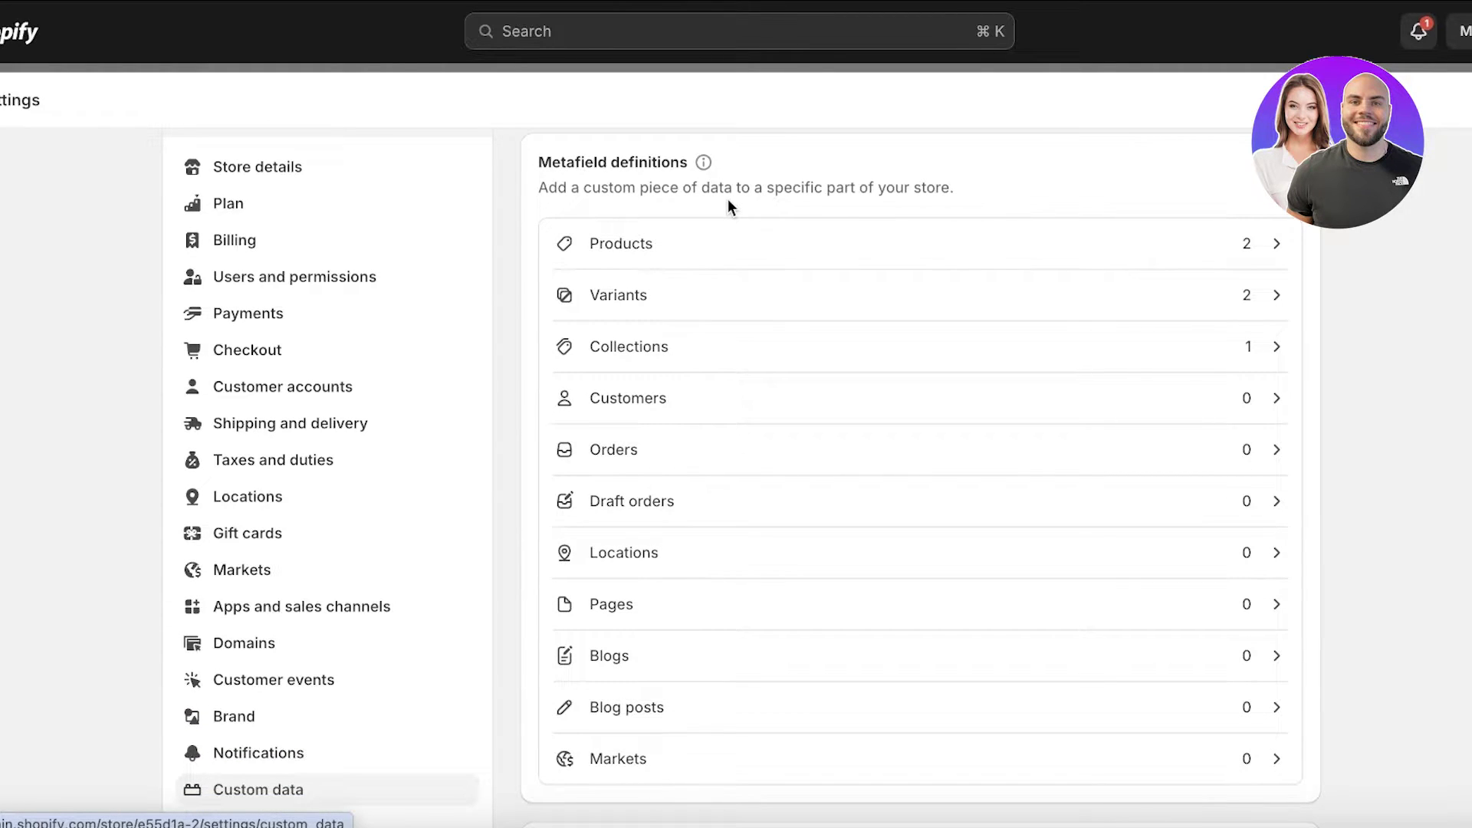
click(735, 256)
click(1258, 186)
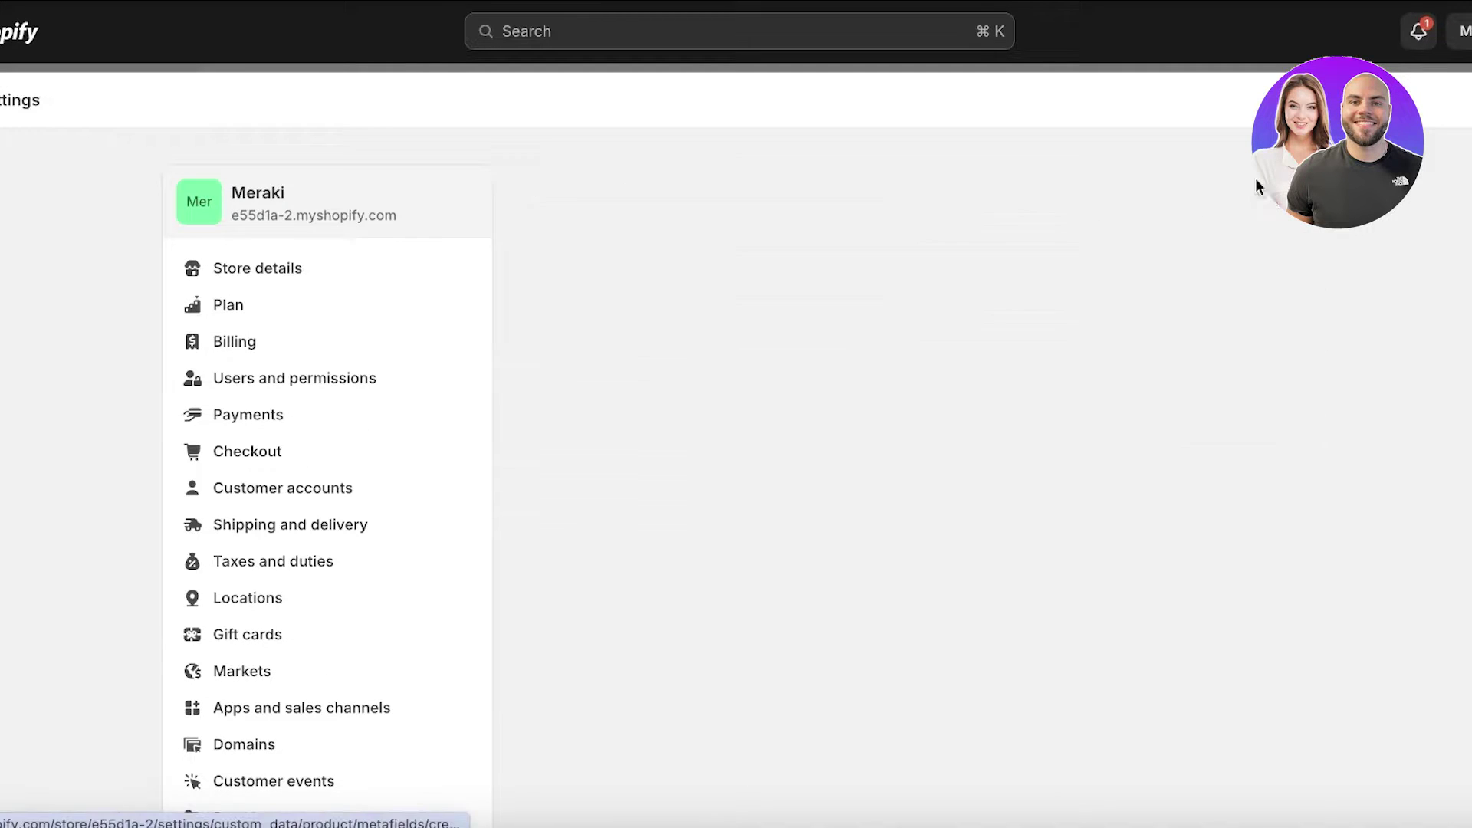
Name the new product metafield definition "Materials".
click(990, 286)
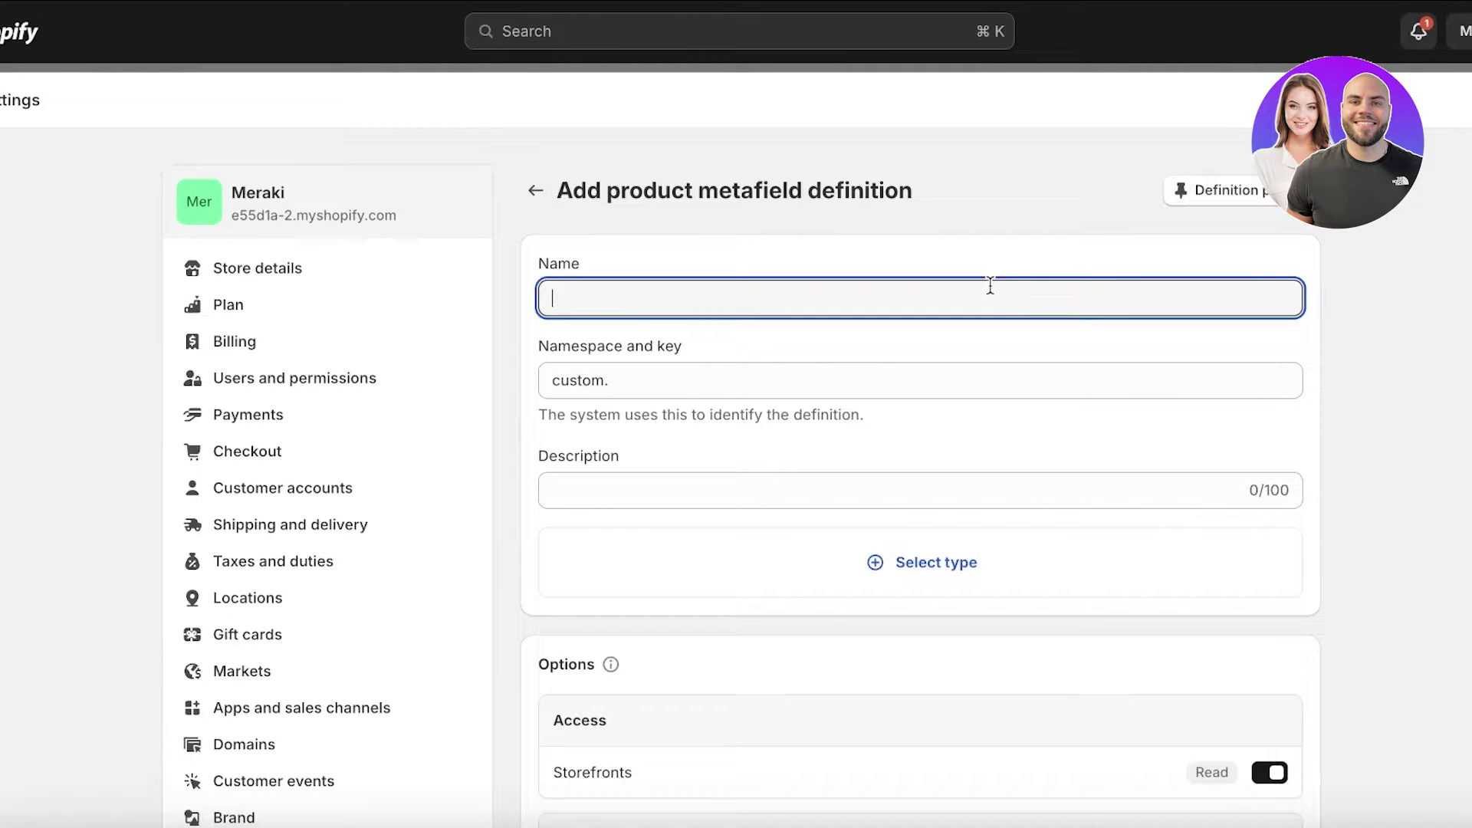
text(Matr)
key(BackSpace)
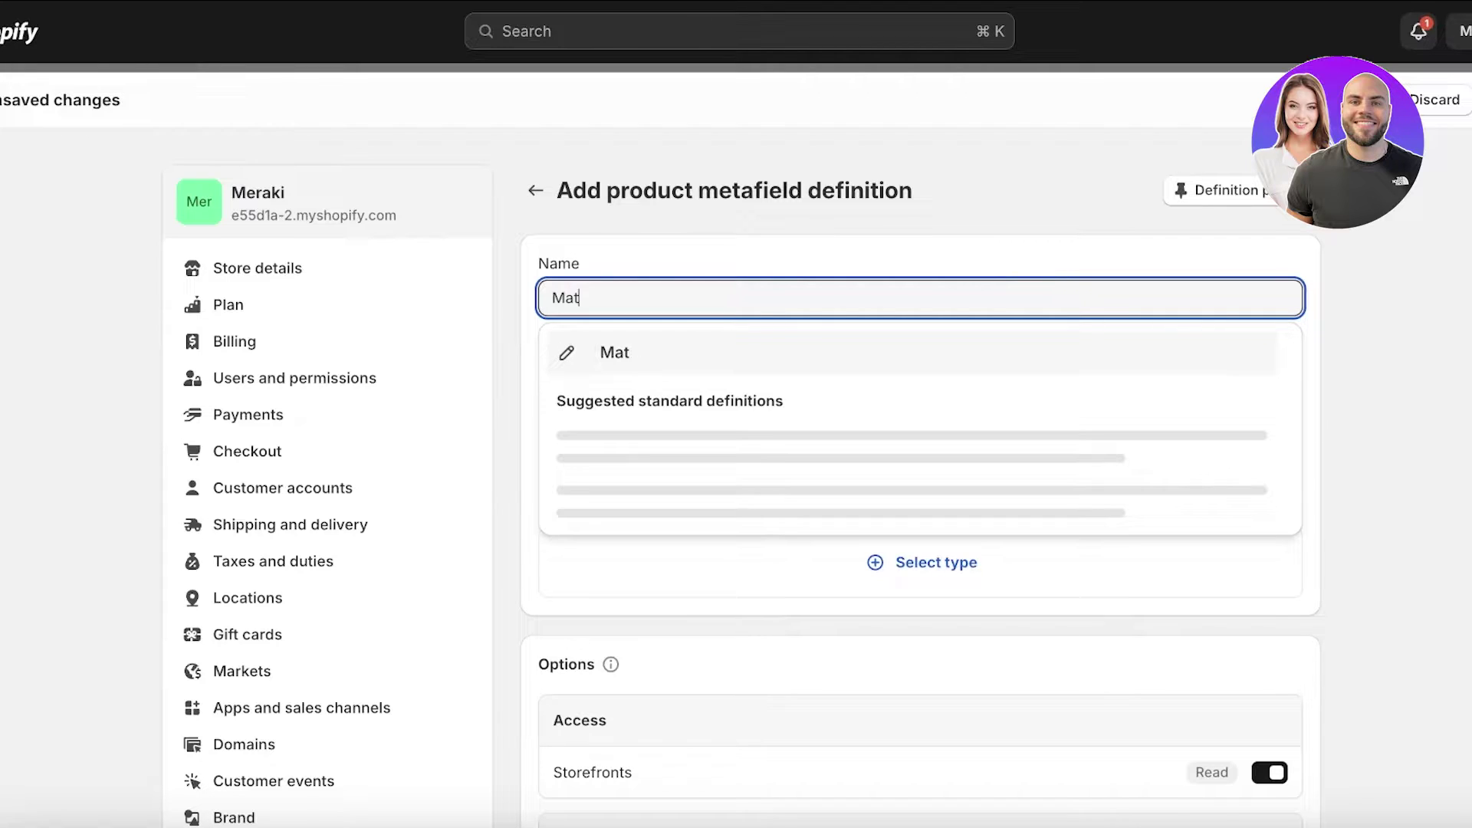
text(erials)
key(Return)
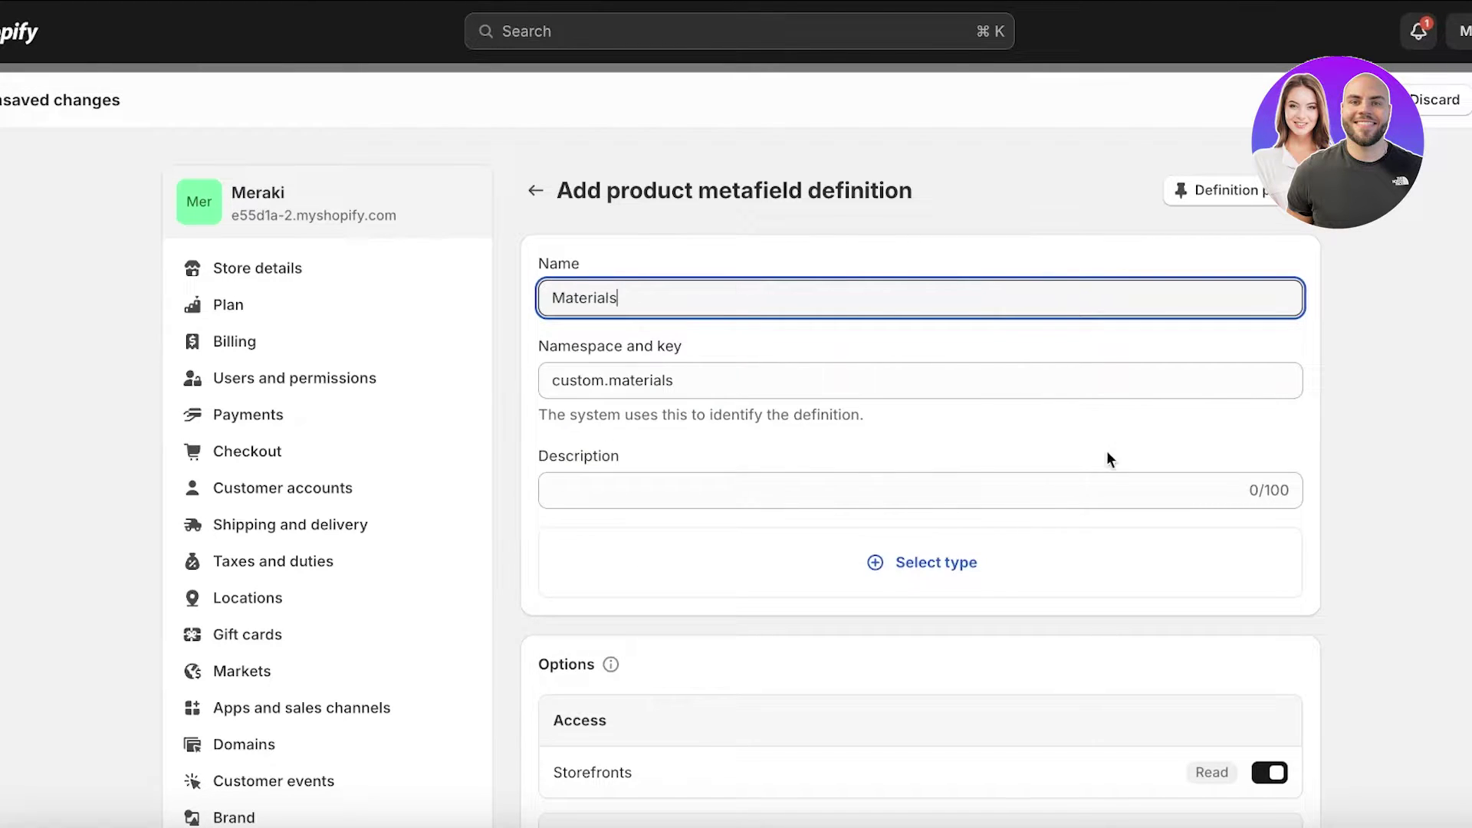
Set the content type of the Materials definition to single line text, accepting a list of values.
click(904, 488)
click(895, 577)
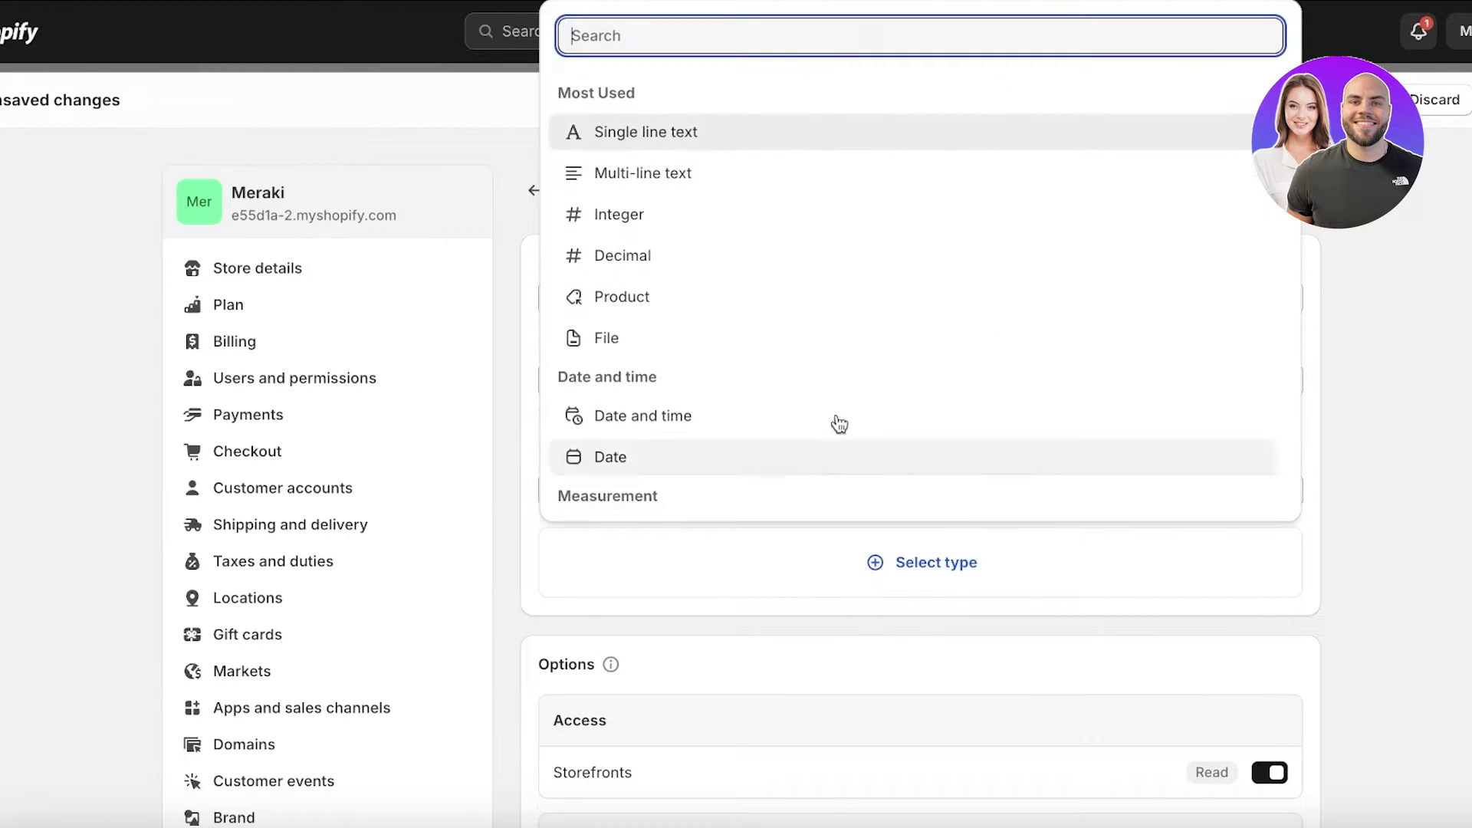
click(710, 153)
click(692, 497)
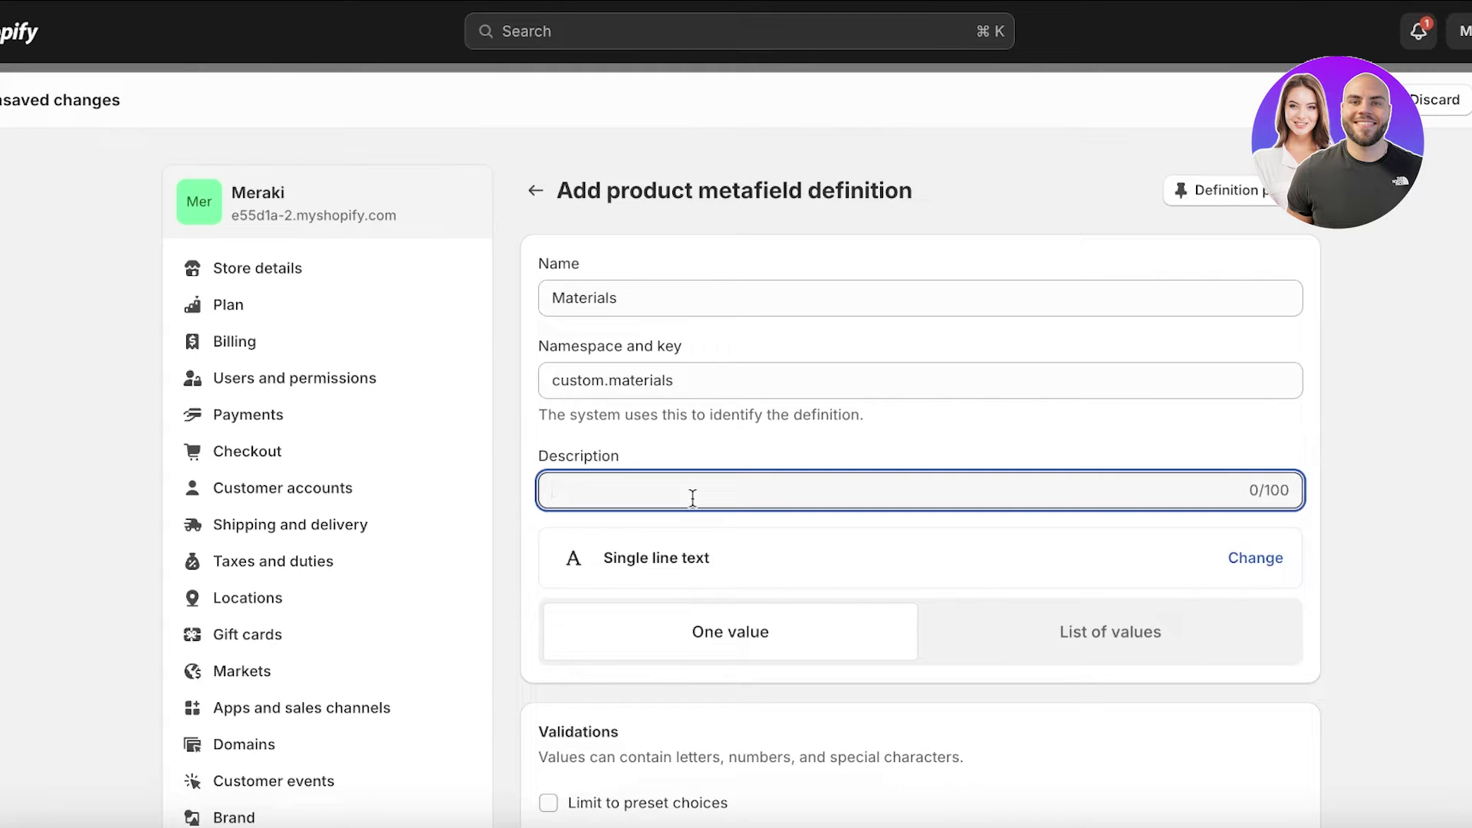
key(BackSpace)
click(1036, 620)
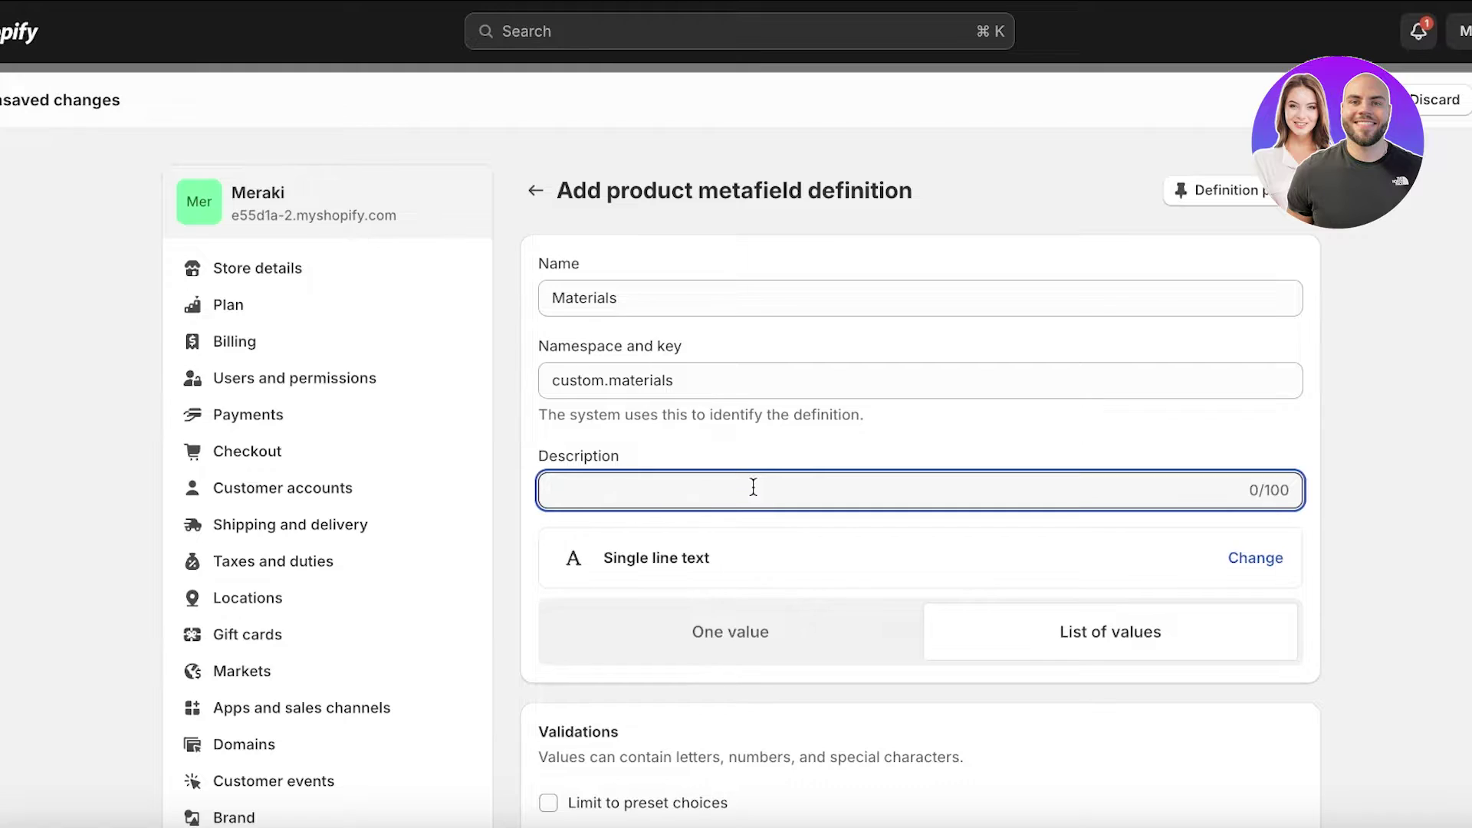
Describe the Materials definition as "100% Organic Cotton" and review its validation, access and feature options.
text(100% Organic Cotton)
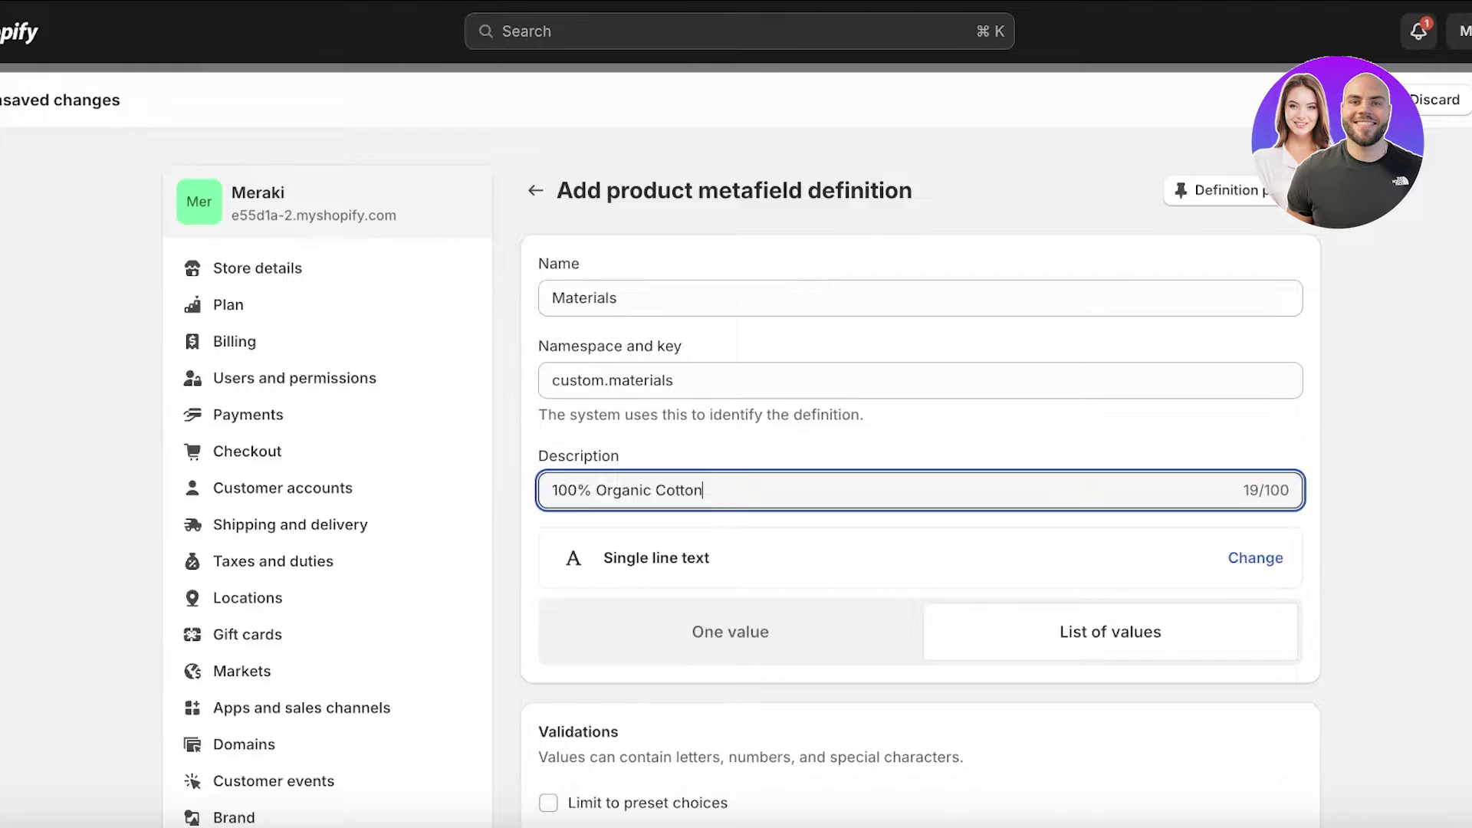
scroll(623, 140, down, 6)
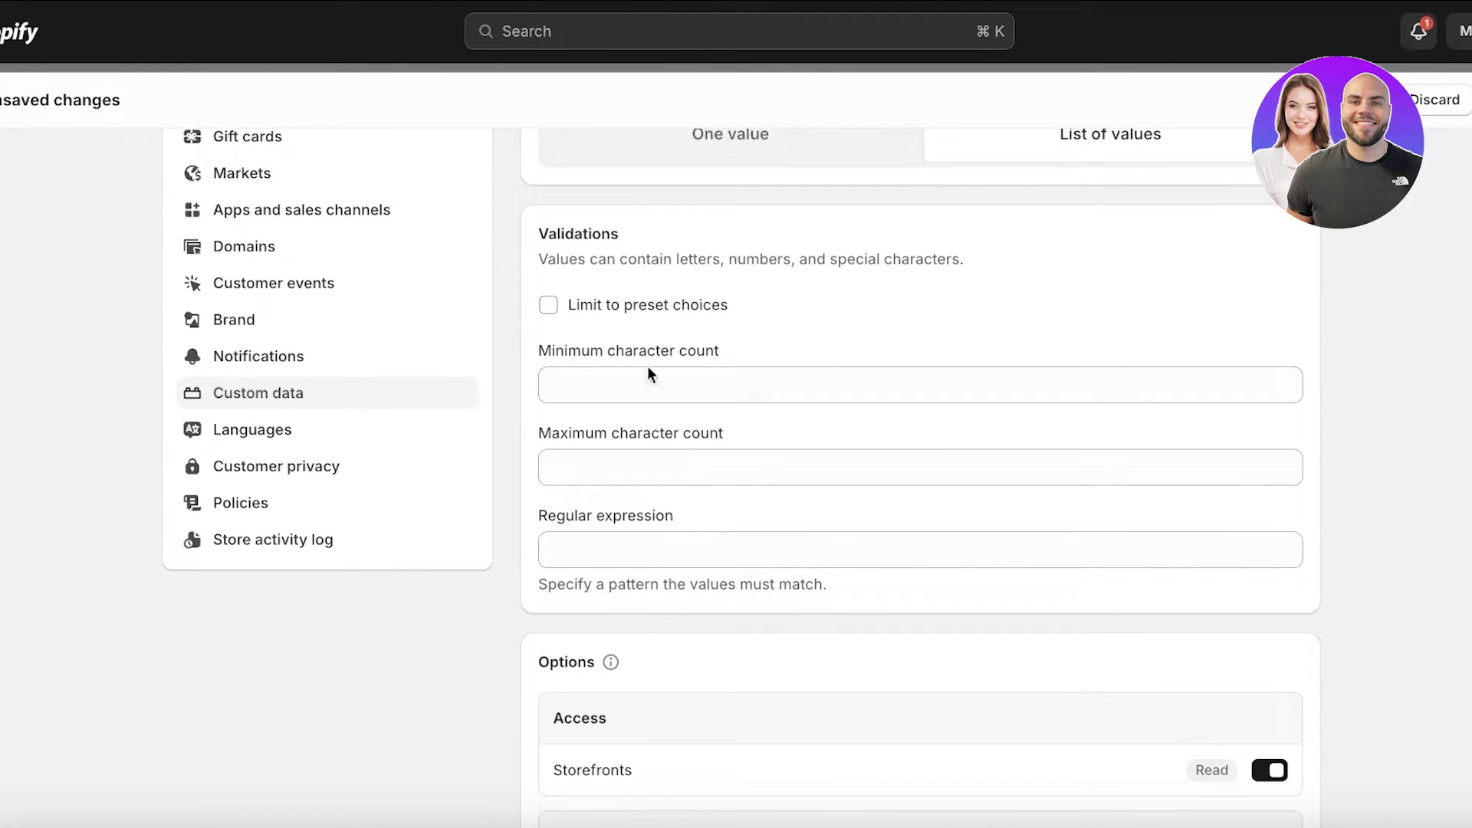
scroll(647, 374, down, 3)
scroll(660, 559, down, 4)
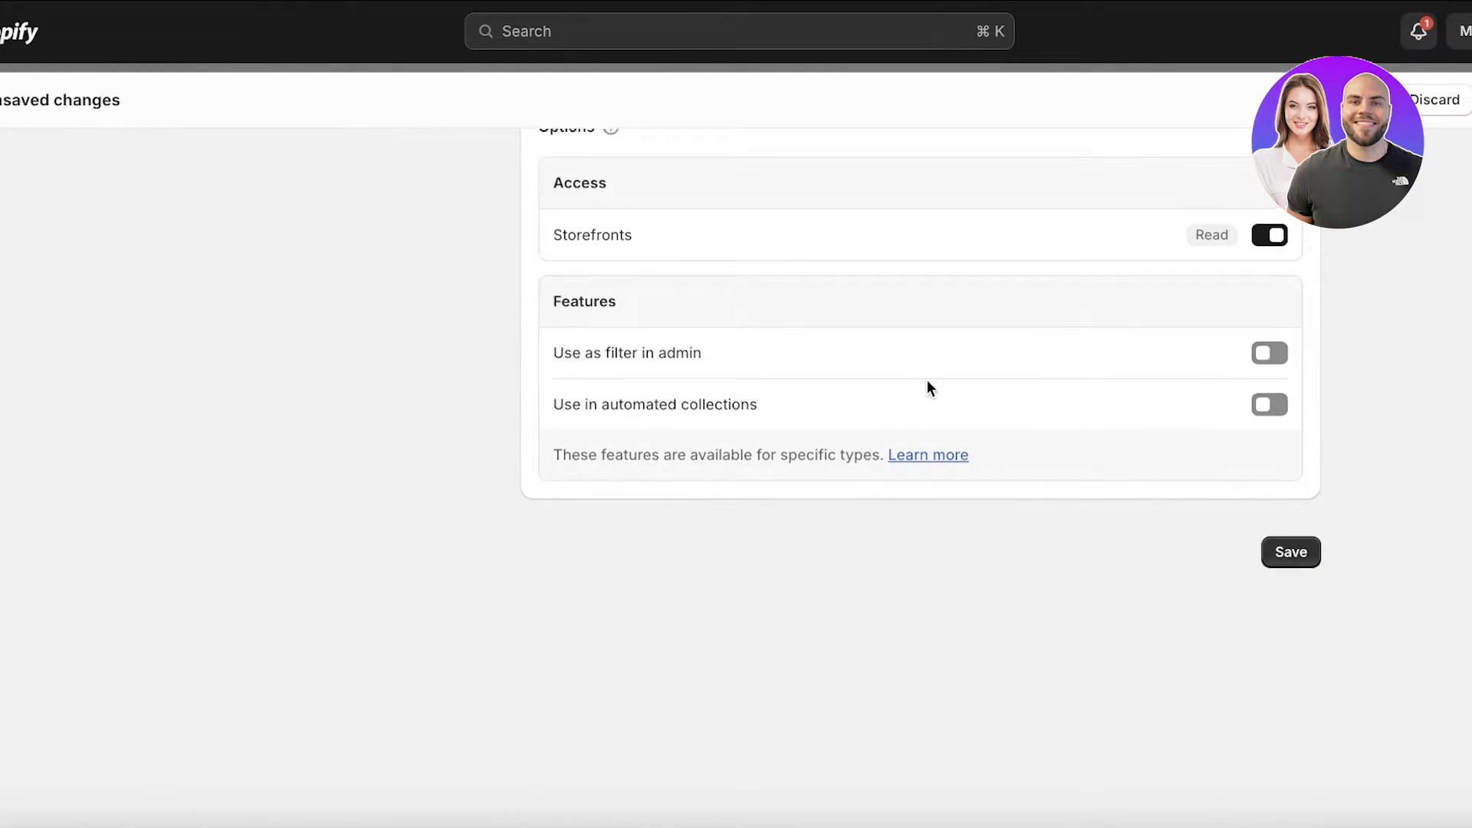
scroll(706, 430, up, 12)
click(1459, 488)
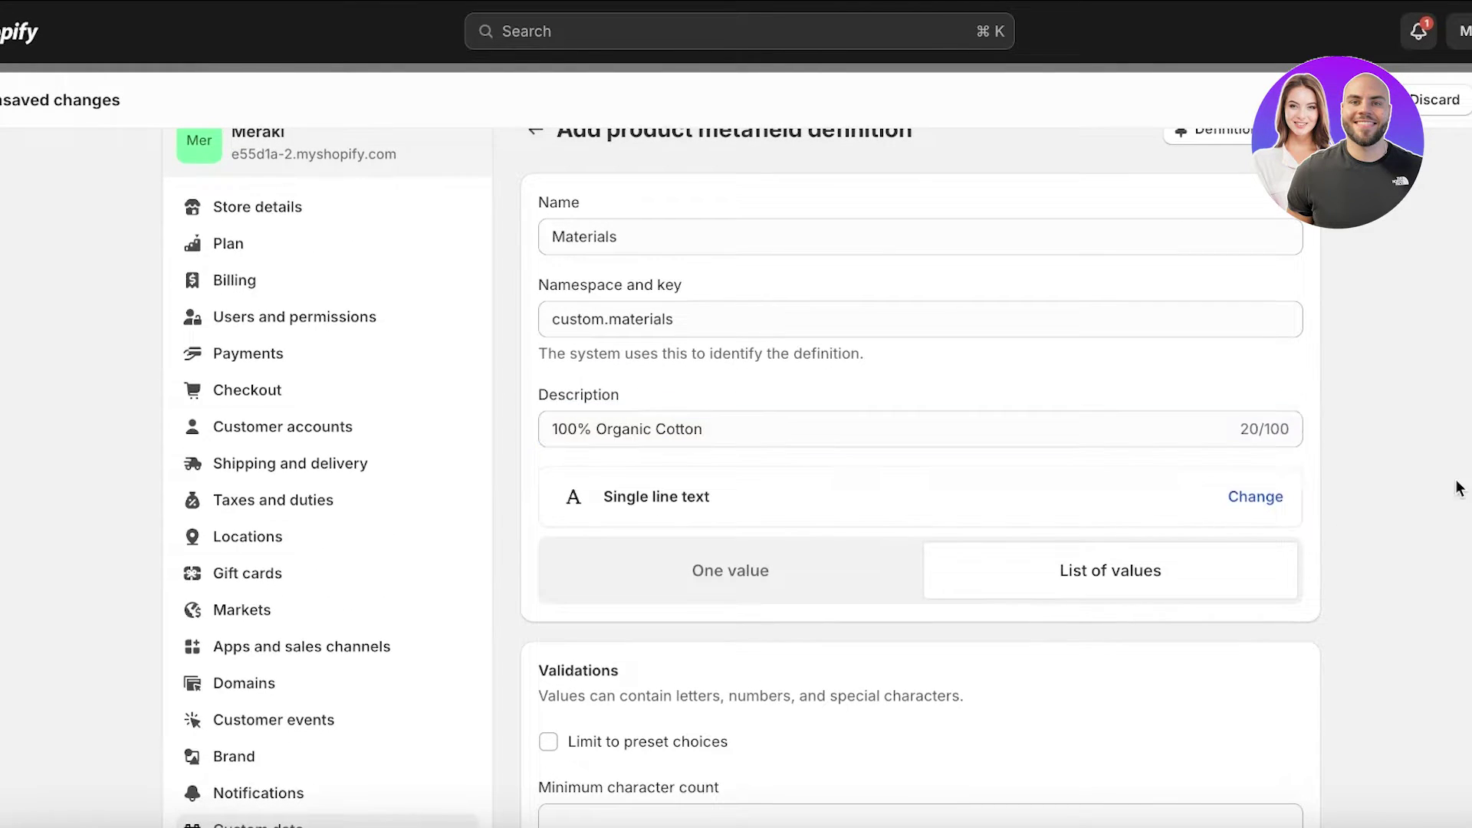
scroll(1227, 261, up, 1)
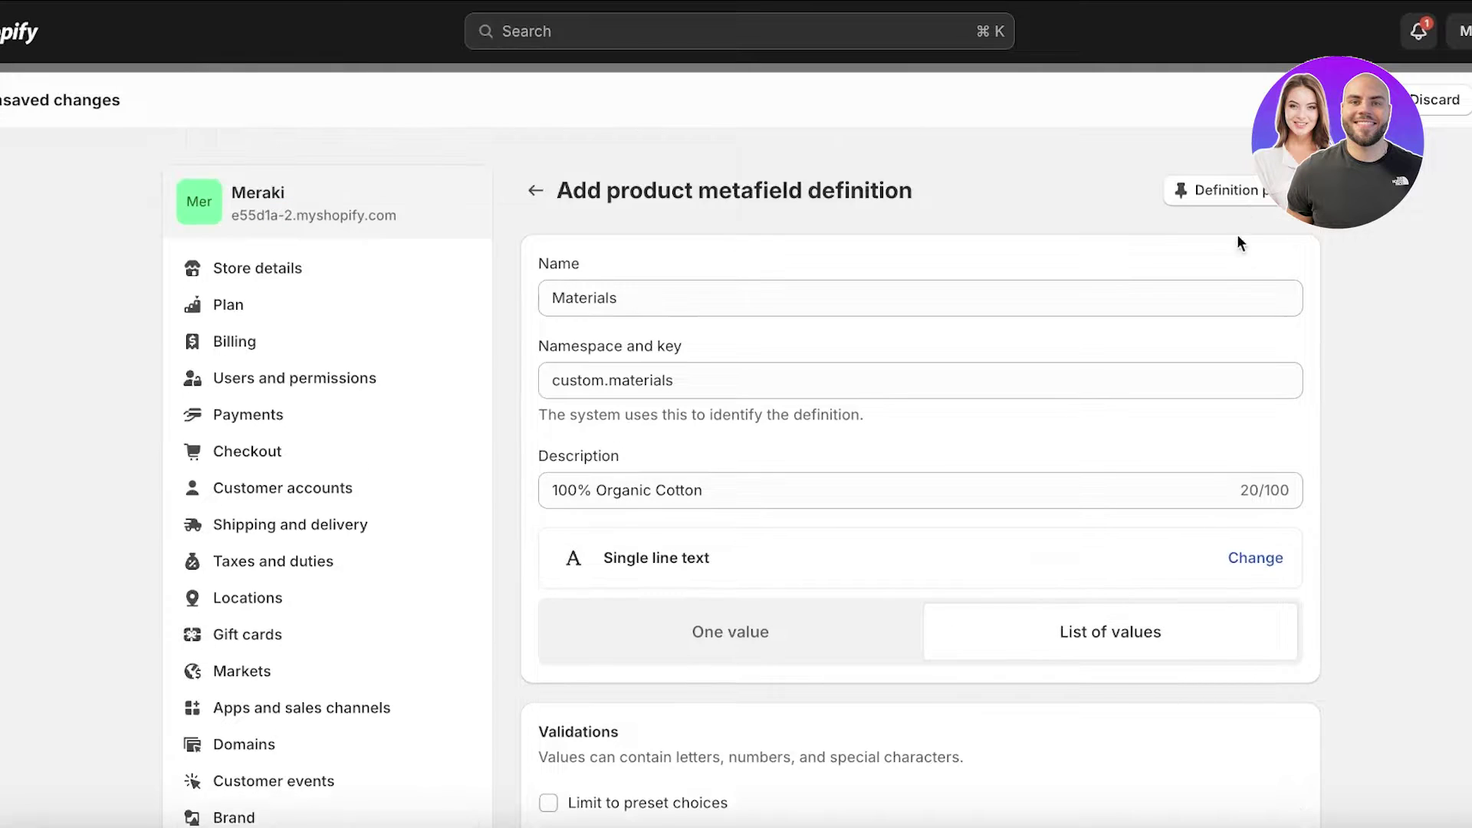
Keep Materials as the definition's custom name, check the key and description fields, and save the definition.
click(936, 300)
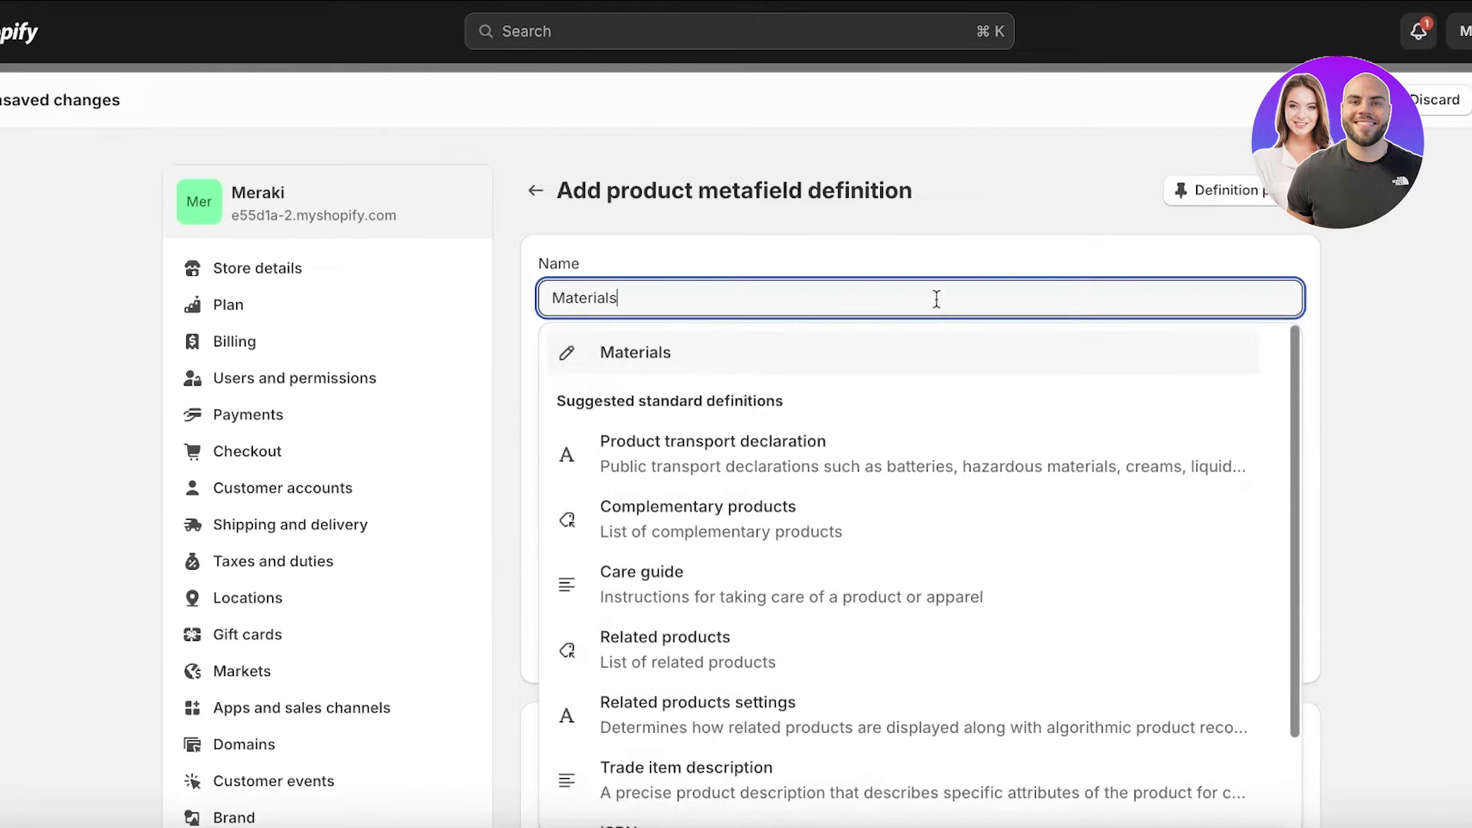
click(738, 355)
click(686, 377)
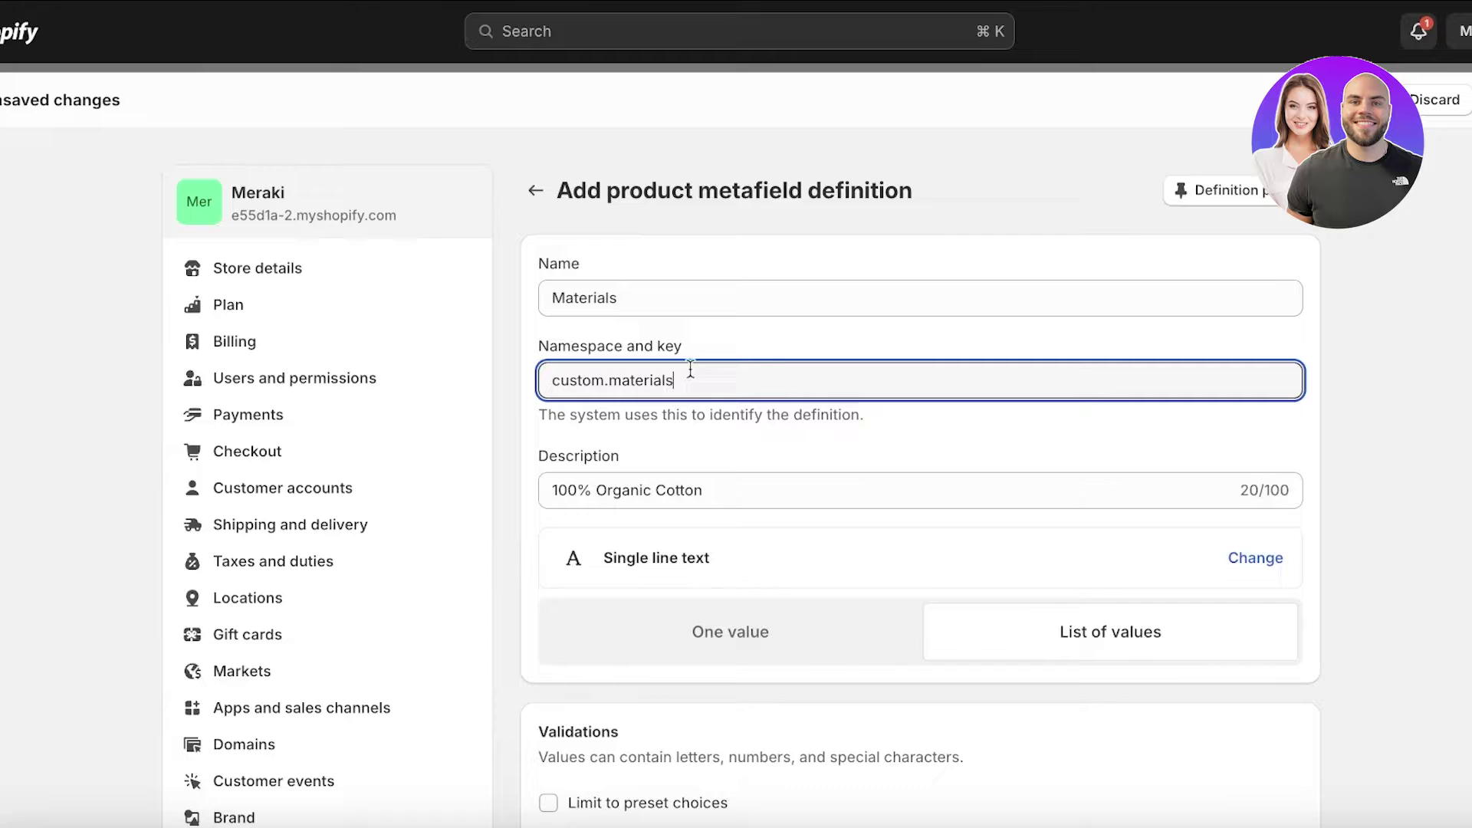
click(683, 490)
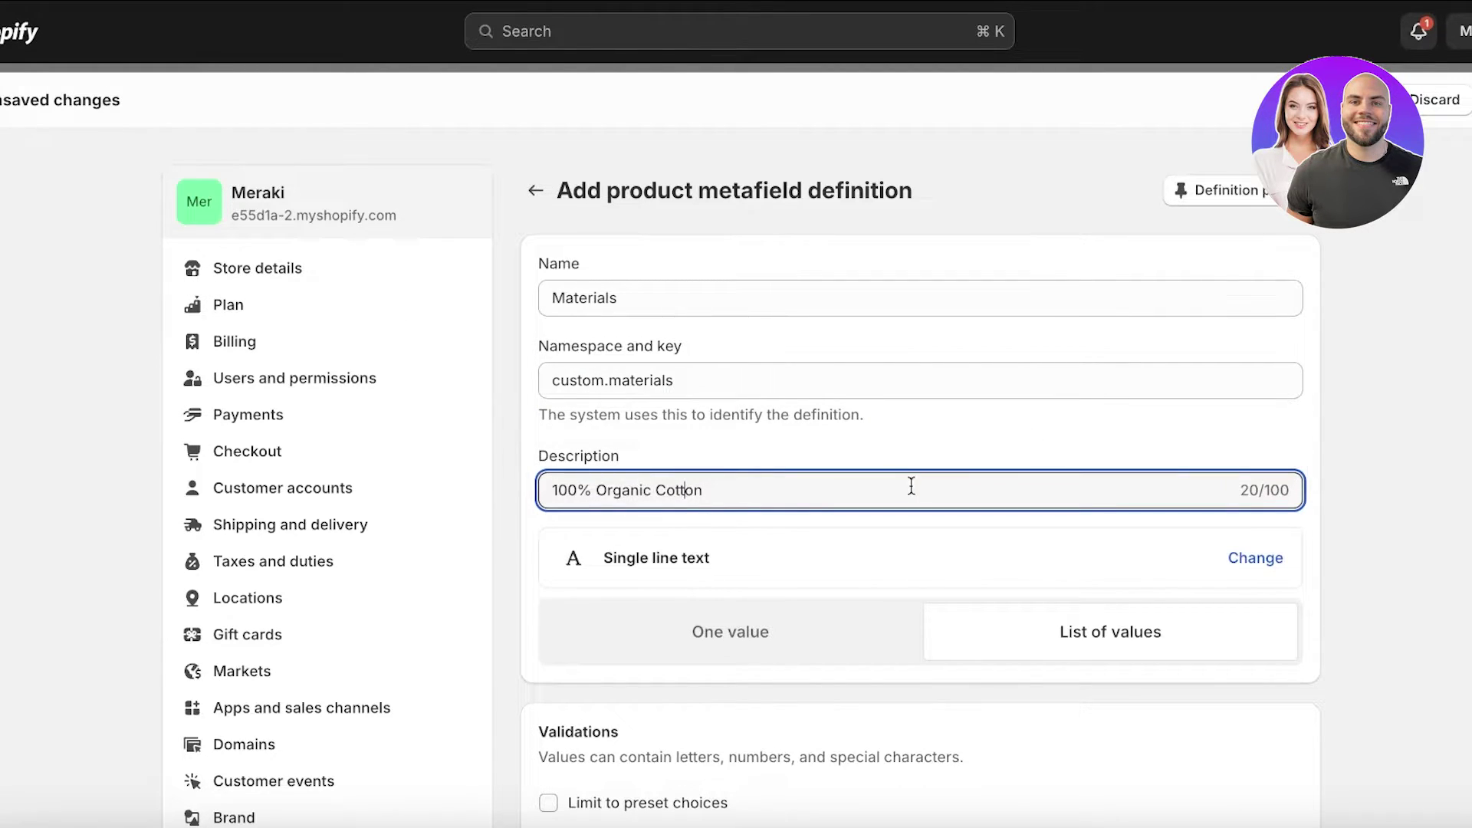
key(Return)
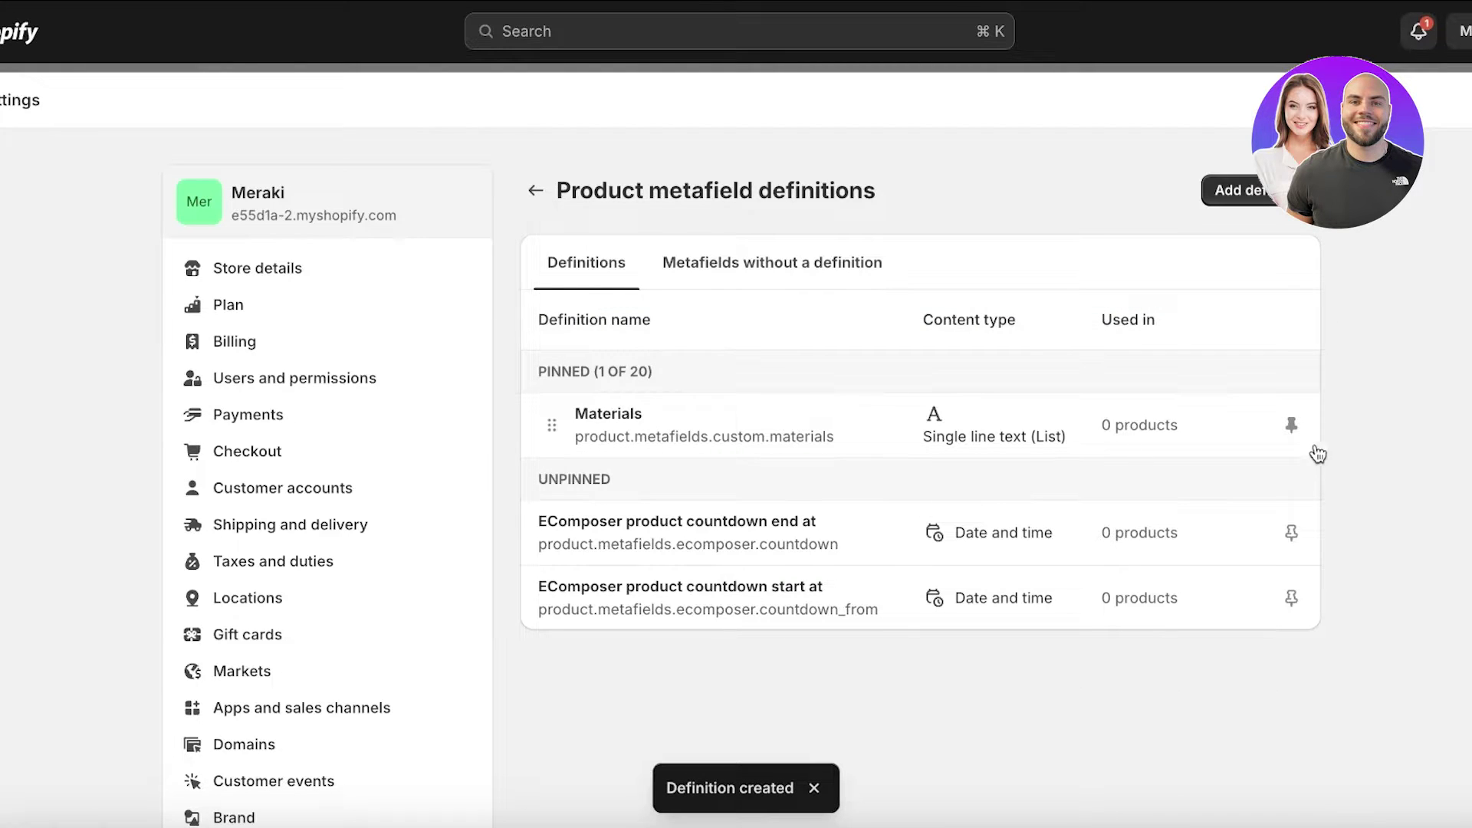
Open the saved Materials definition and review its name, description, type, validations and options.
click(839, 422)
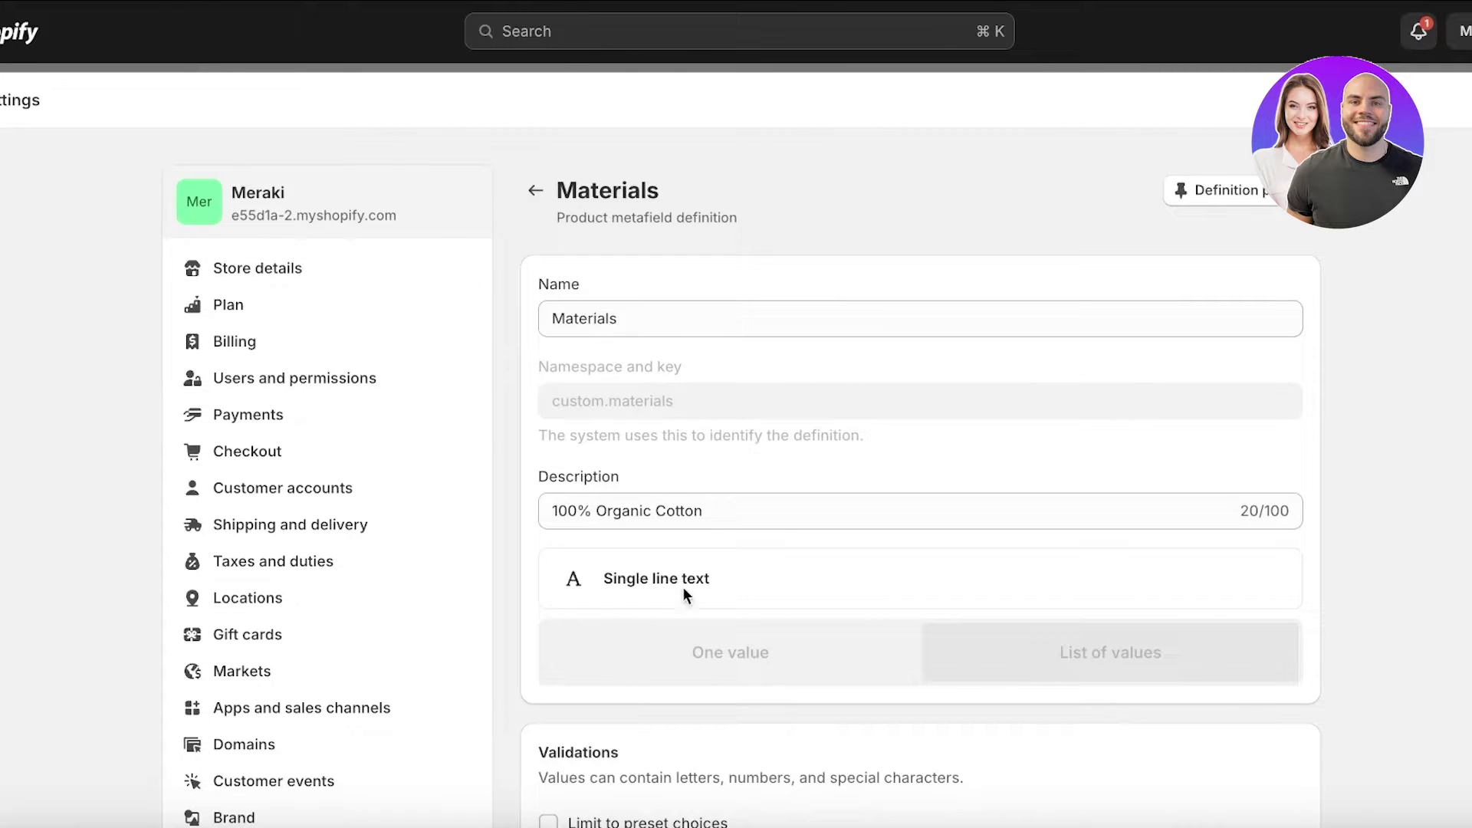
click(704, 527)
click(757, 666)
click(832, 321)
click(772, 507)
click(692, 610)
scroll(678, 698, down, 8)
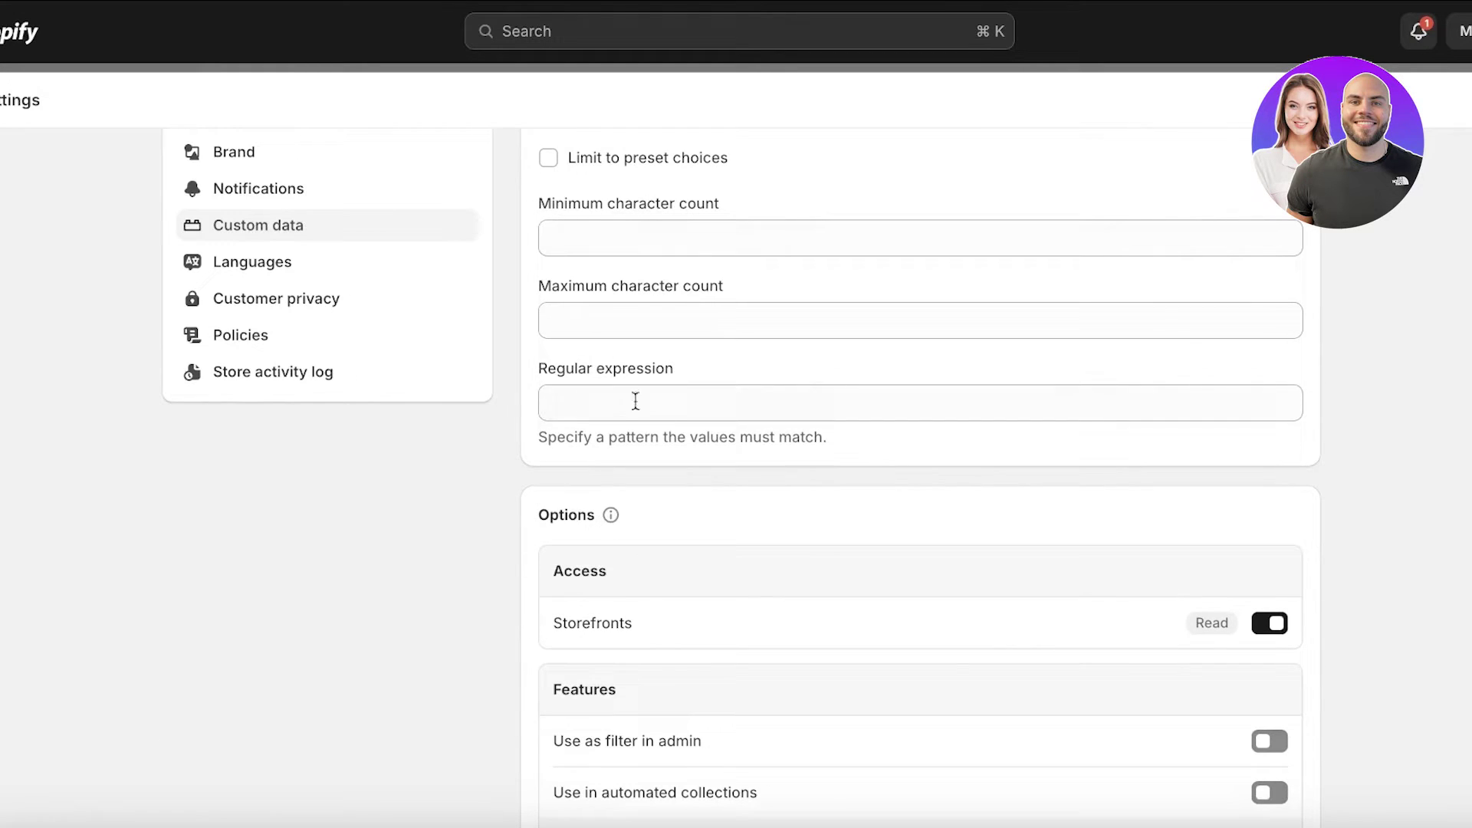
scroll(785, 546, up, 1)
scroll(776, 568, down, 4)
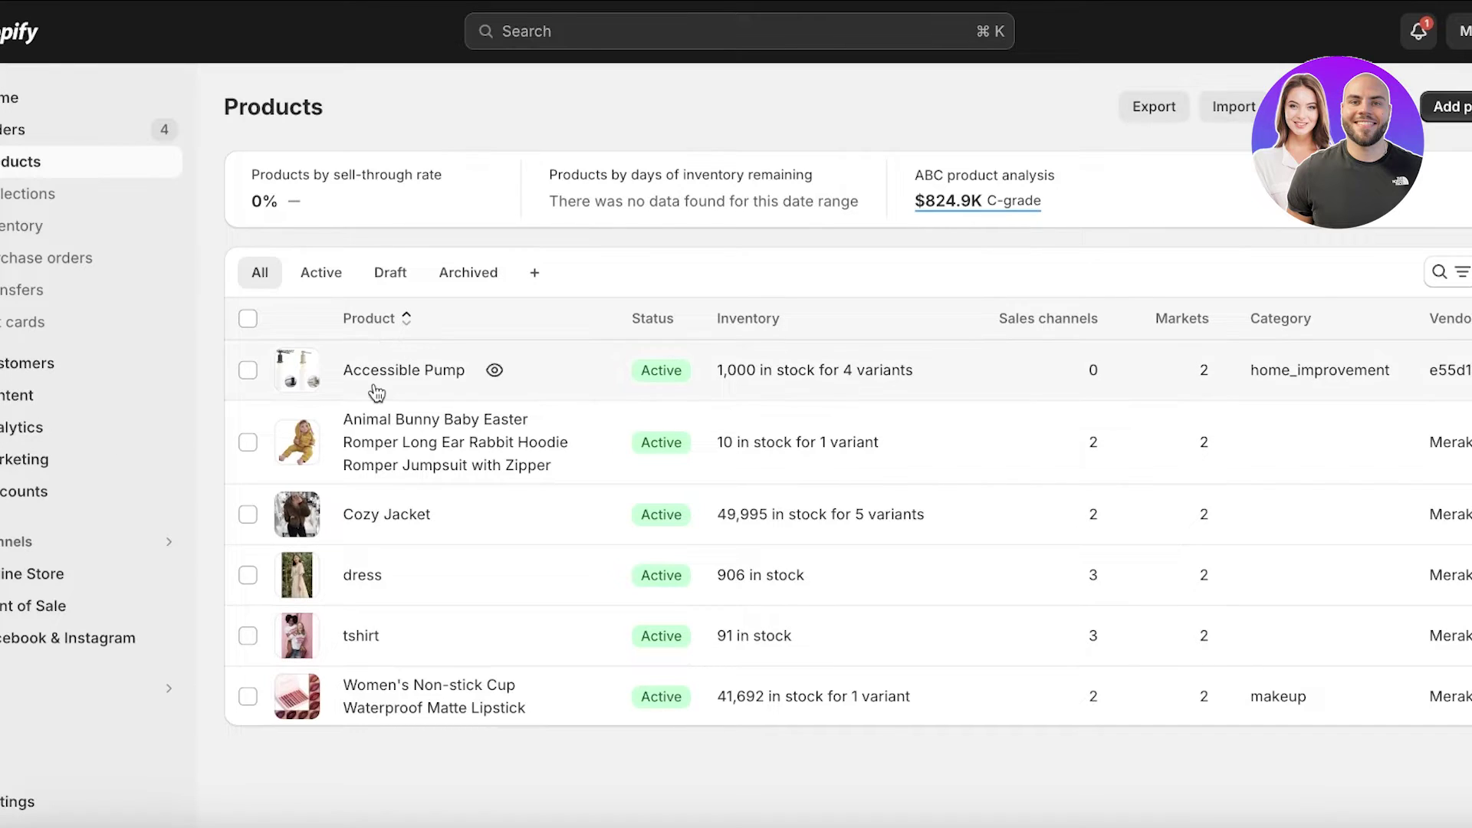
Preview the Cozy Jacket product page in the storefront and examine the material text above its title.
click(475, 514)
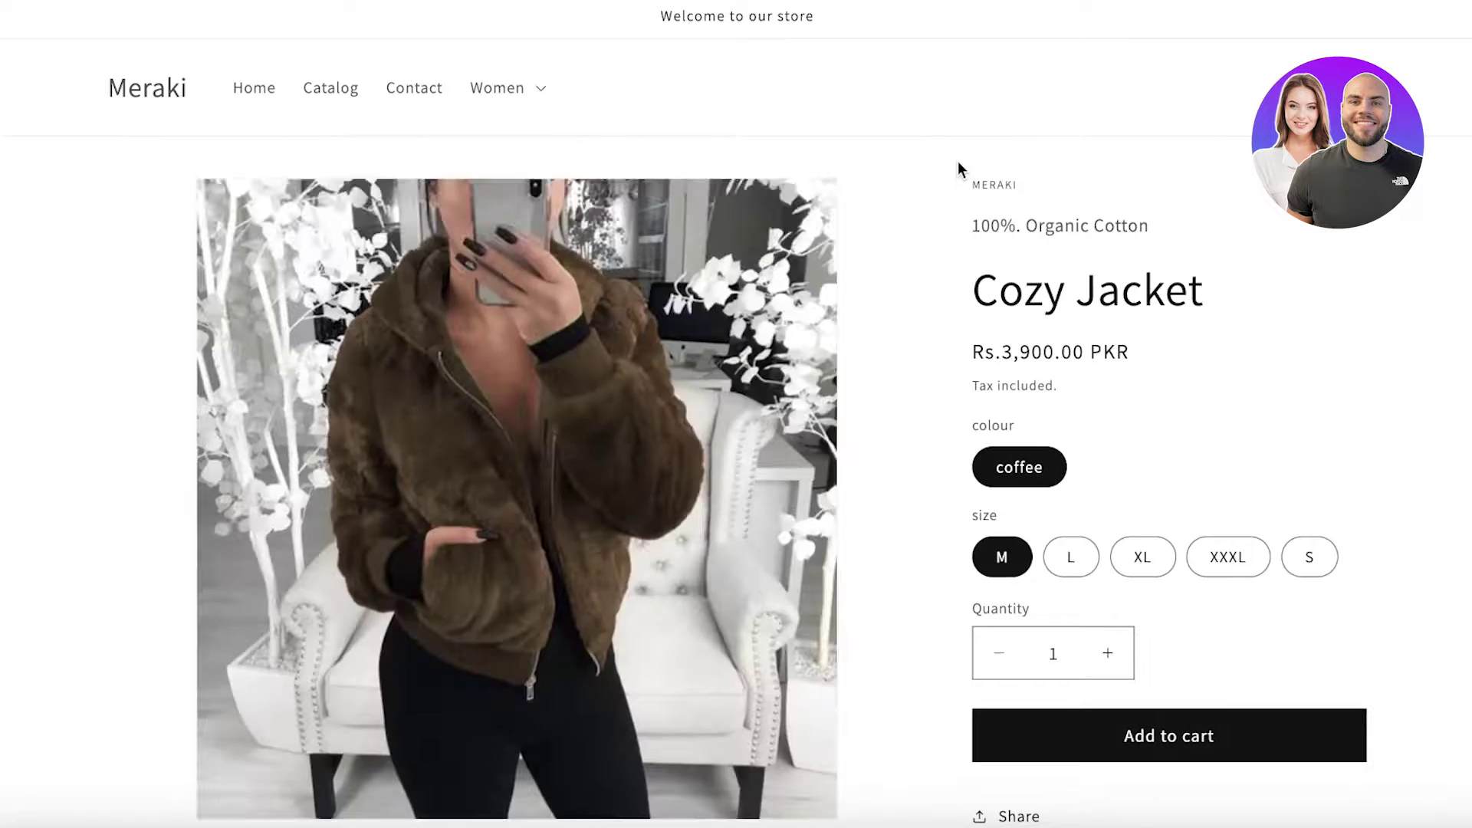
scroll(963, 177, down, 1)
scroll(966, 182, up, 1)
drag(982, 230, 1233, 239)
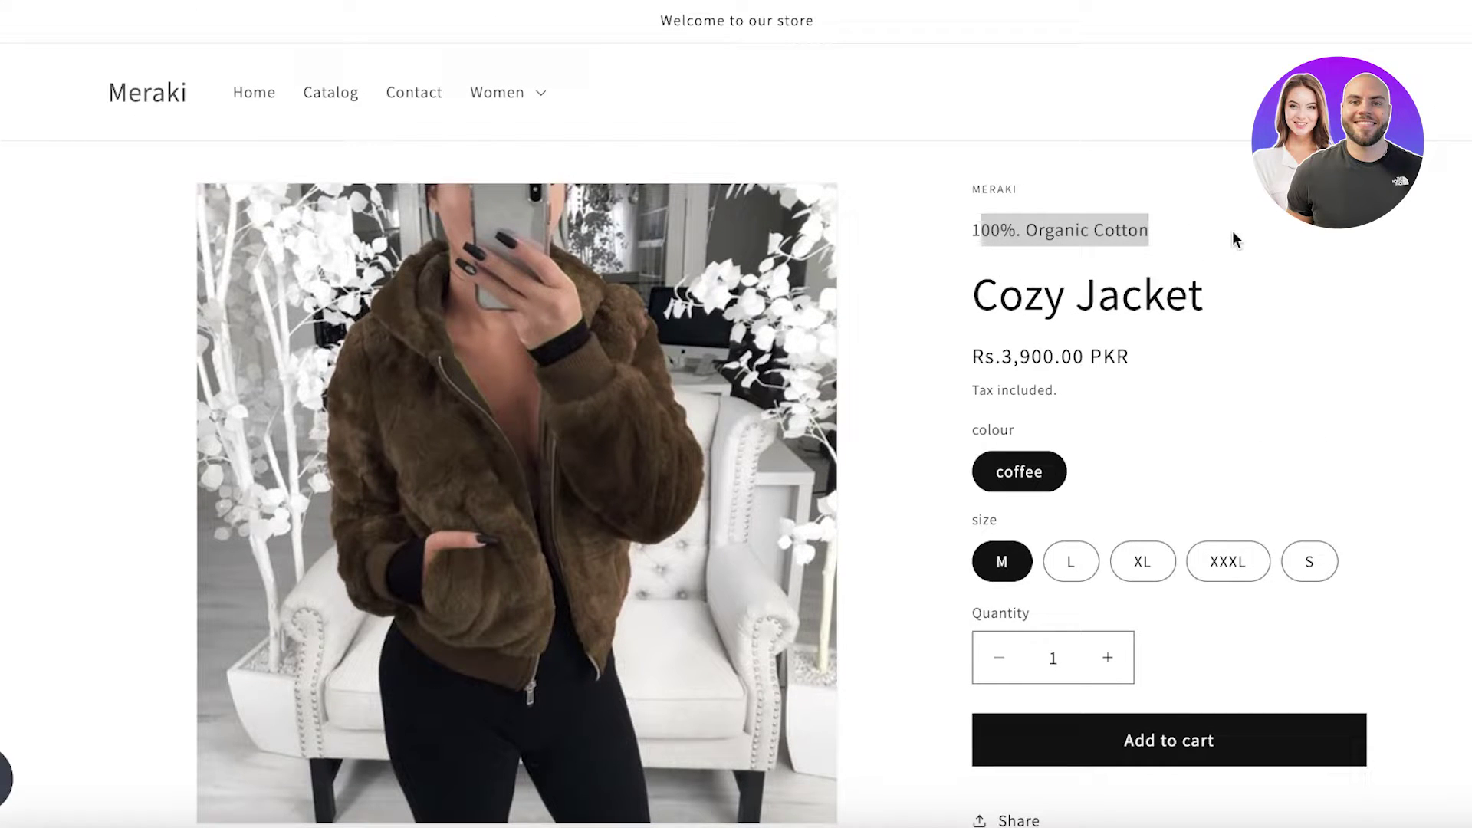
scroll(1072, 614, down, 3)
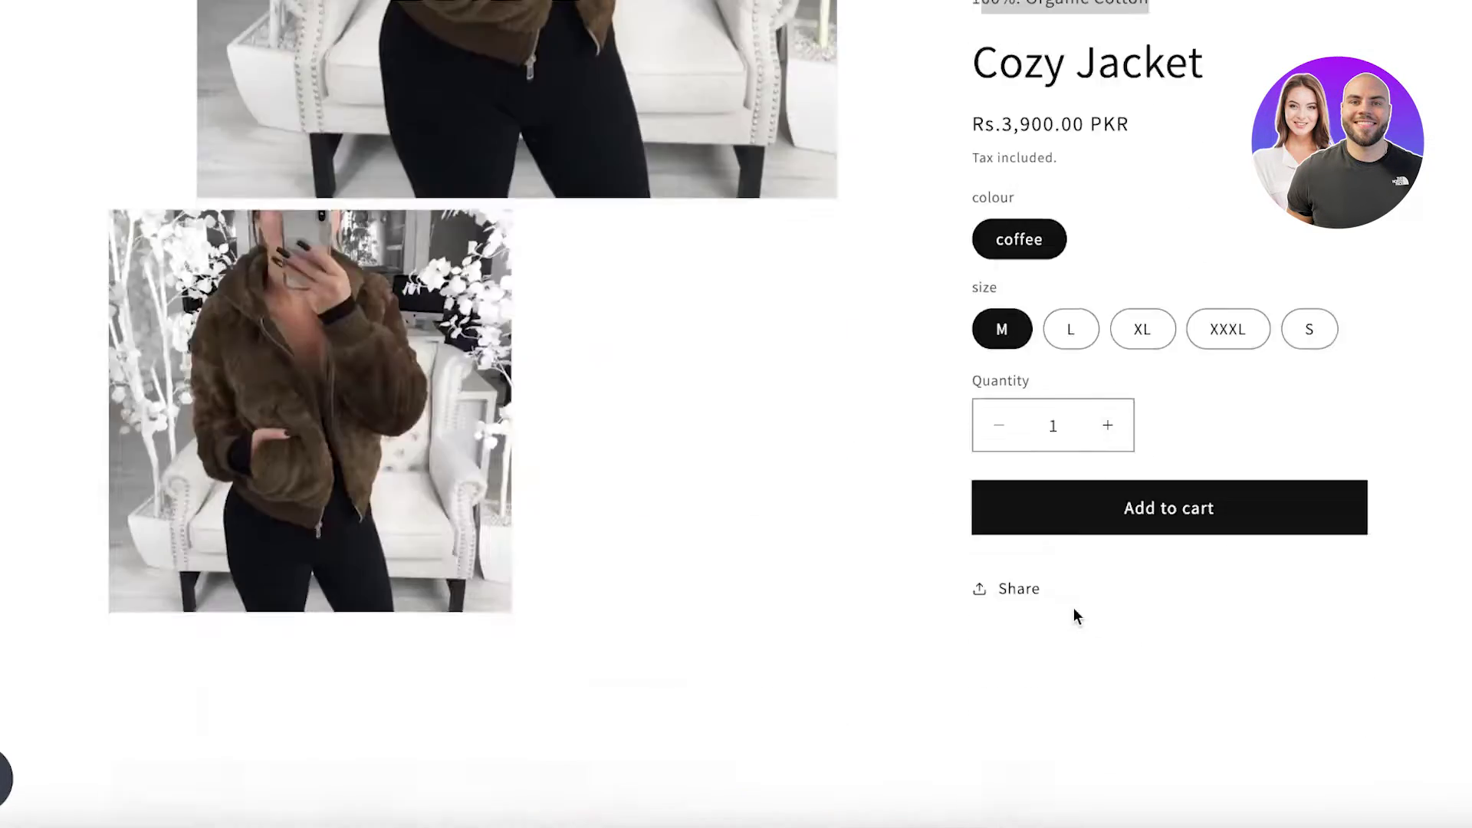
scroll(1052, 604, up, 2)
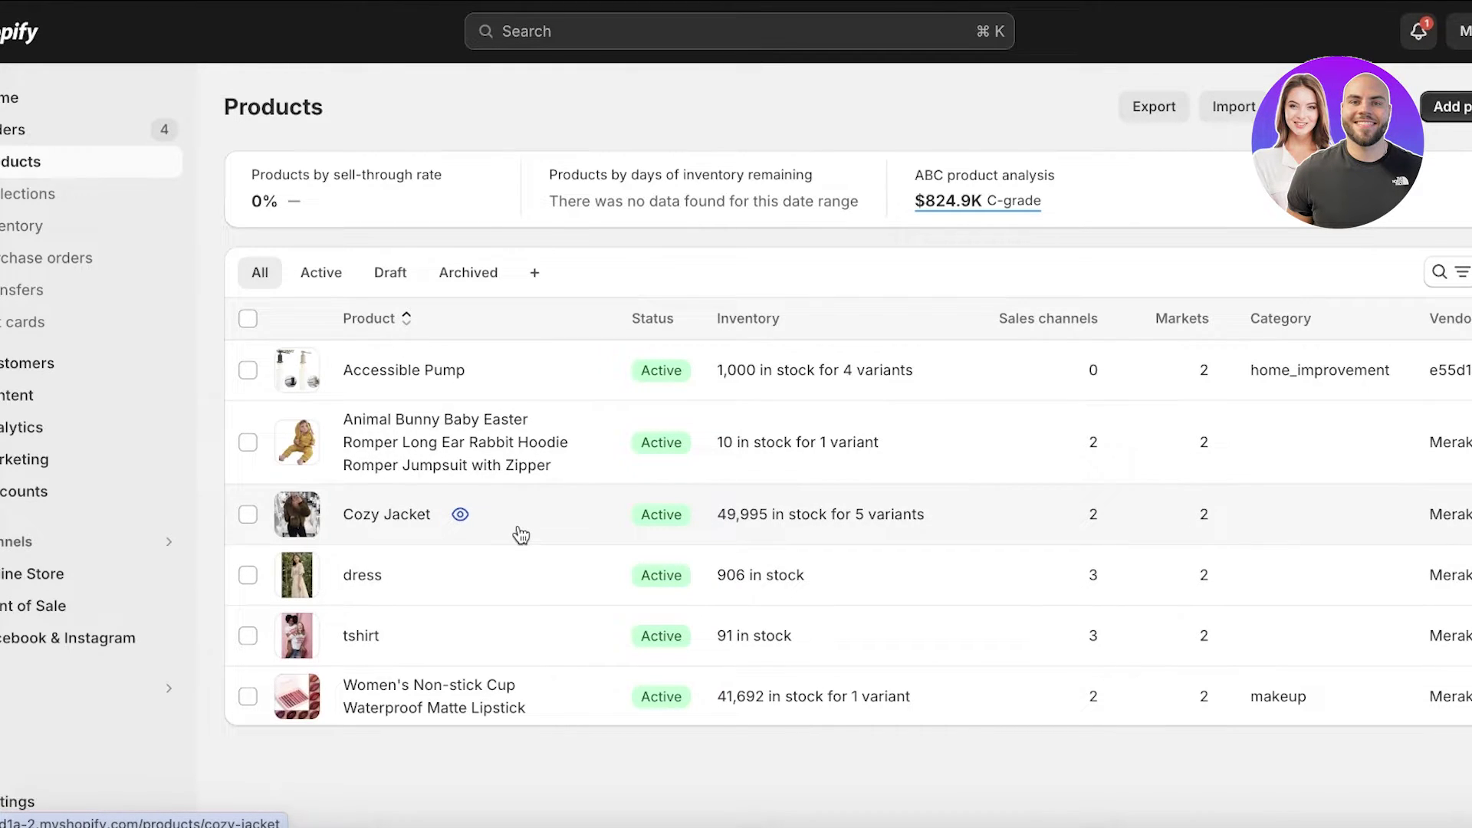
Set the Materials metafield of the Cozy Jacket product to "100% Organic Cotton" and save the product.
click(367, 524)
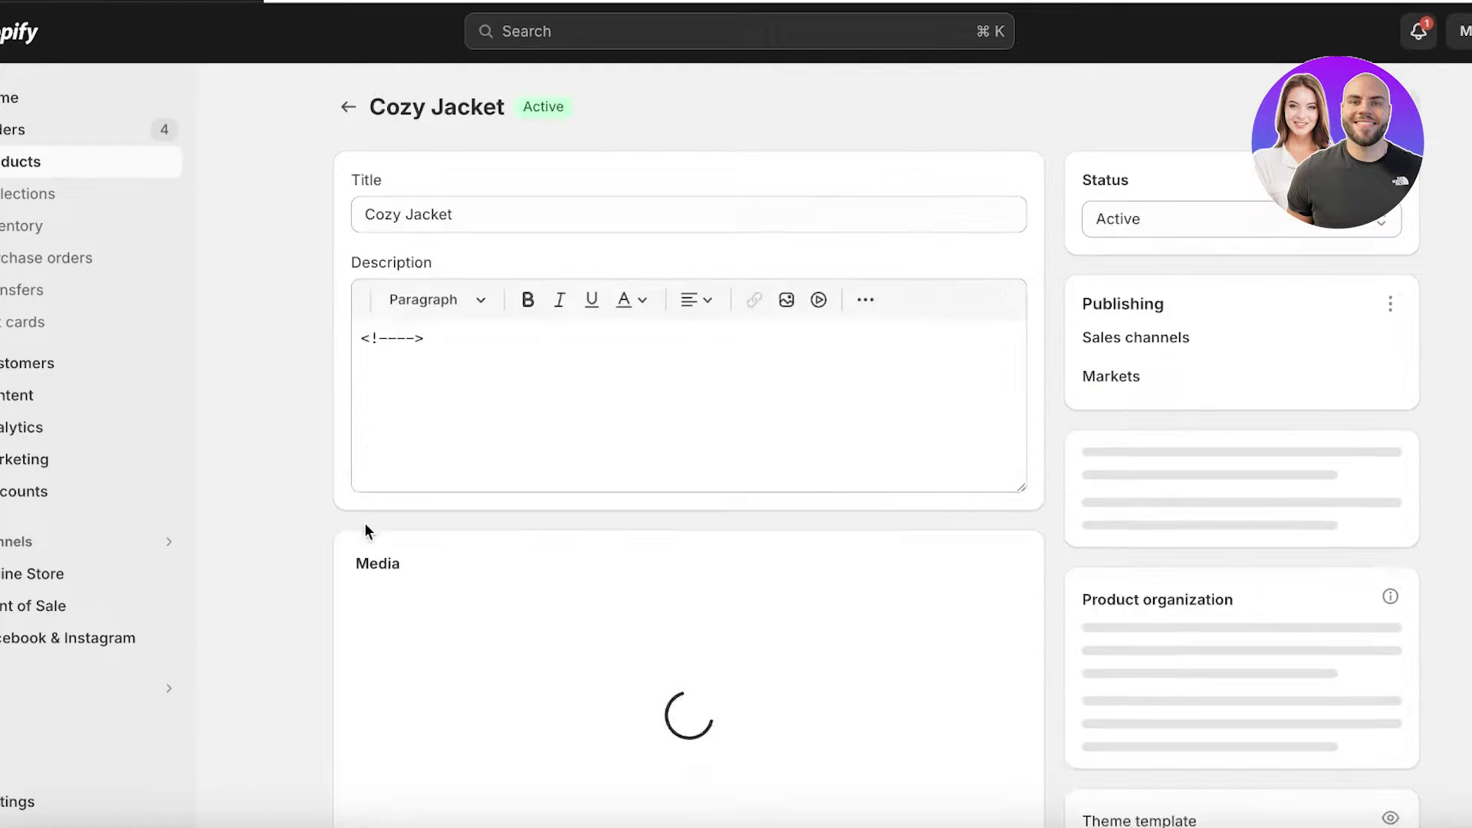
scroll(1007, 245, down, 14)
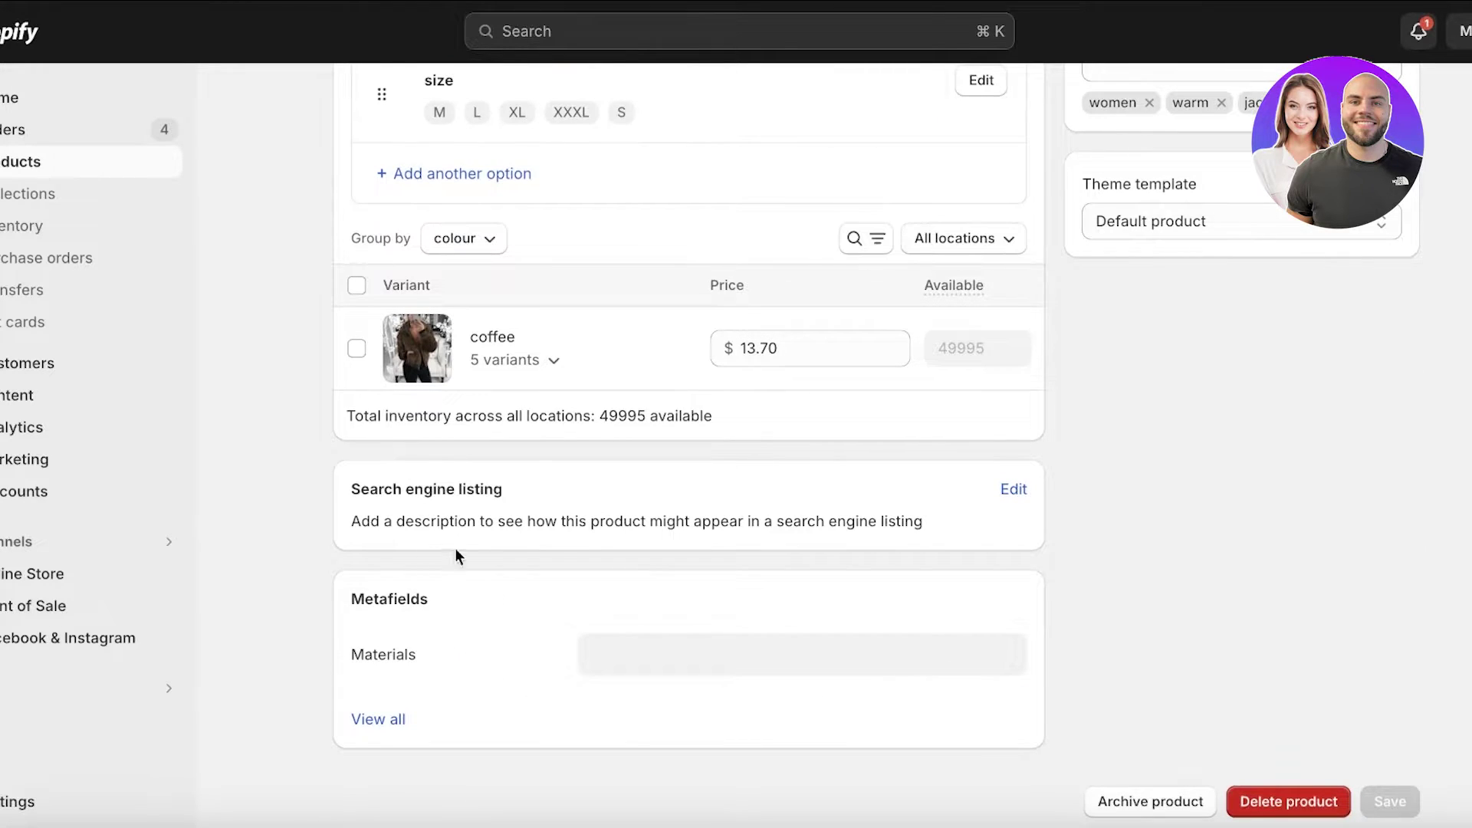
click(588, 664)
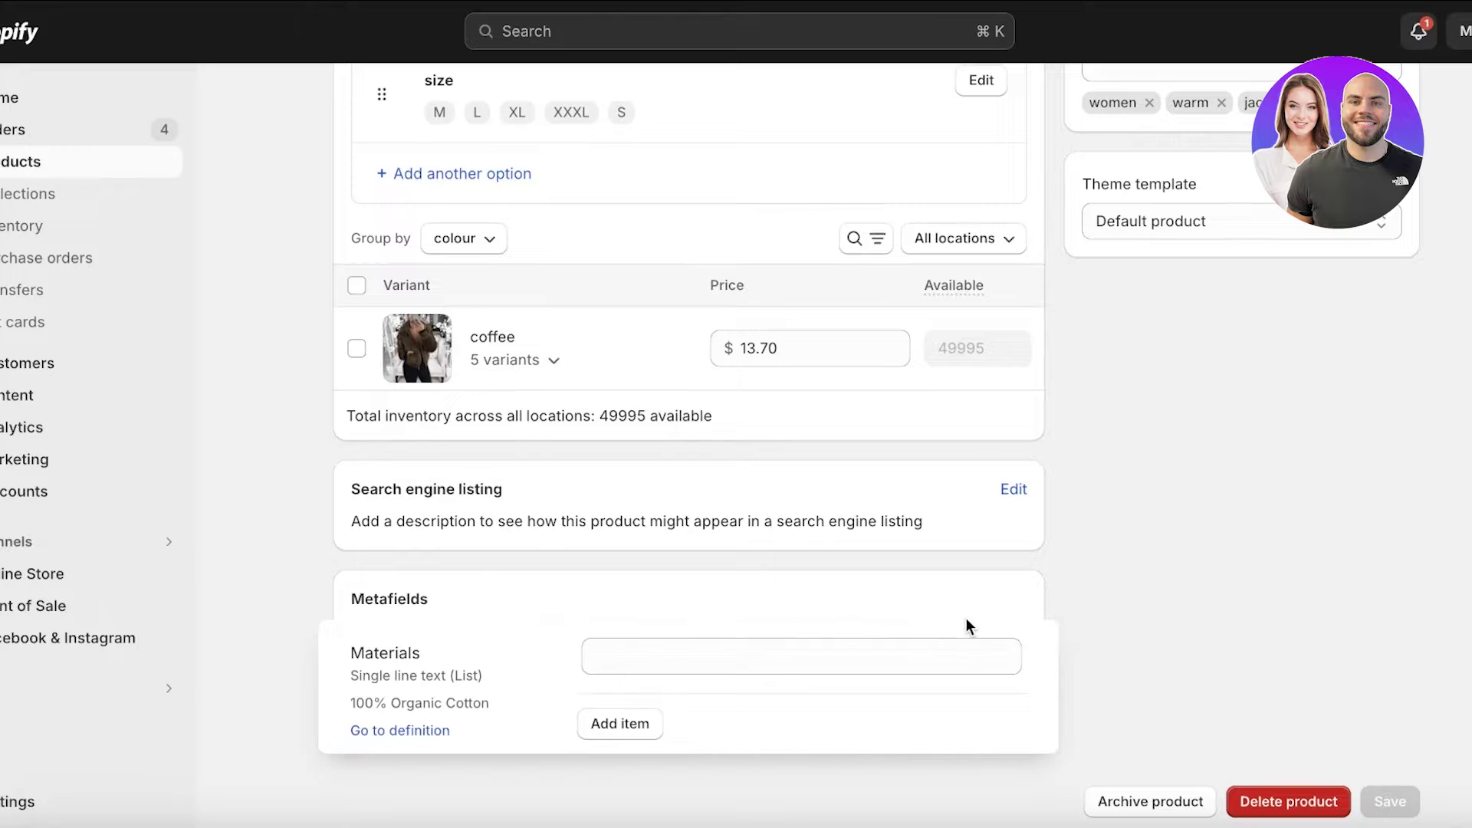
click(843, 653)
text(100% Organic Cotton)
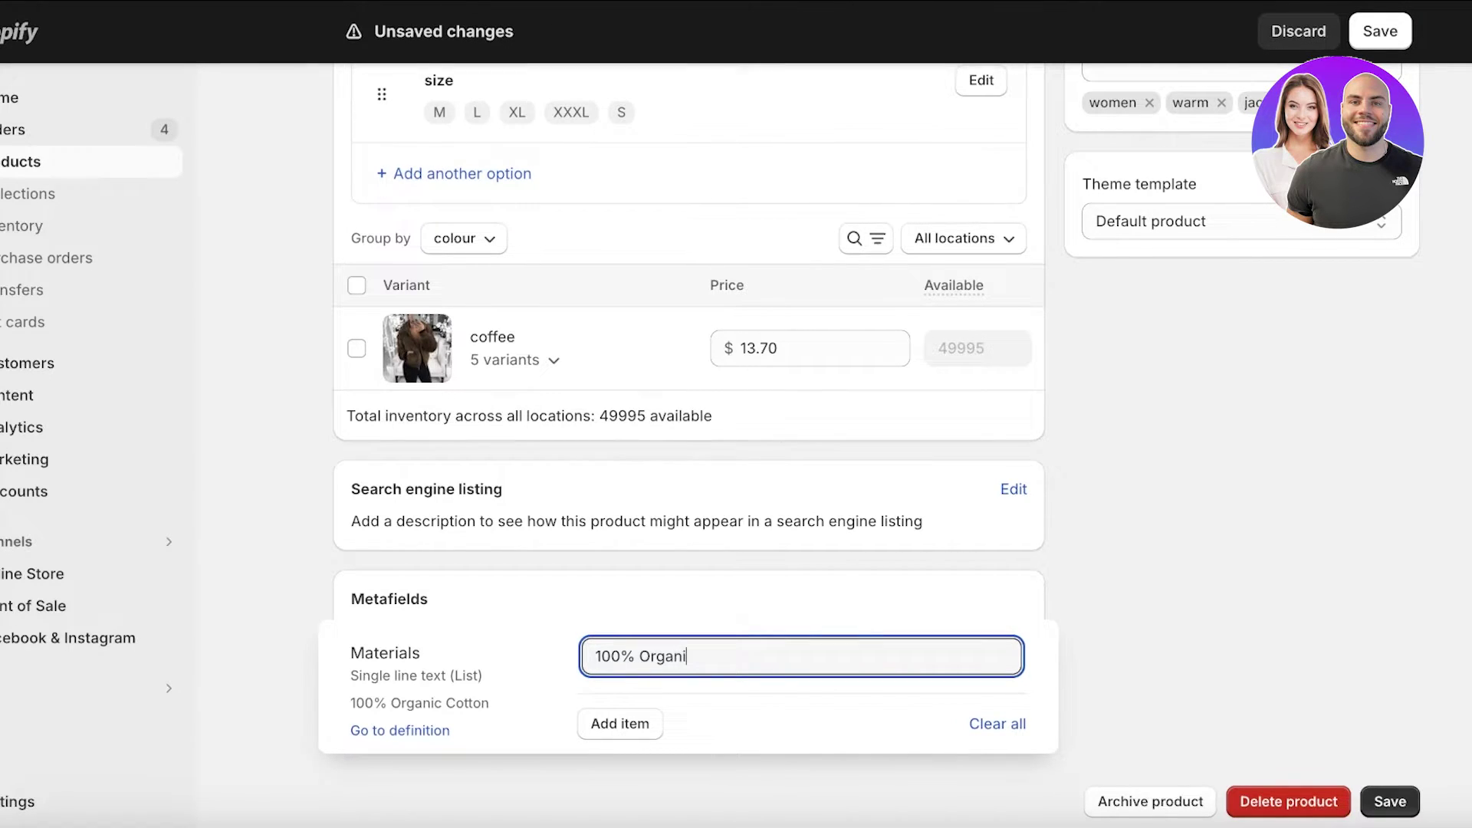
click(660, 723)
click(1238, 597)
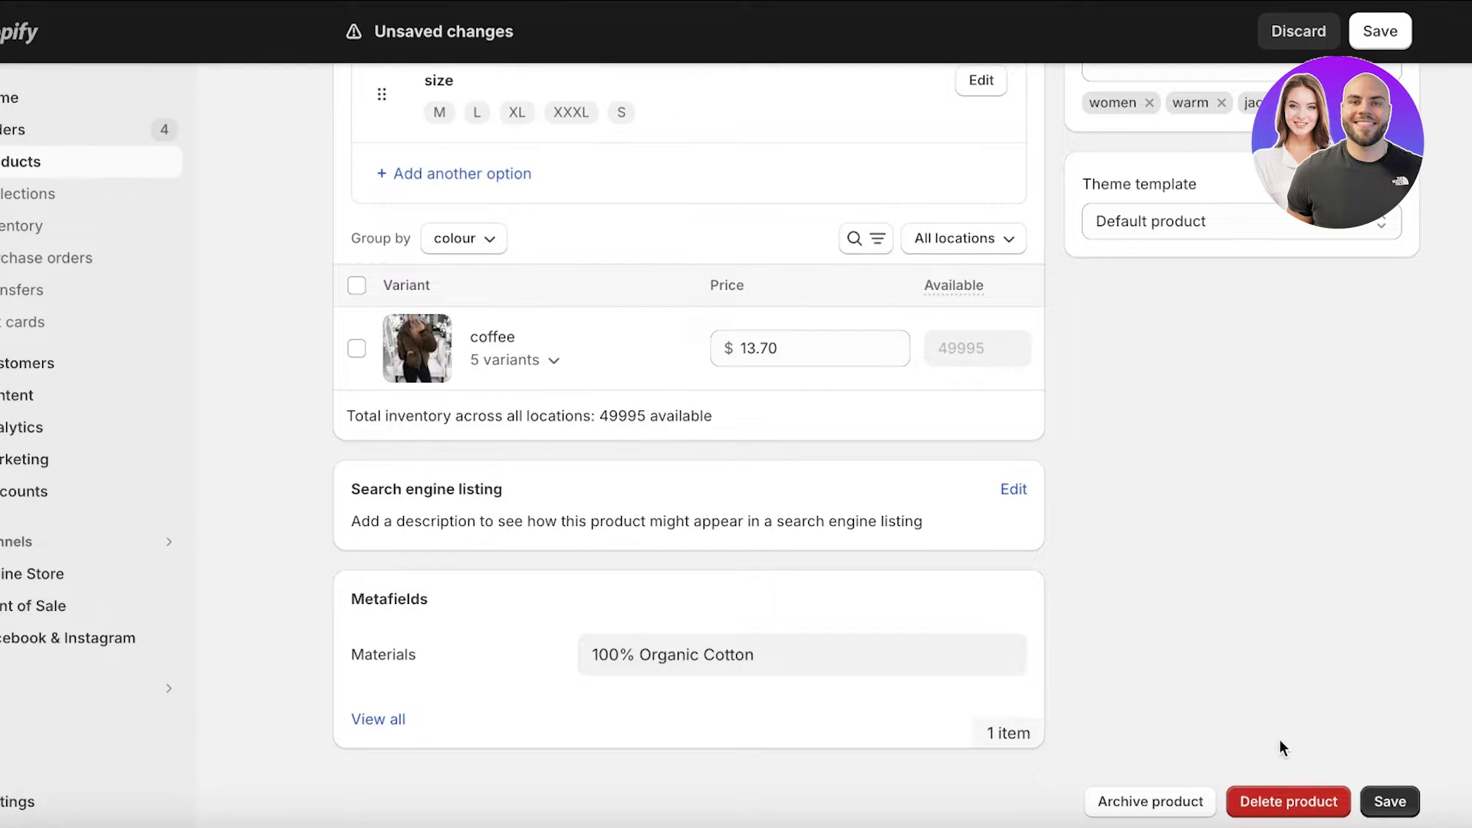
click(1381, 799)
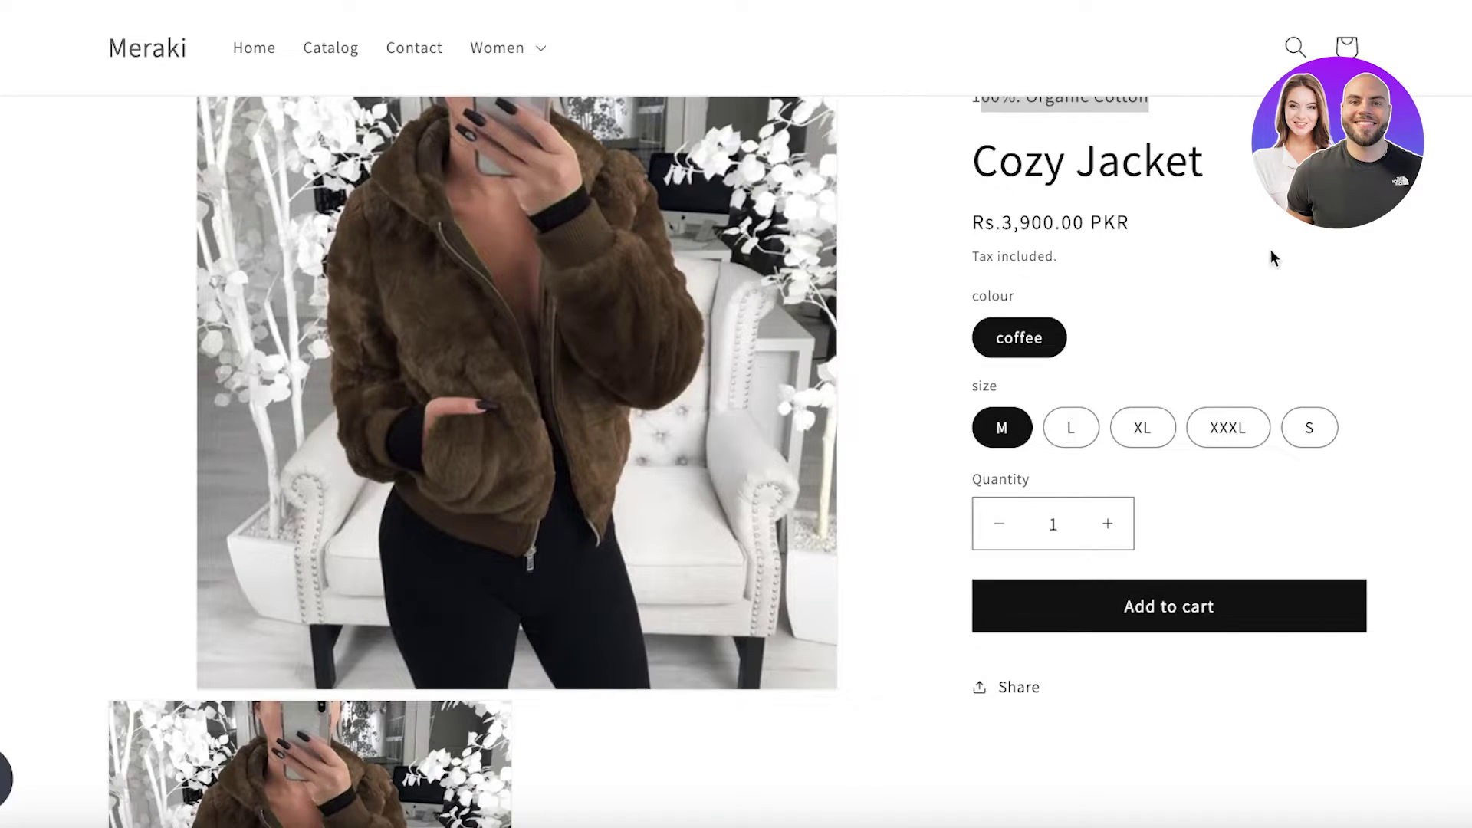
Compare the Cozy Jacket storefront page with the Materials metafield entry in the product's admin page.
scroll(1266, 257, down, 6)
scroll(407, 280, up, 8)
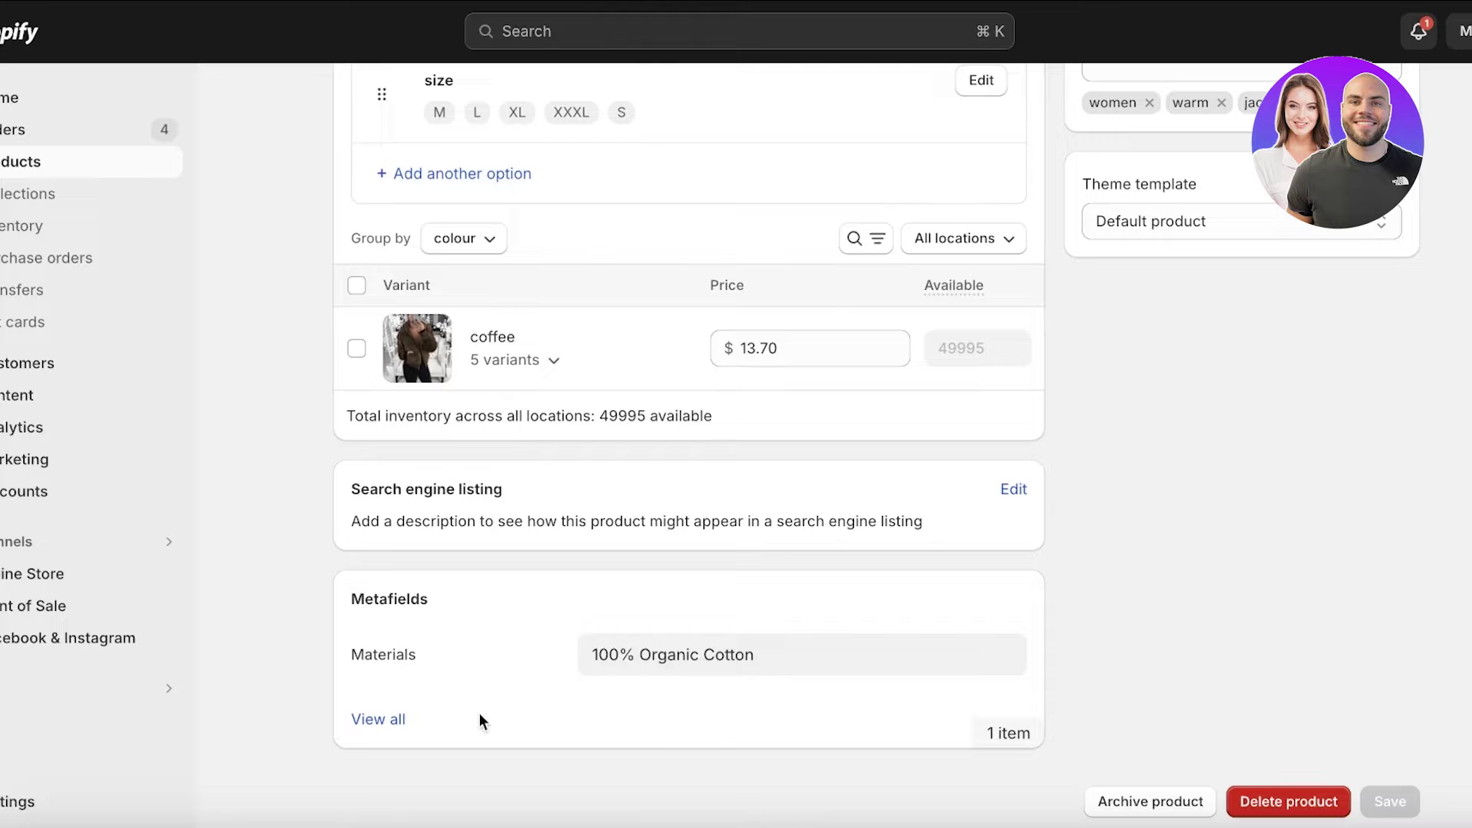
click(672, 657)
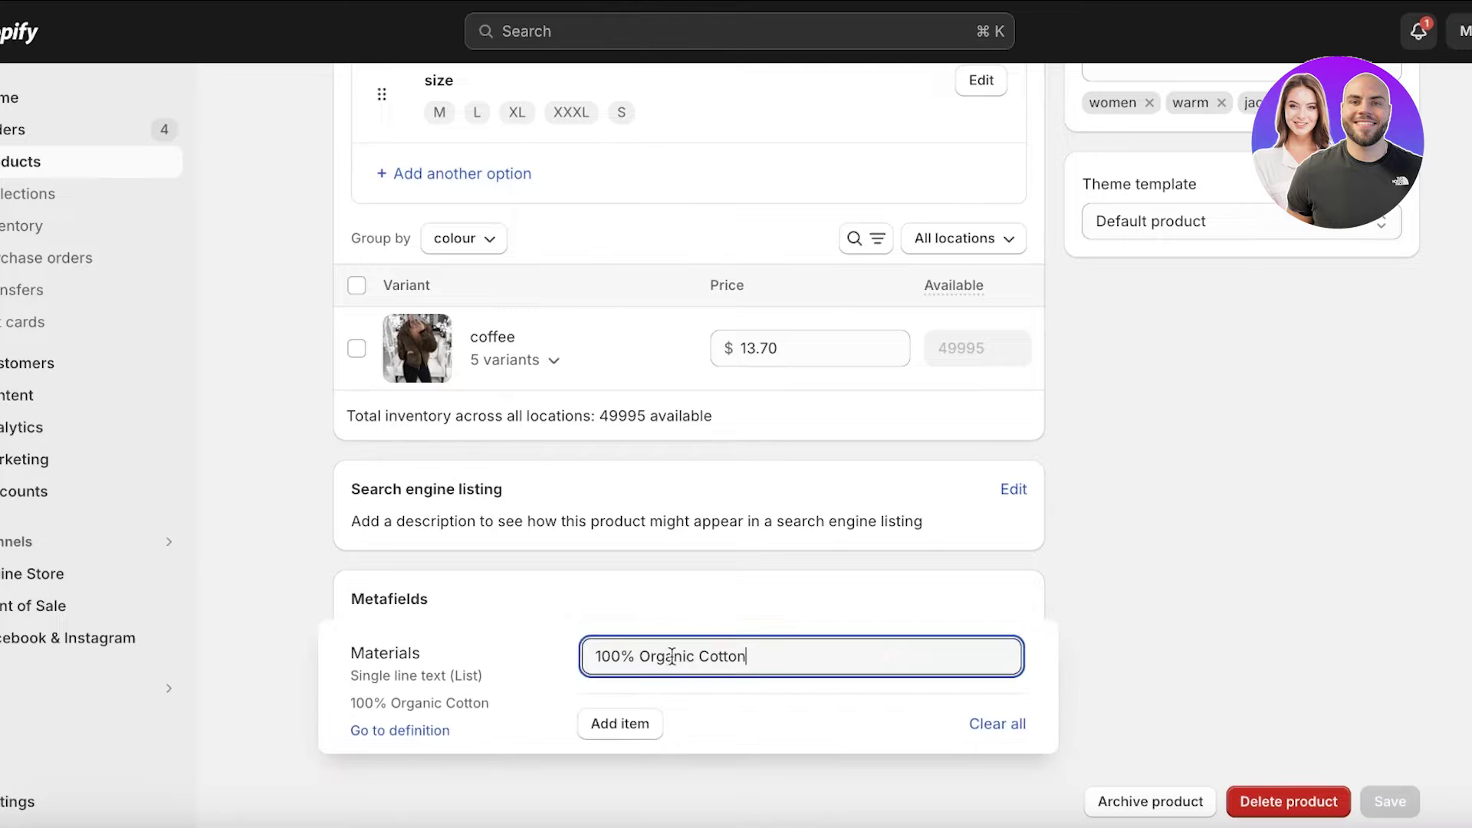
click(721, 728)
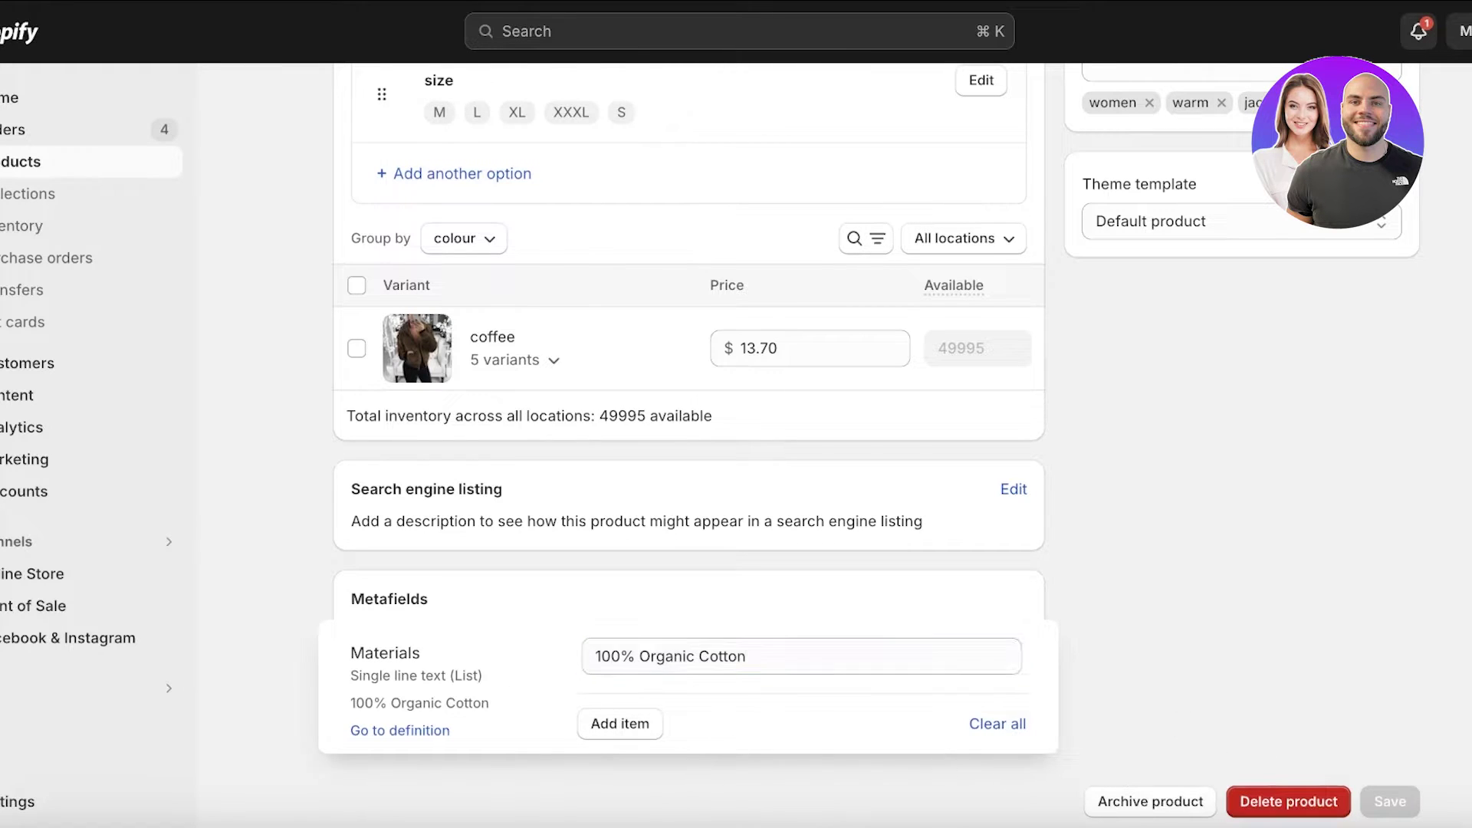
scroll(570, 726, up, 1)
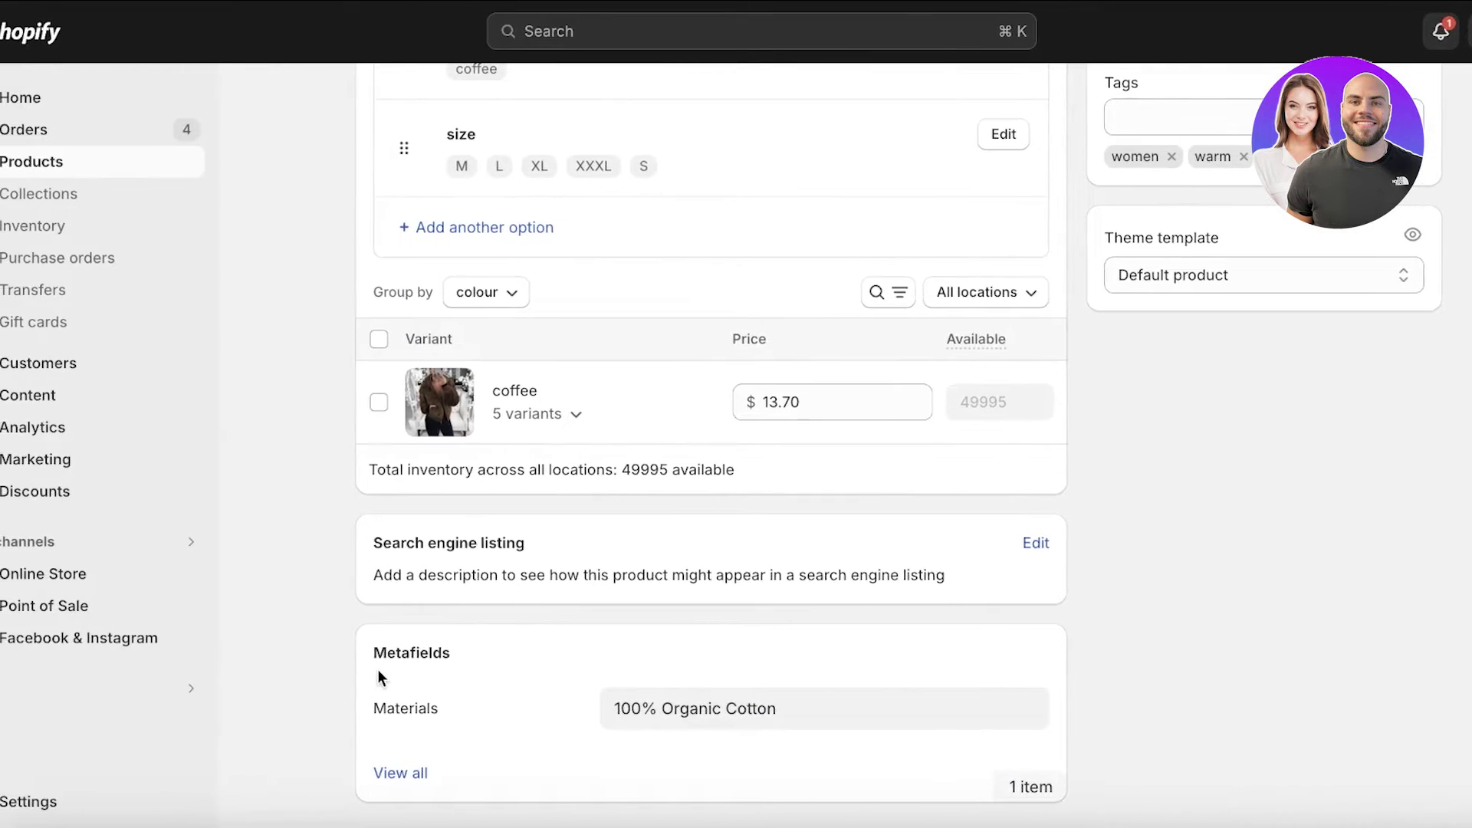
Go to the Online Store themes and open the current Dawn theme for customization.
click(181, 192)
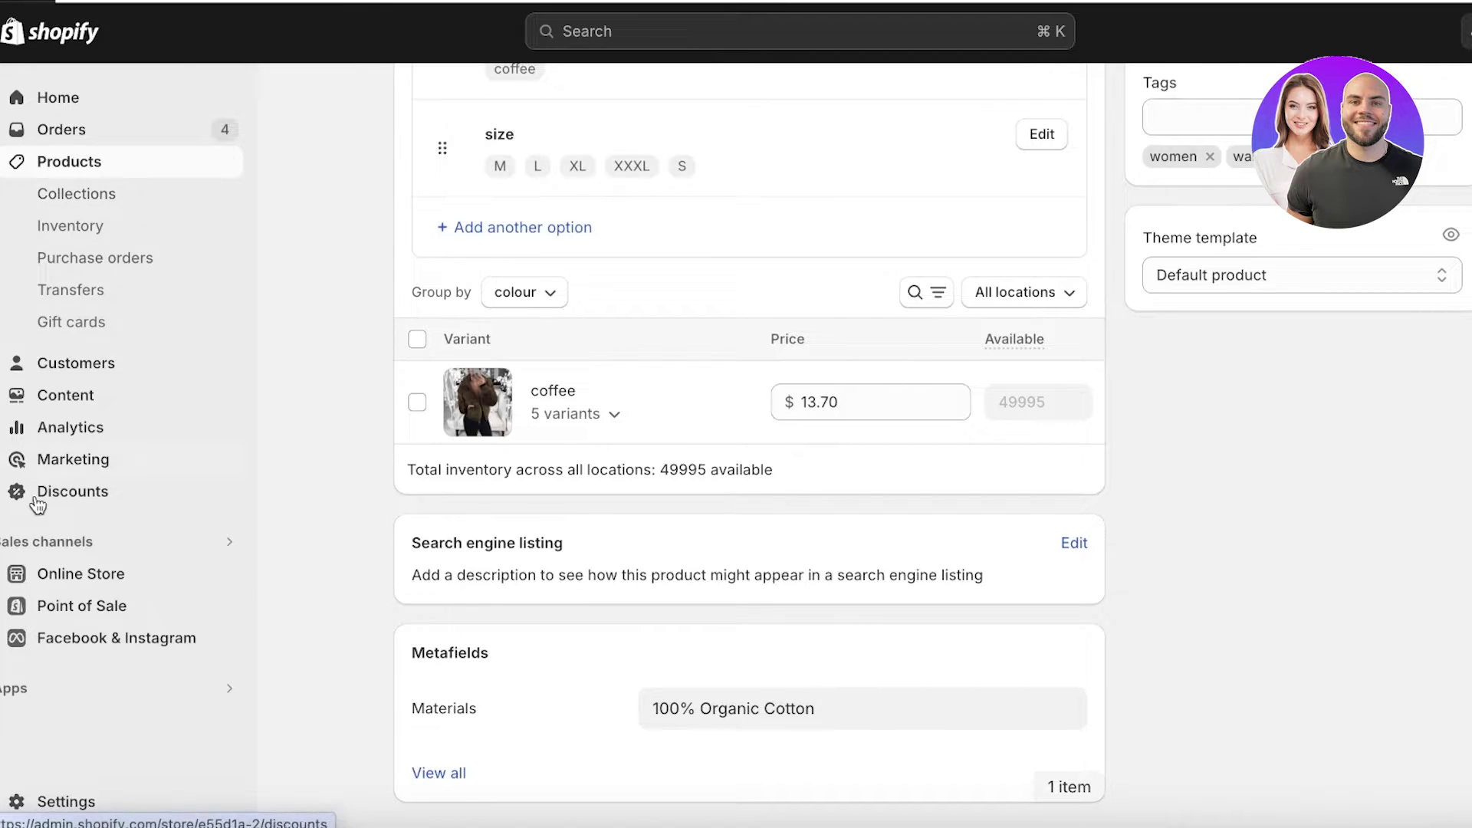
click(52, 575)
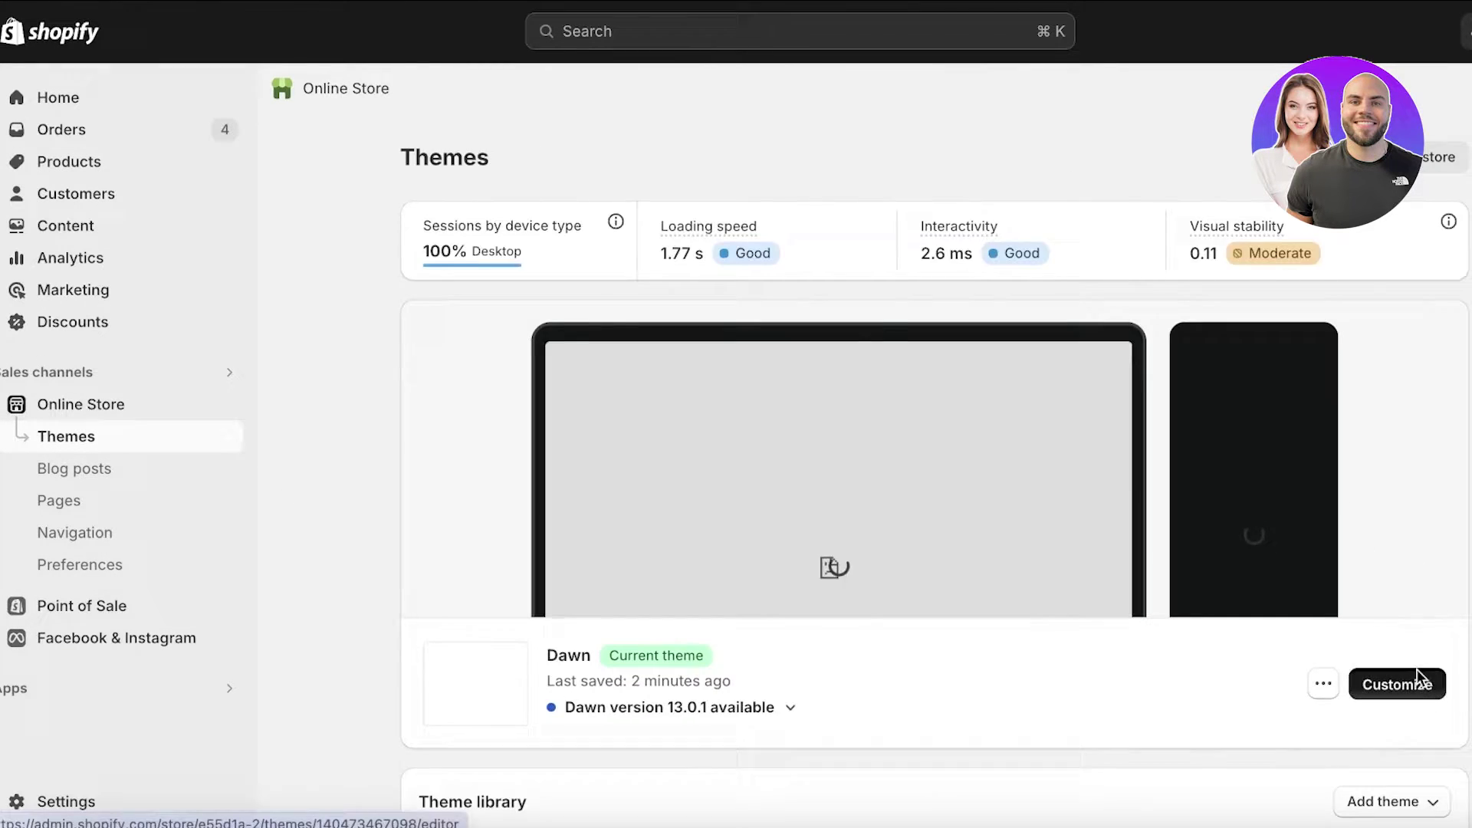
click(1409, 680)
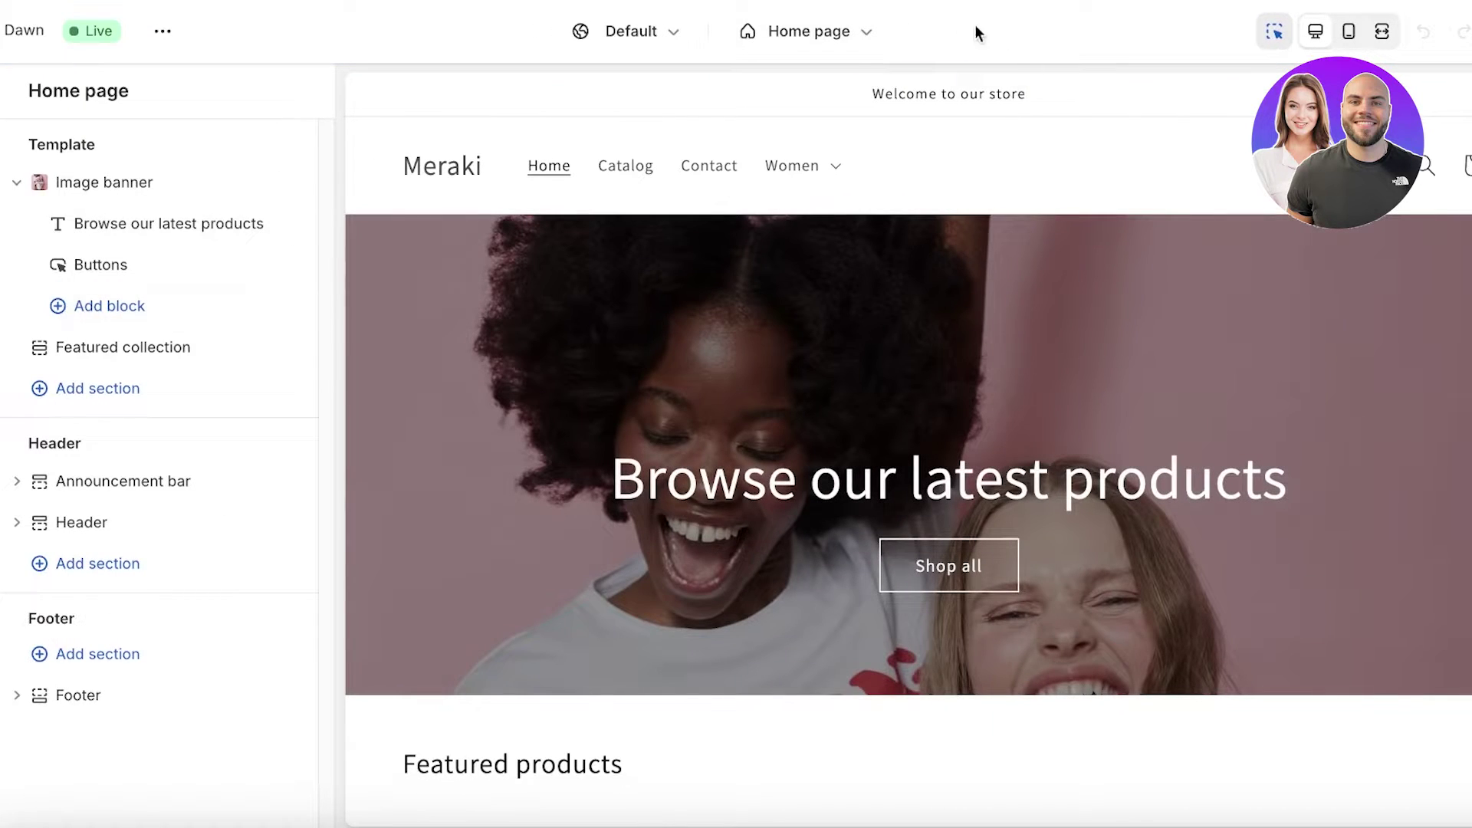
Switch the theme editor to the Default product template and open the "100%. Organic Cotton" text block's settings.
click(811, 31)
click(771, 210)
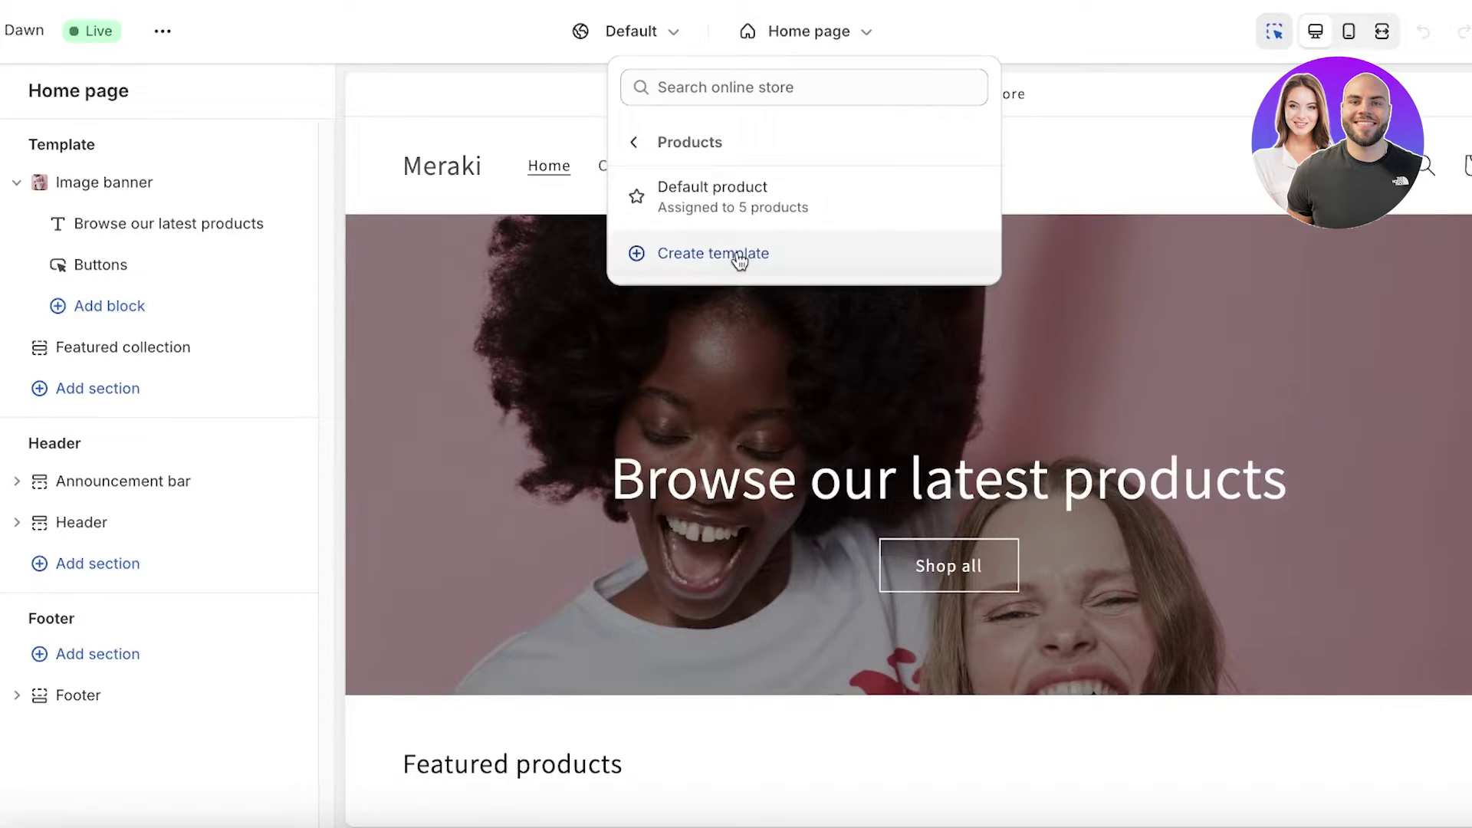
click(739, 261)
click(661, 193)
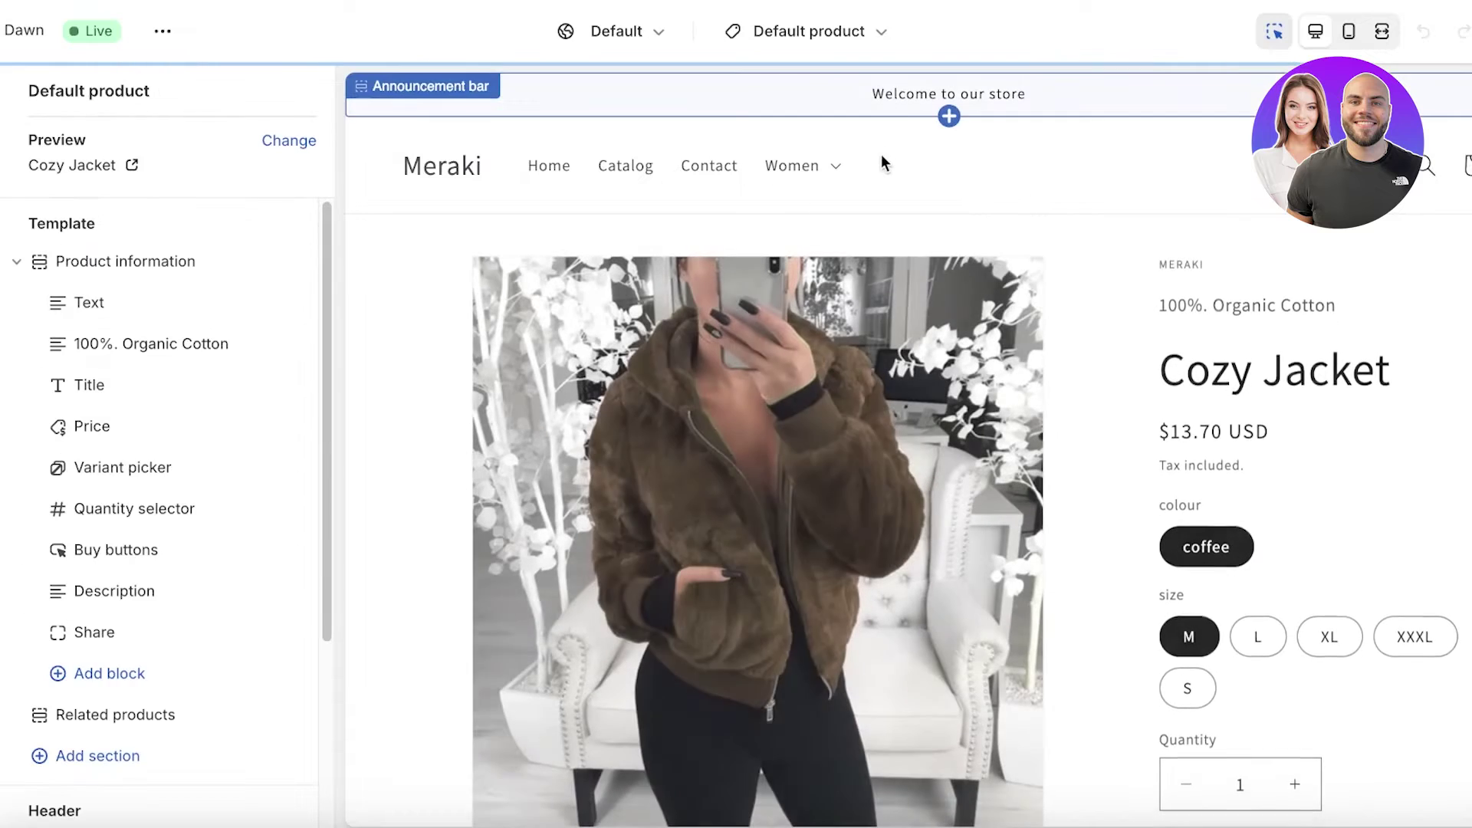
click(1254, 292)
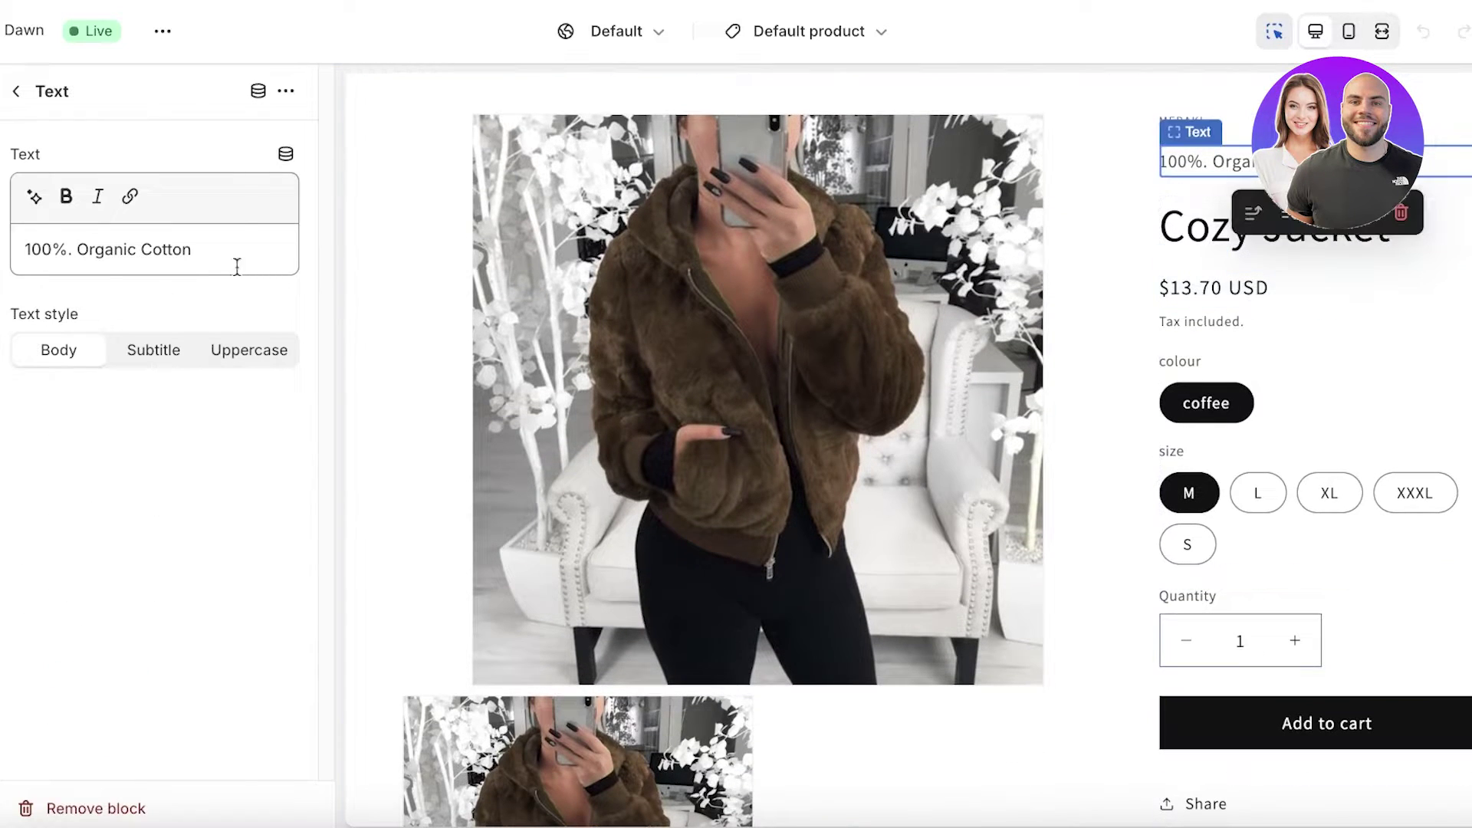
Remove the "100%. Organic Cotton" text block from the Product information section.
click(59, 809)
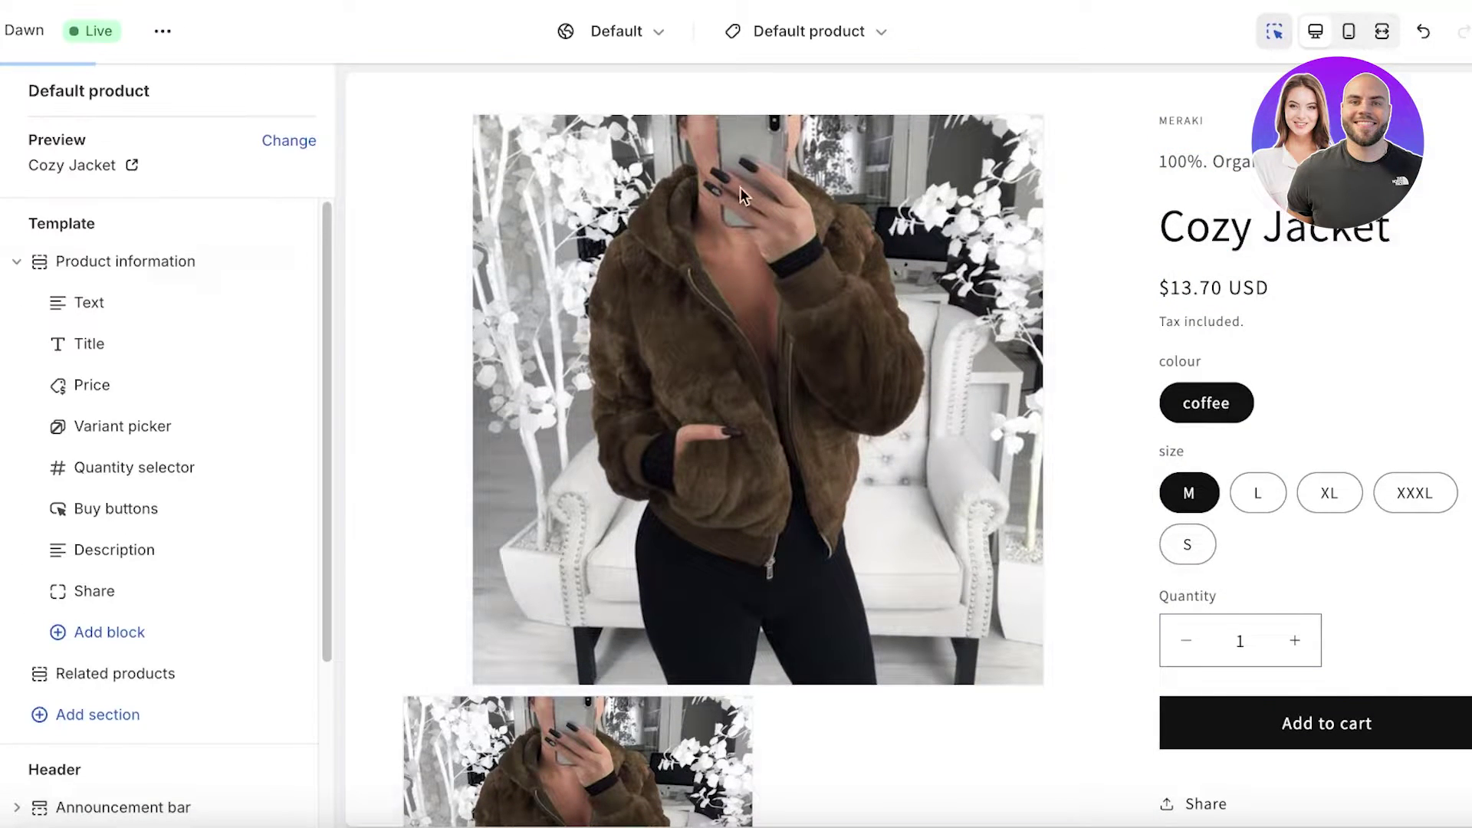
scroll(1190, 414, down, 5)
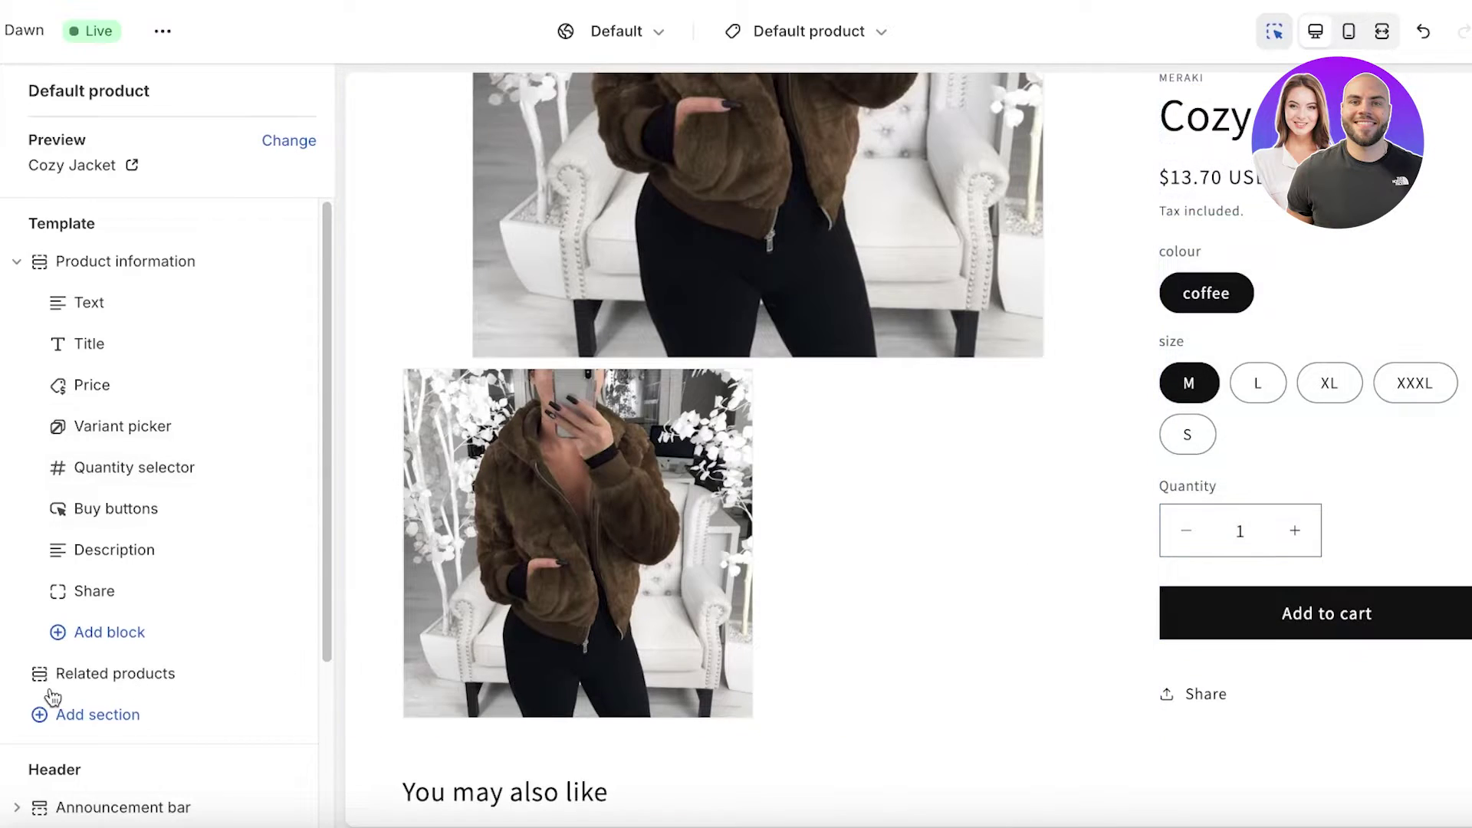
Look through the available blocks, and search the available sections for "meta" and "custom".
click(129, 643)
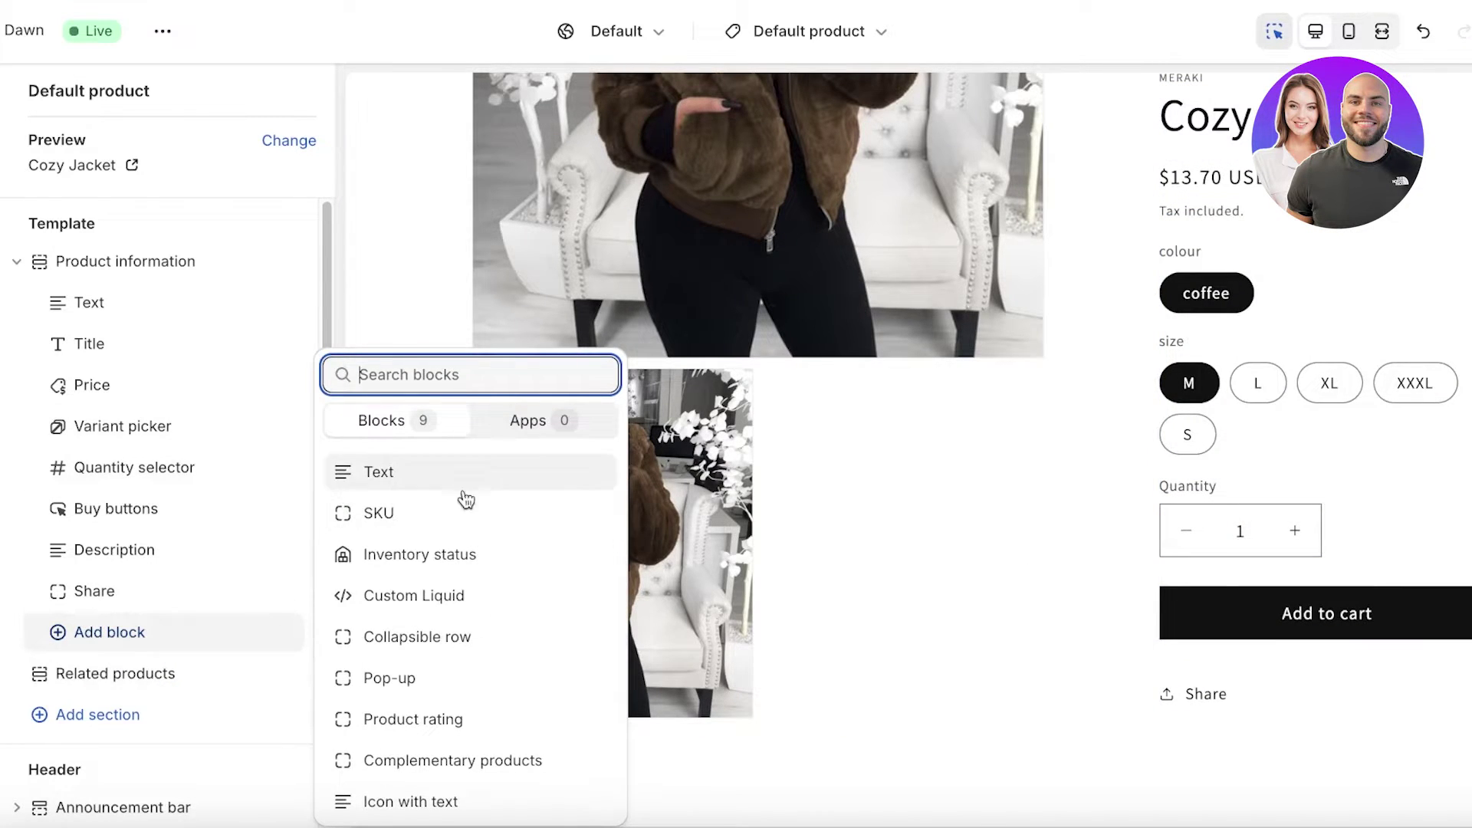
click(88, 727)
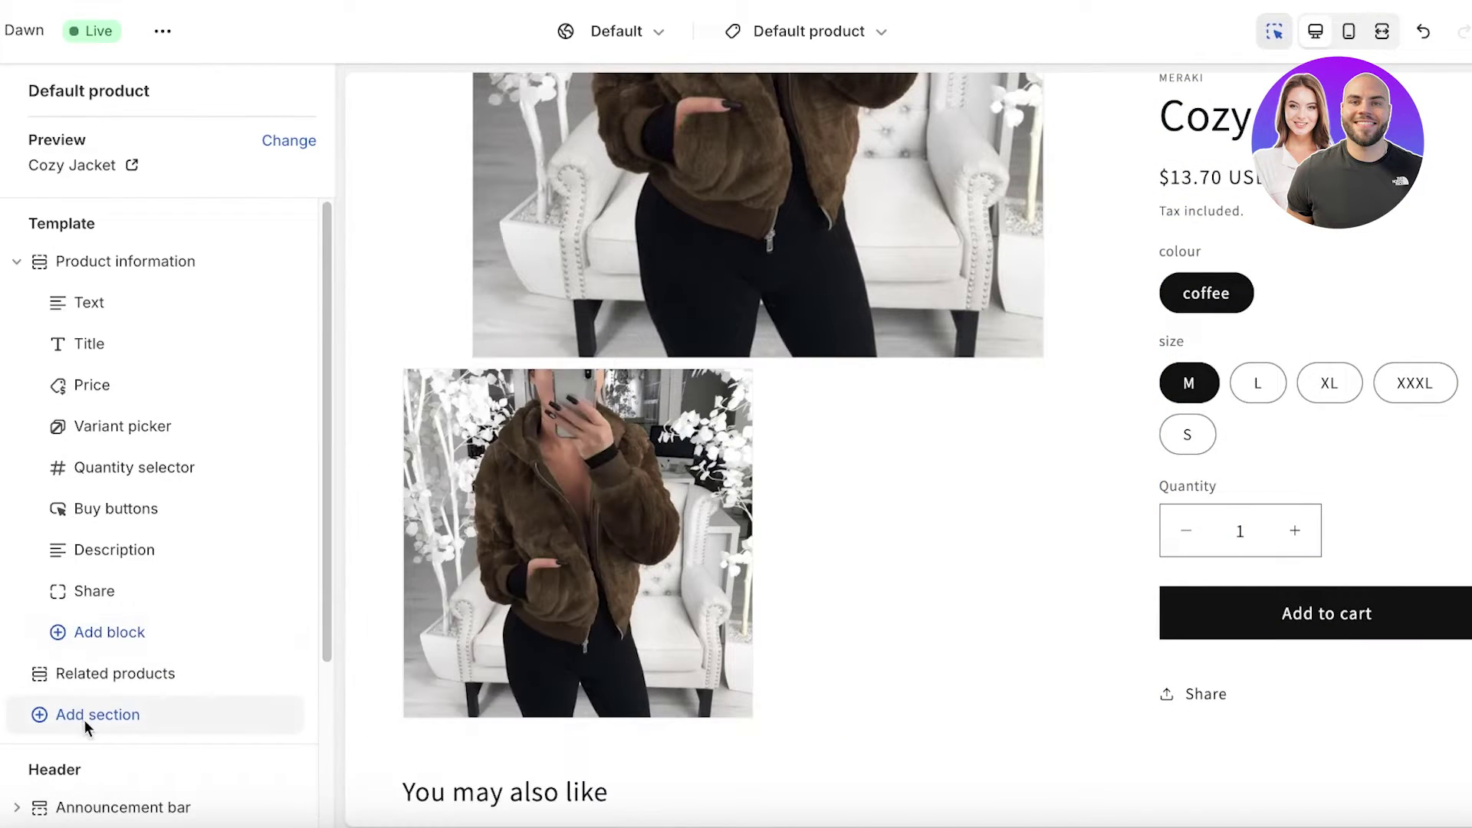
click(82, 726)
text(meta)
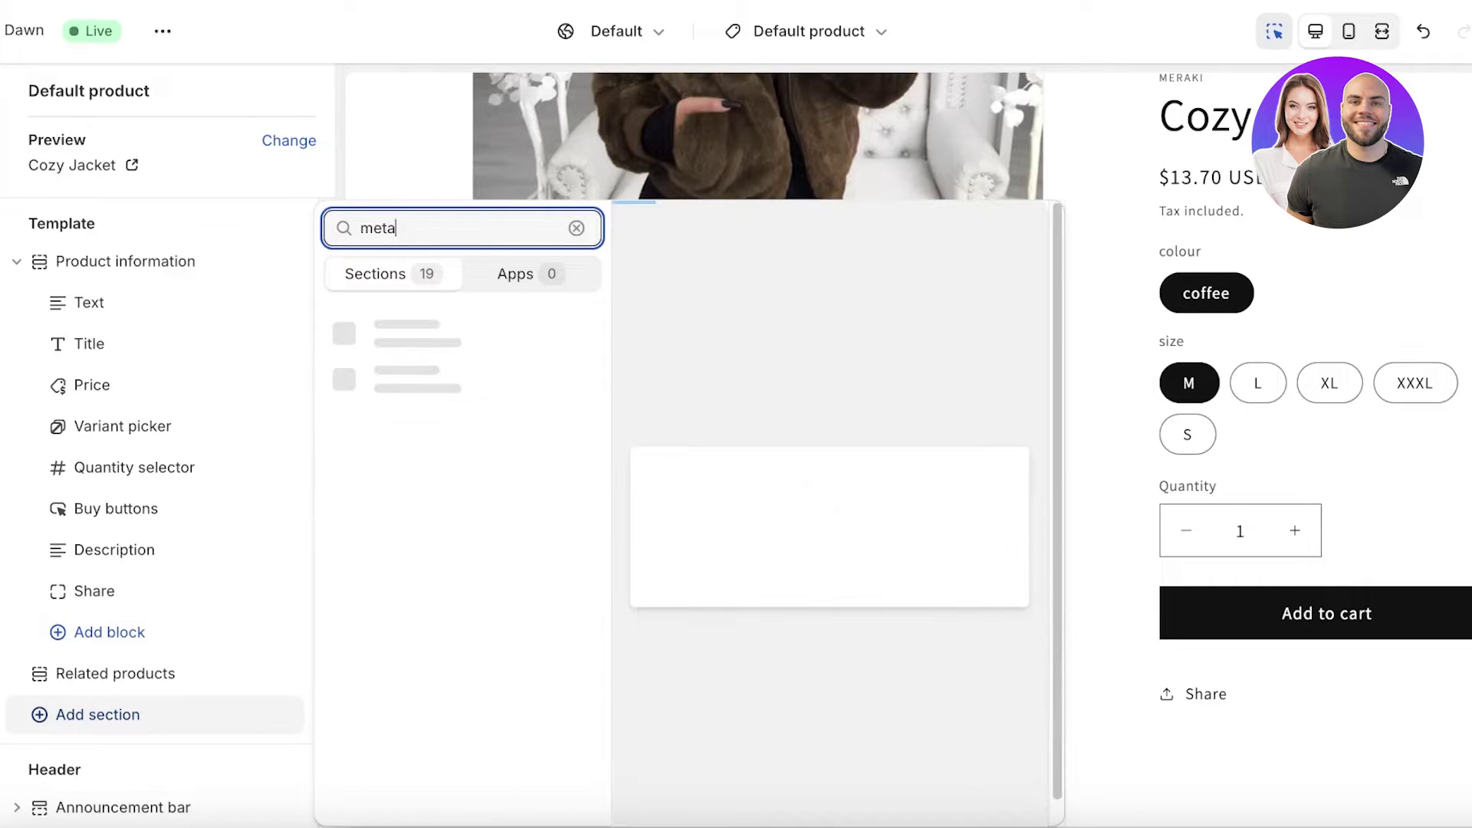
key(BackSpace)
text(cus)
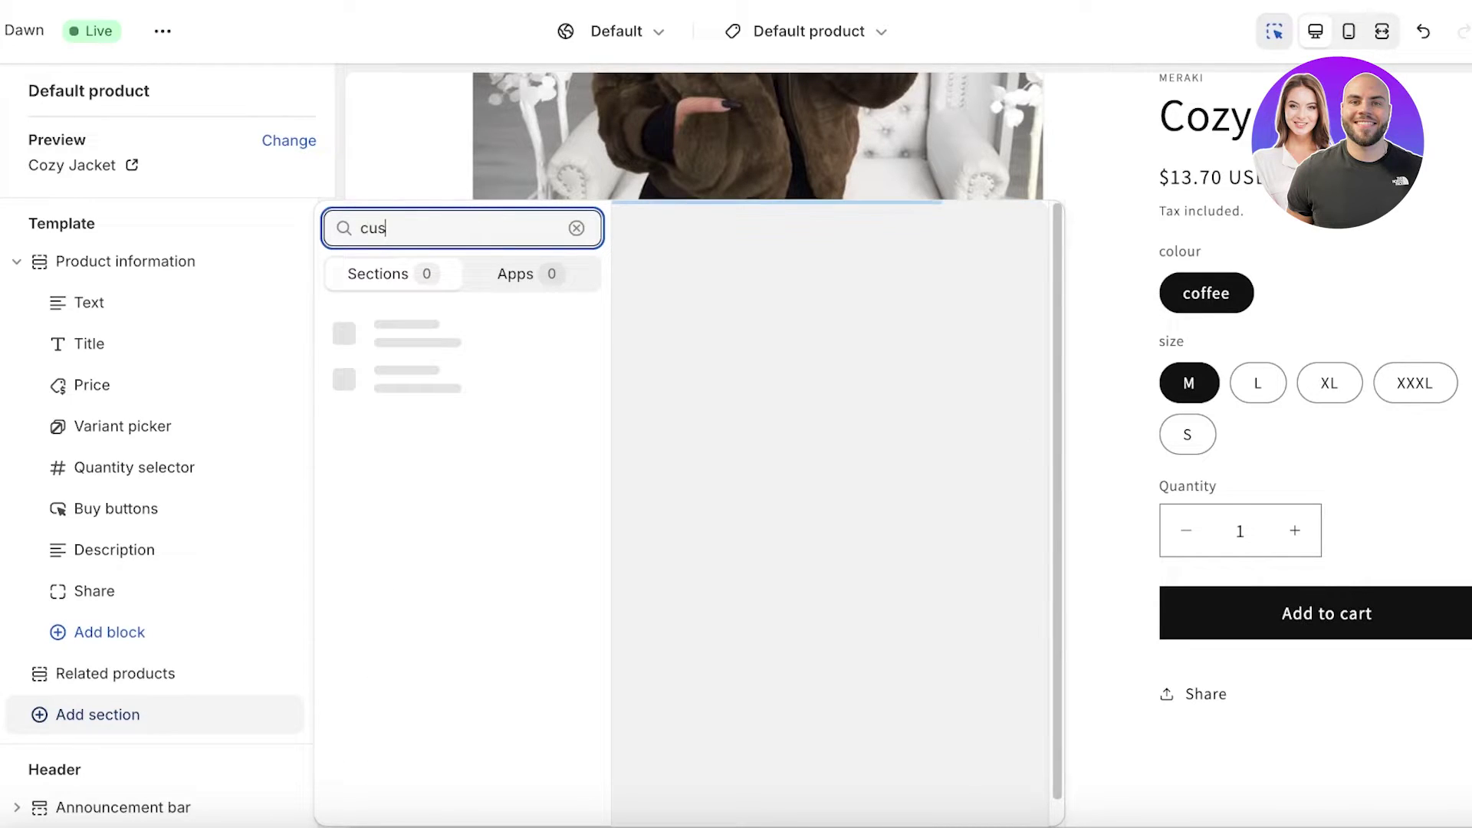
text(tom)
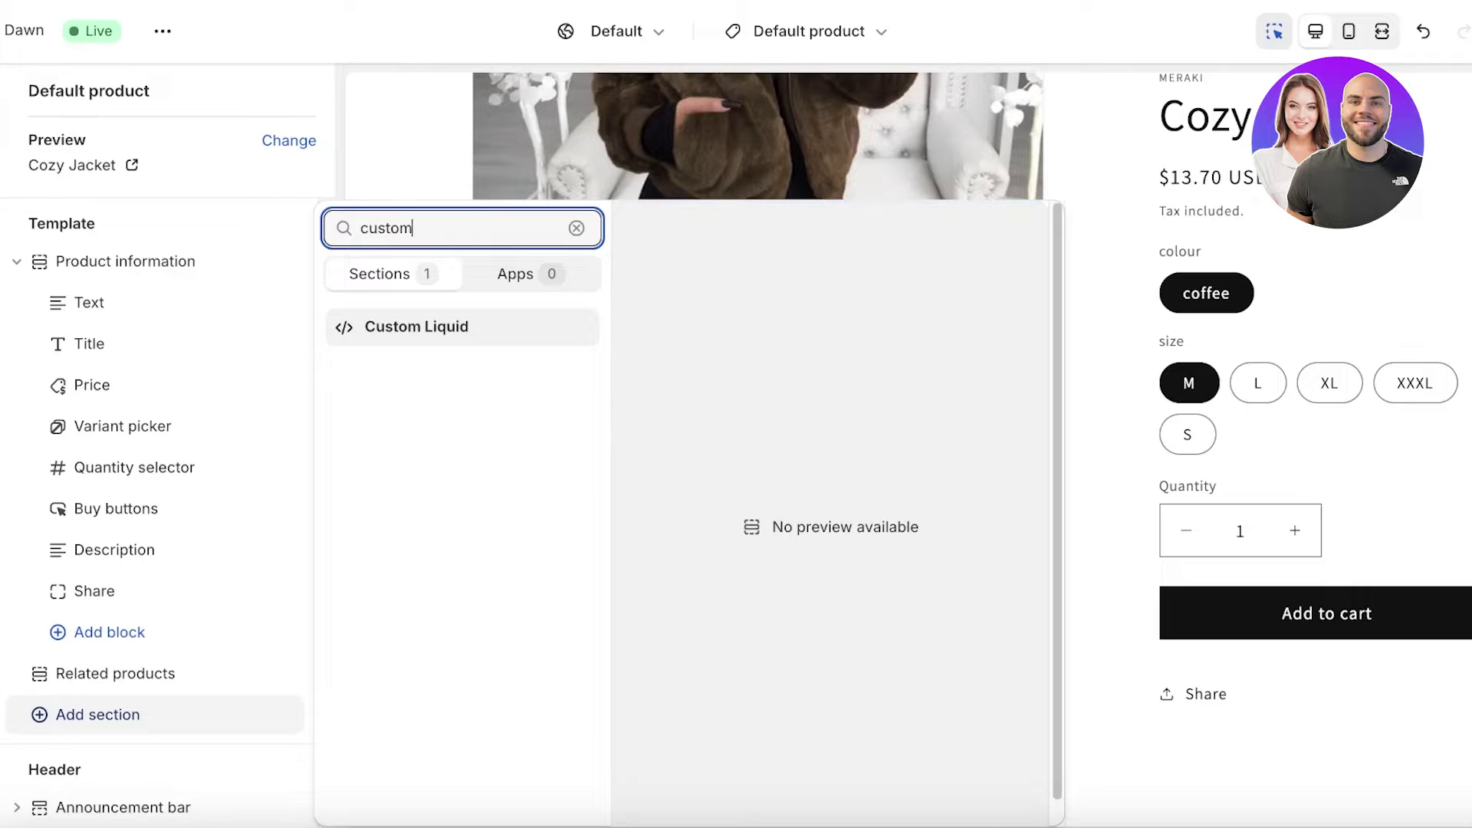
click(577, 227)
click(4, 702)
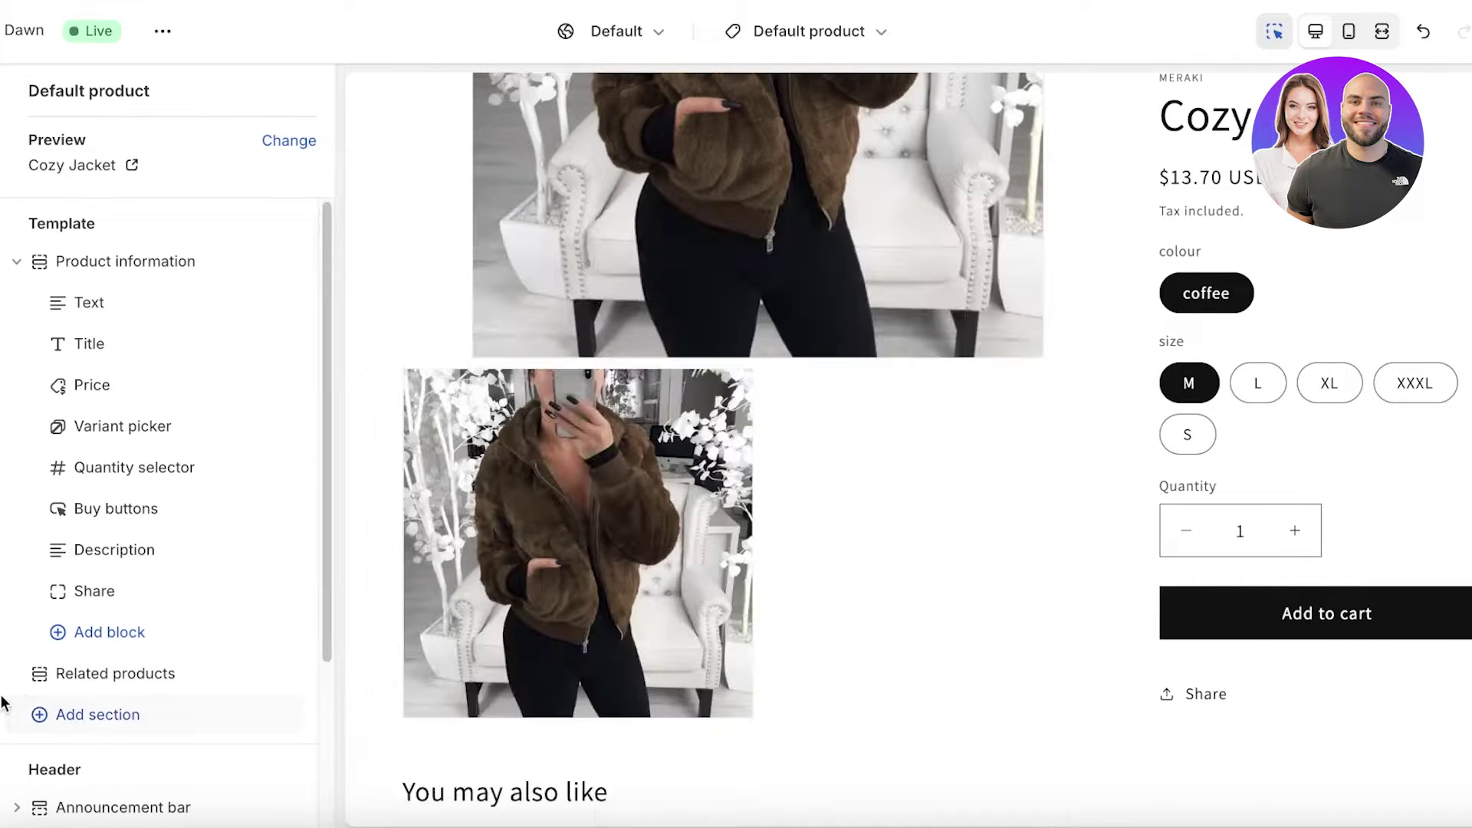
Browse the lists of blocks and sections that can be added to the Default product template.
scroll(1290, 453, up, 3)
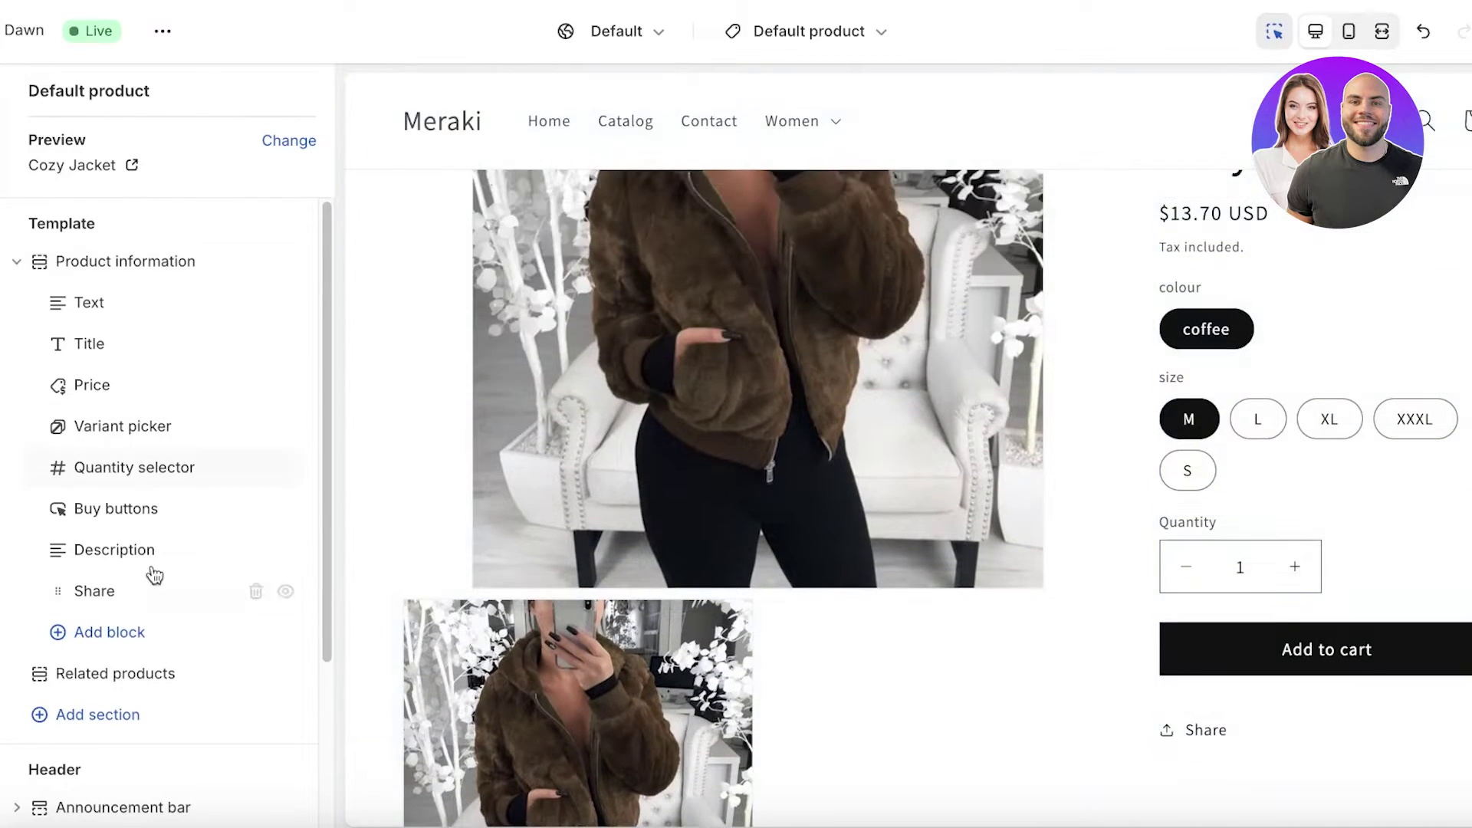
click(107, 631)
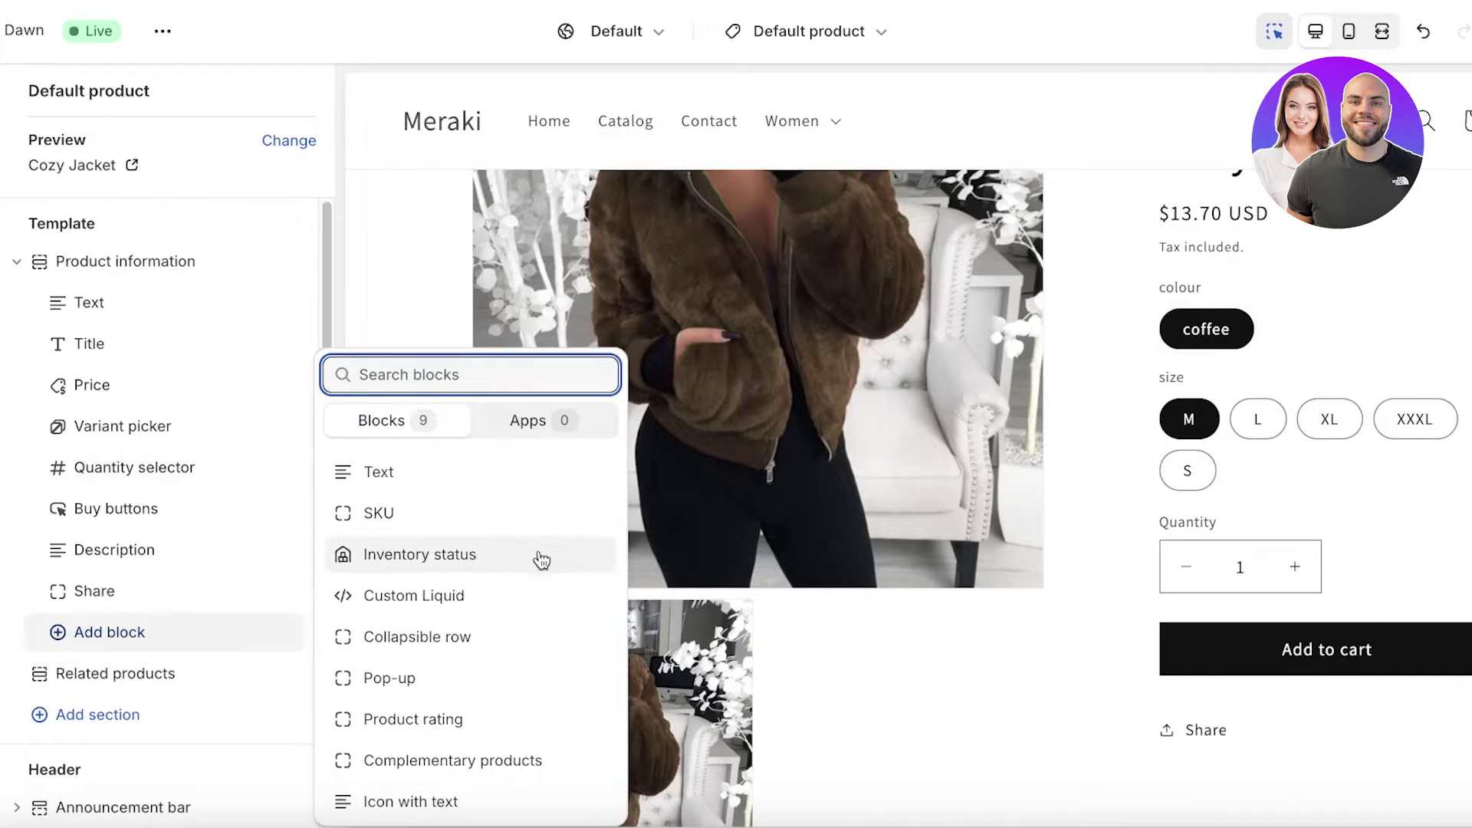
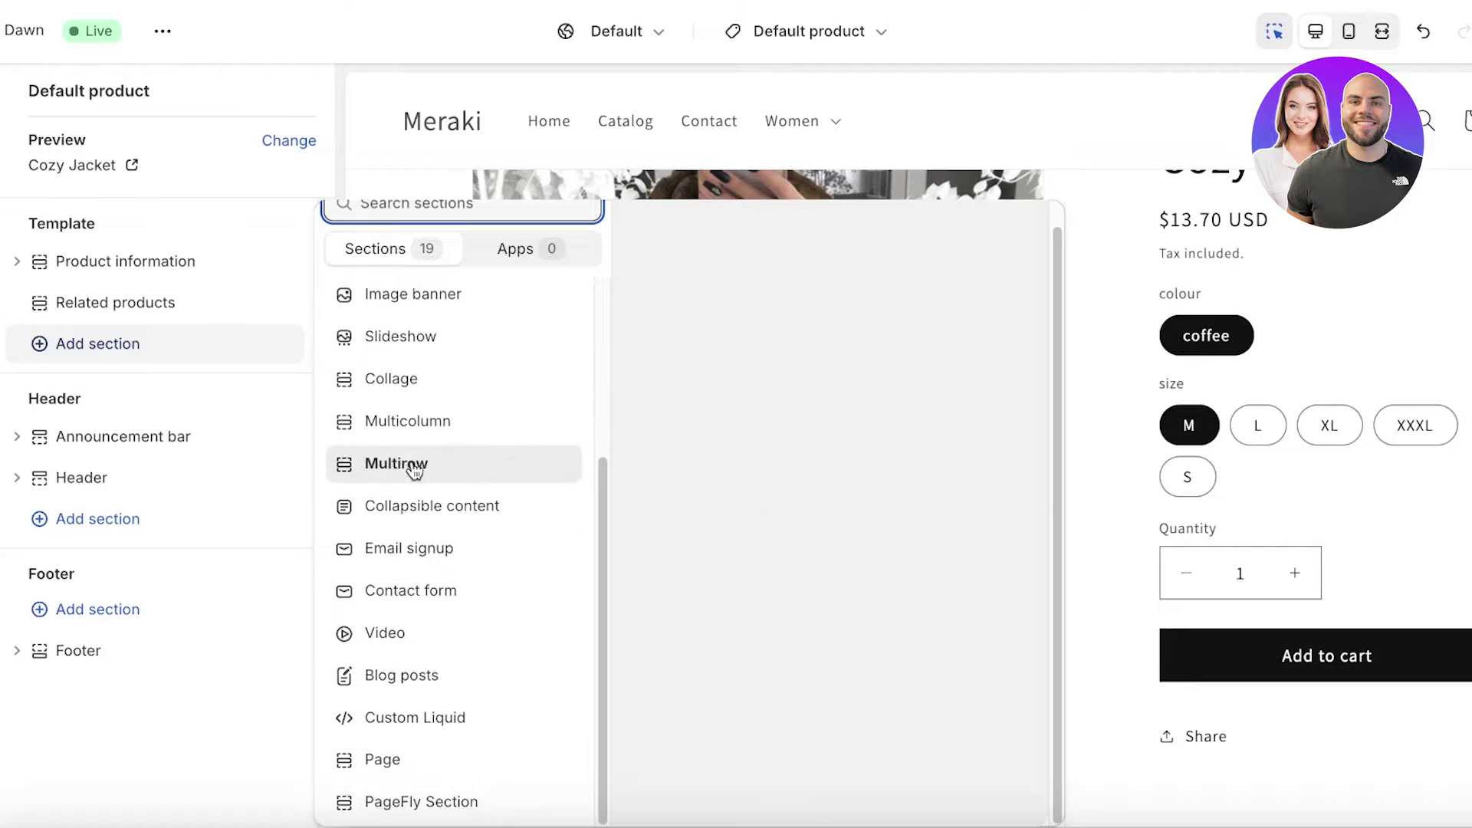
scroll(427, 537, up, 4)
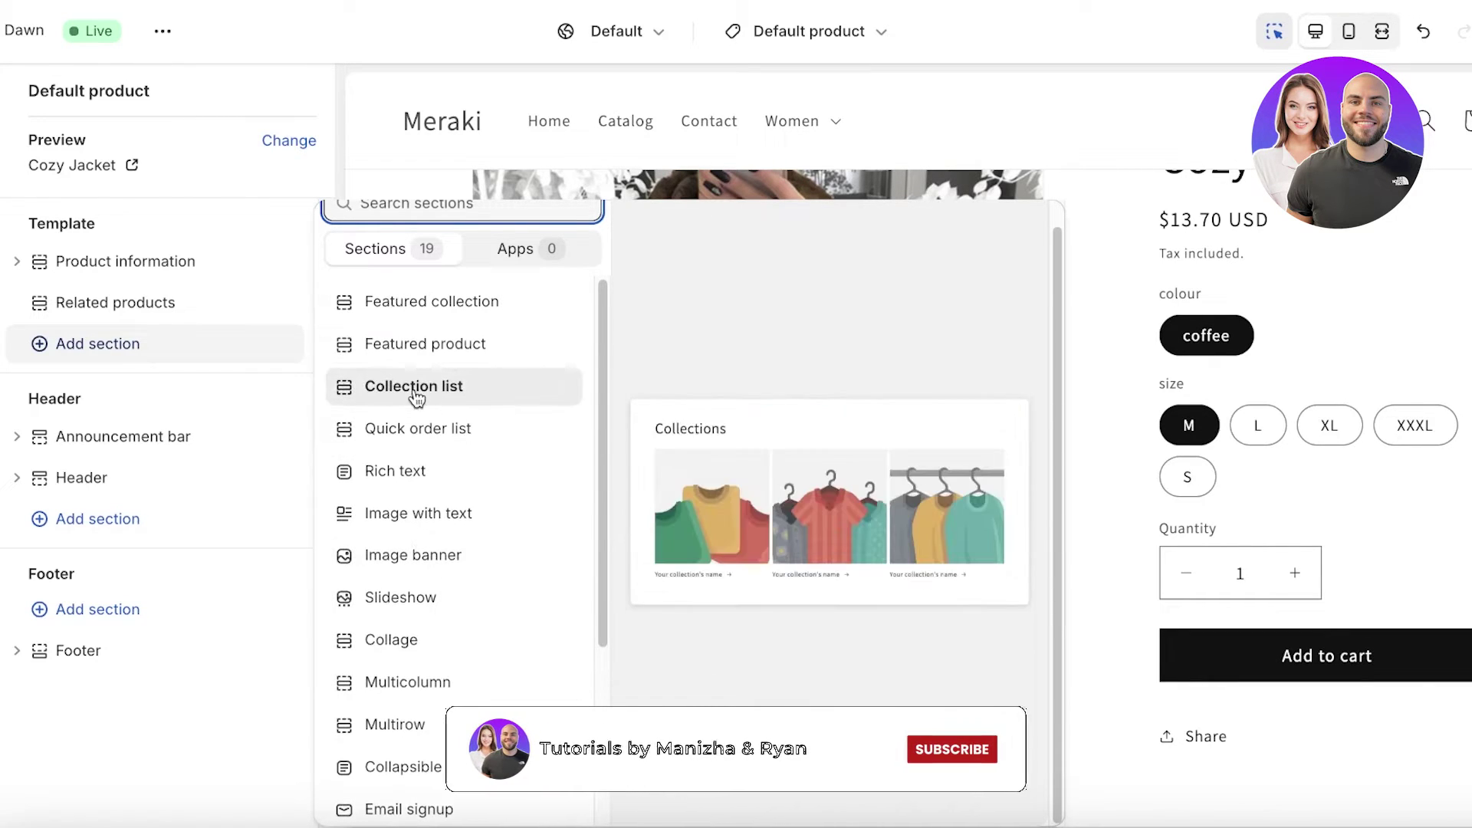
key(Escape)
Inspect the Variant picker, Buy buttons and Product information settings, and browse the blocks that can be inserted below the variant picker.
click(1304, 361)
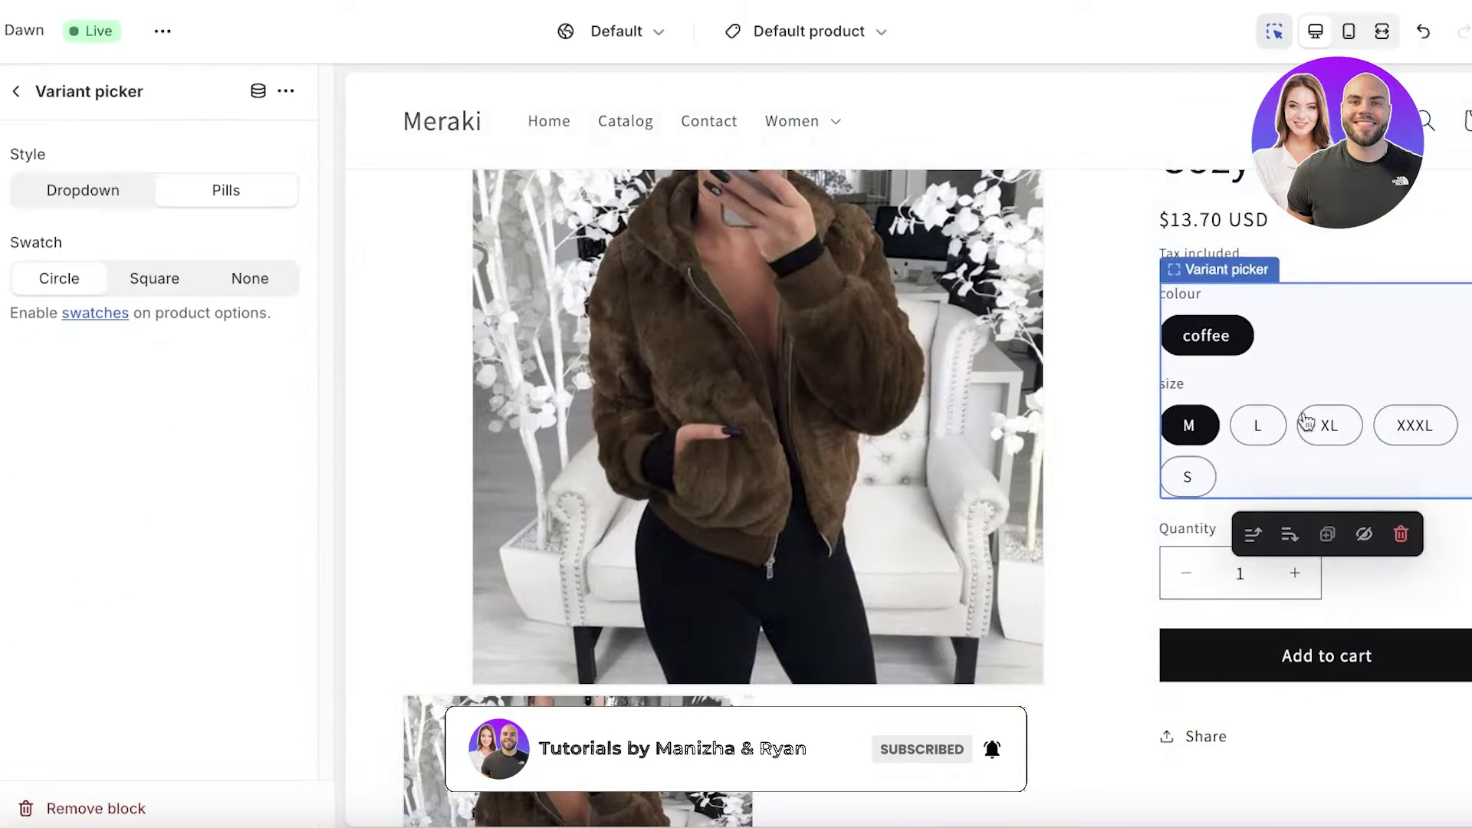
click(1373, 656)
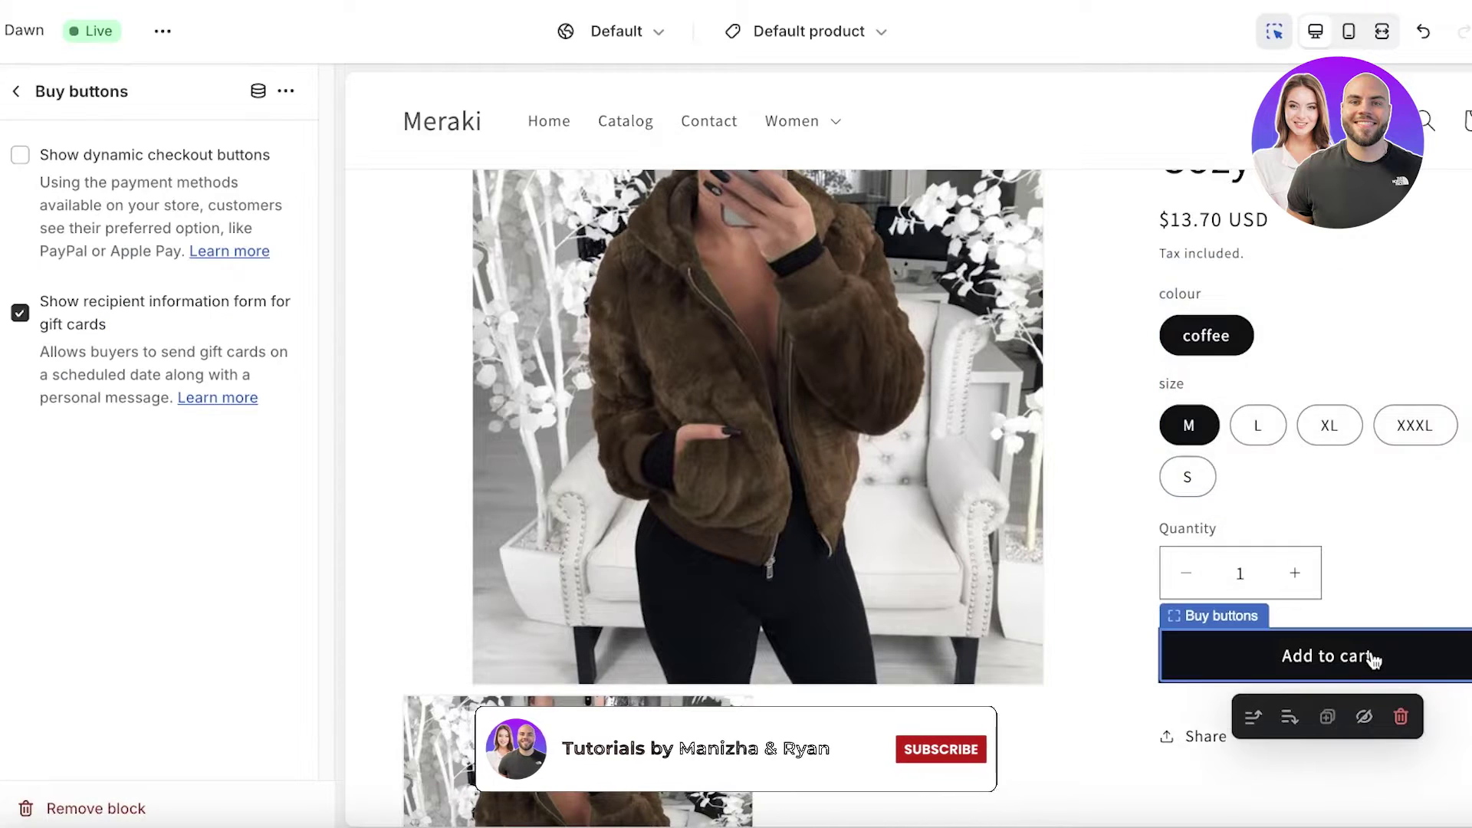
click(1343, 537)
click(1307, 487)
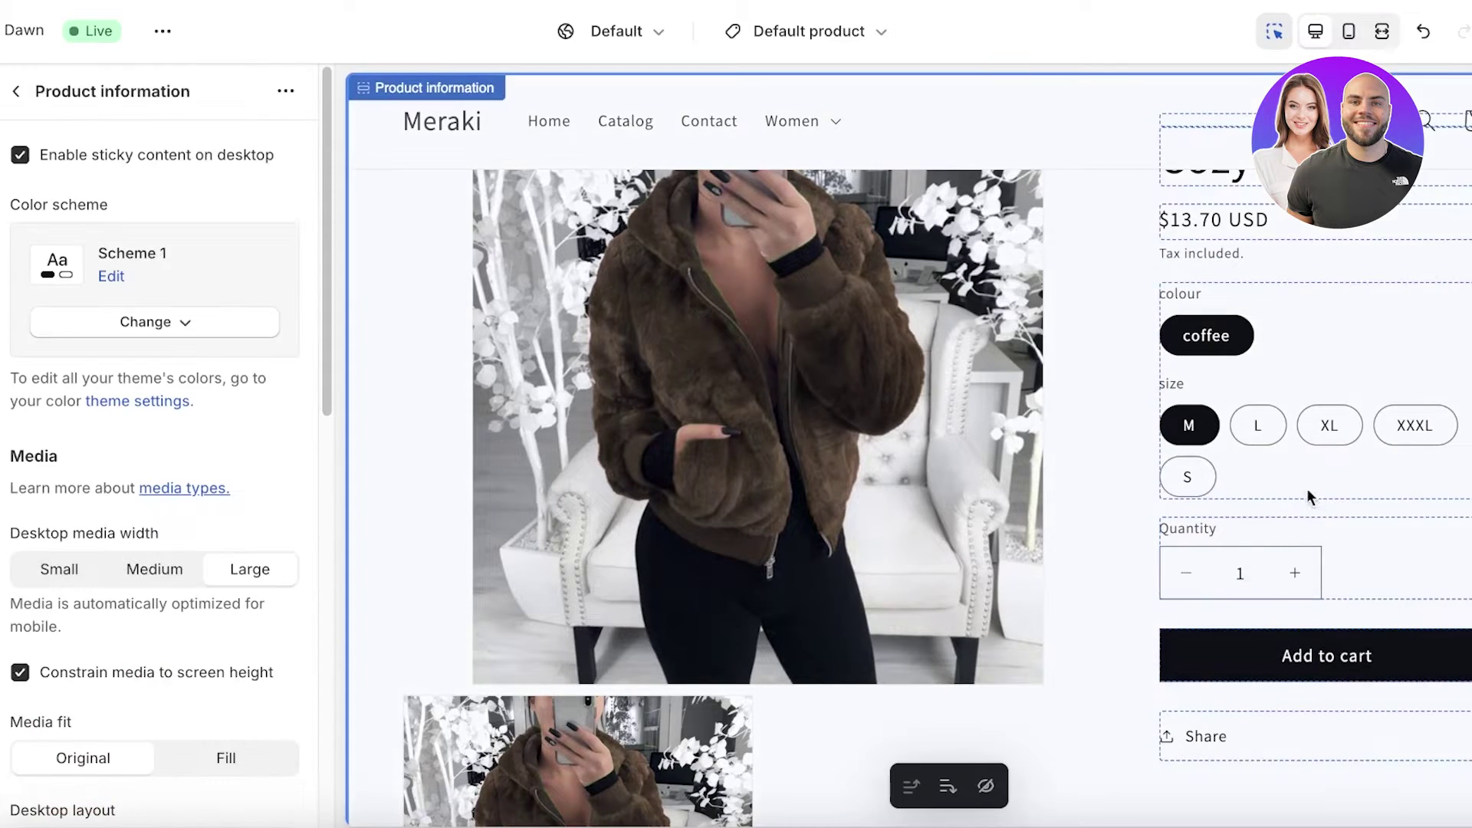
click(1320, 498)
scroll(1289, 737, down, 3)
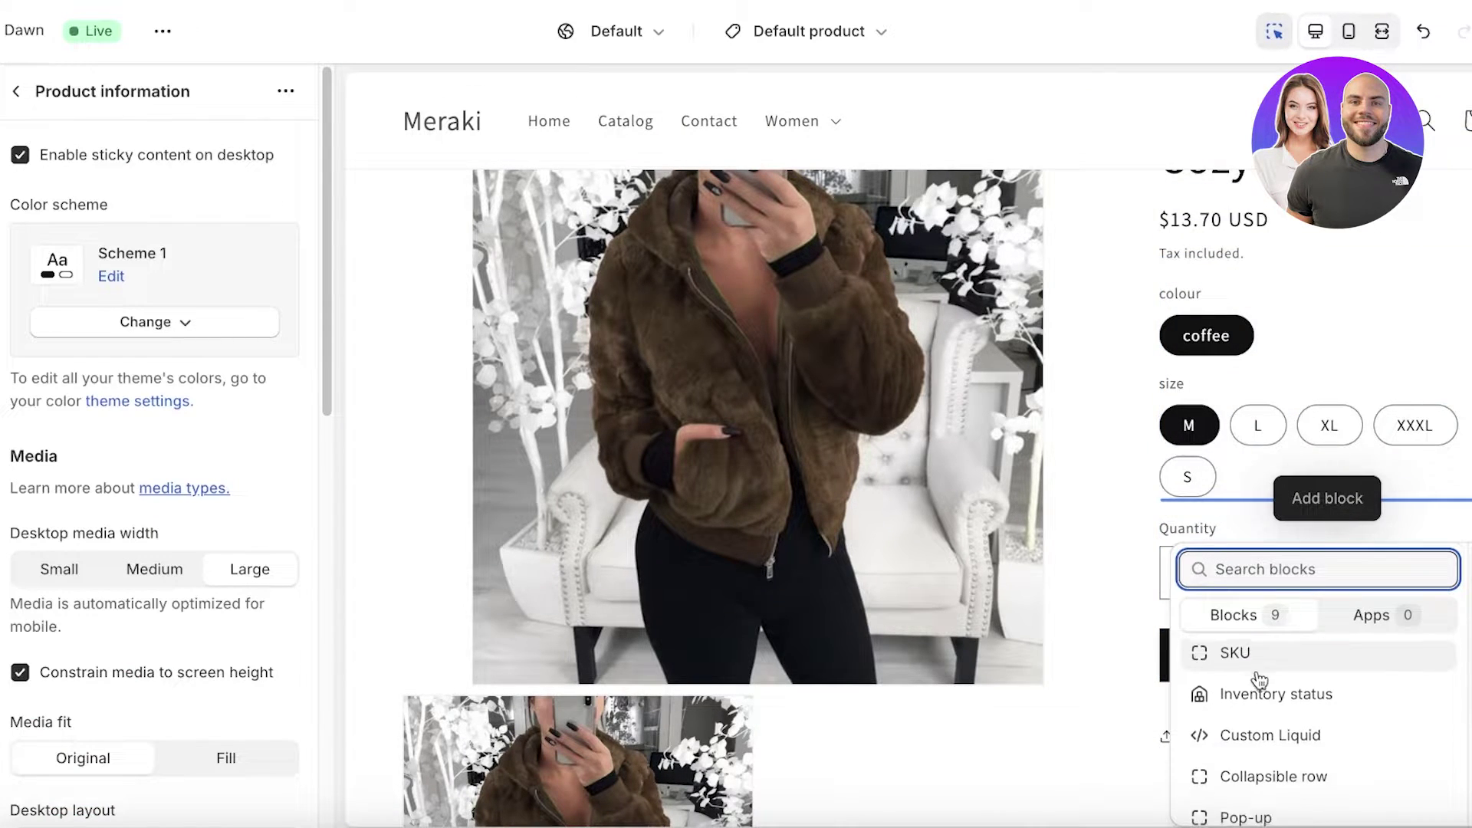
scroll(1267, 782, down, 2)
click(1273, 757)
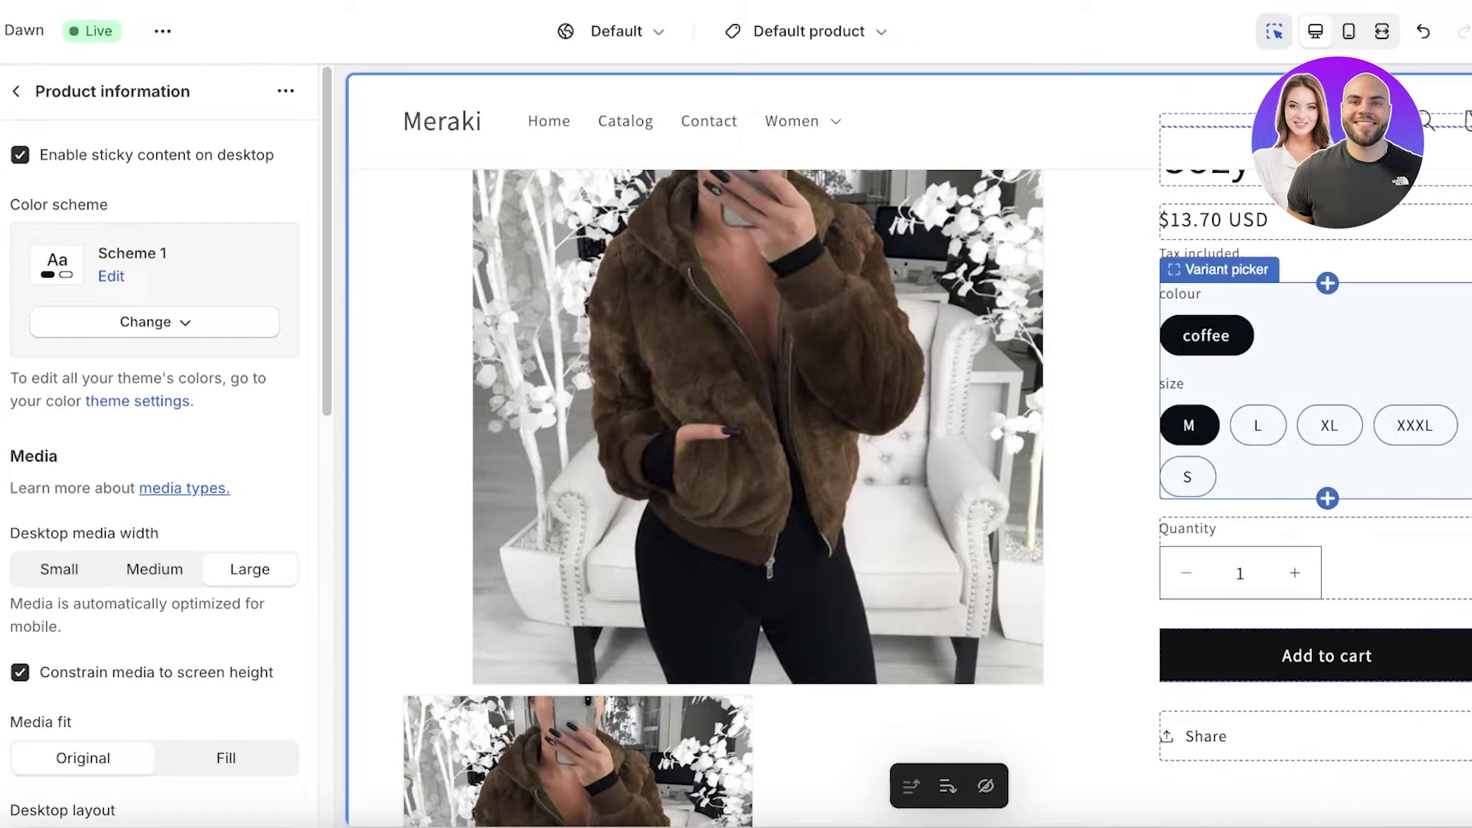
Save the template changes and leave the theme editor for the store admin.
key(super+s)
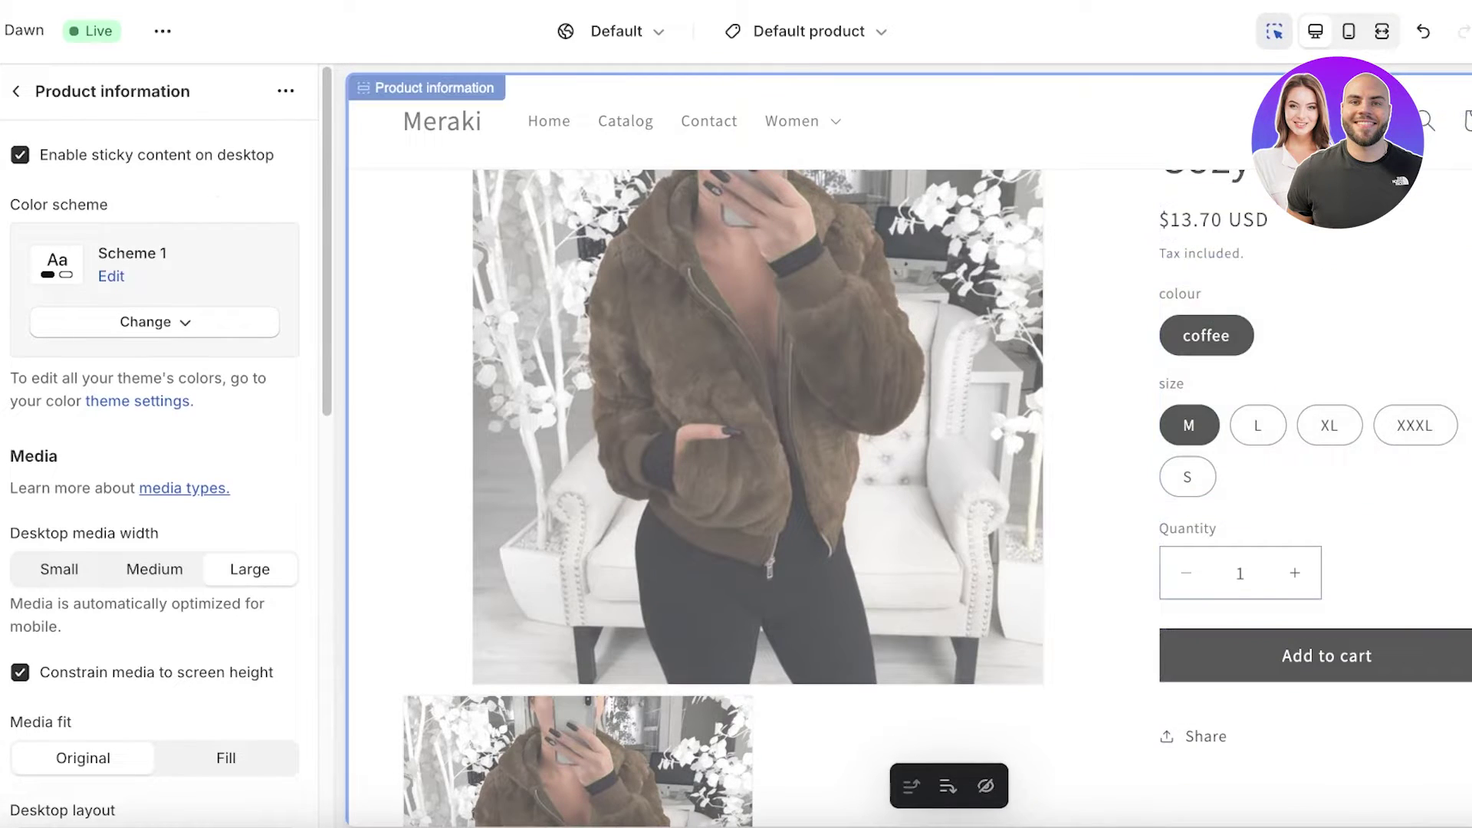
click(2, 30)
scroll(629, 578, down, 8)
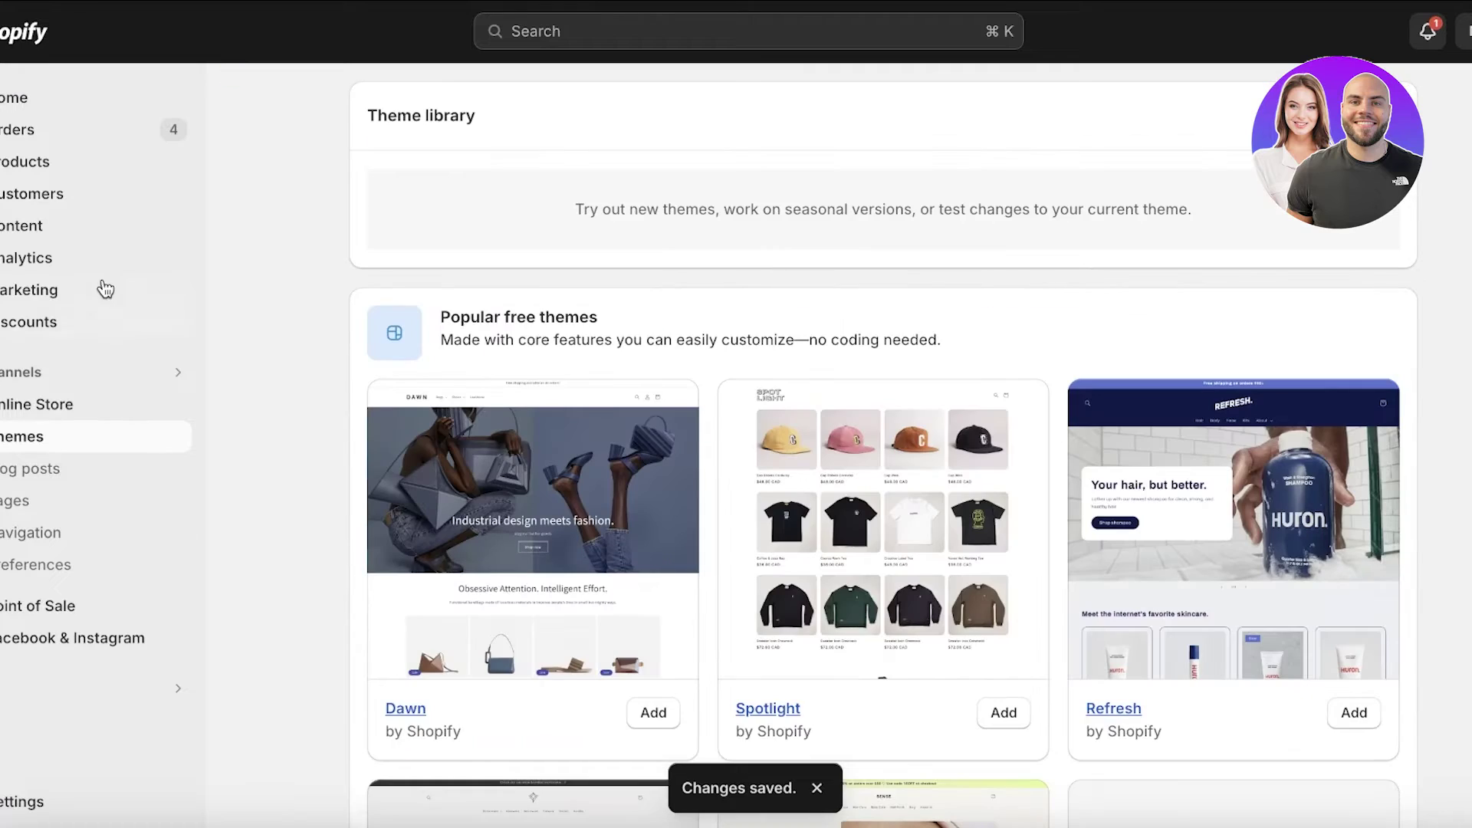
Open the Cozy Jacket product and start editing its Materials metafield.
click(20, 161)
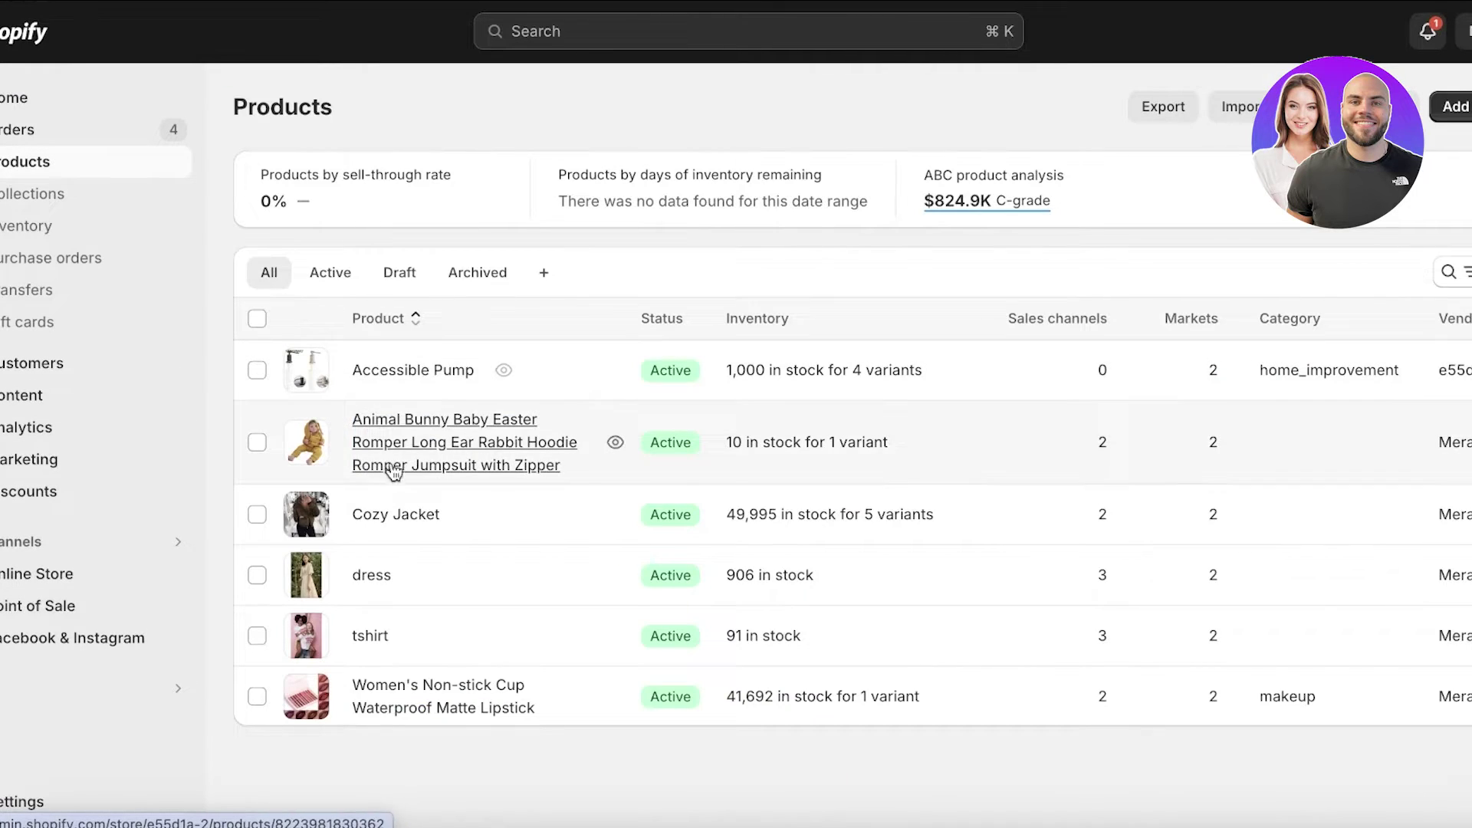
click(398, 515)
scroll(491, 566, down, 10)
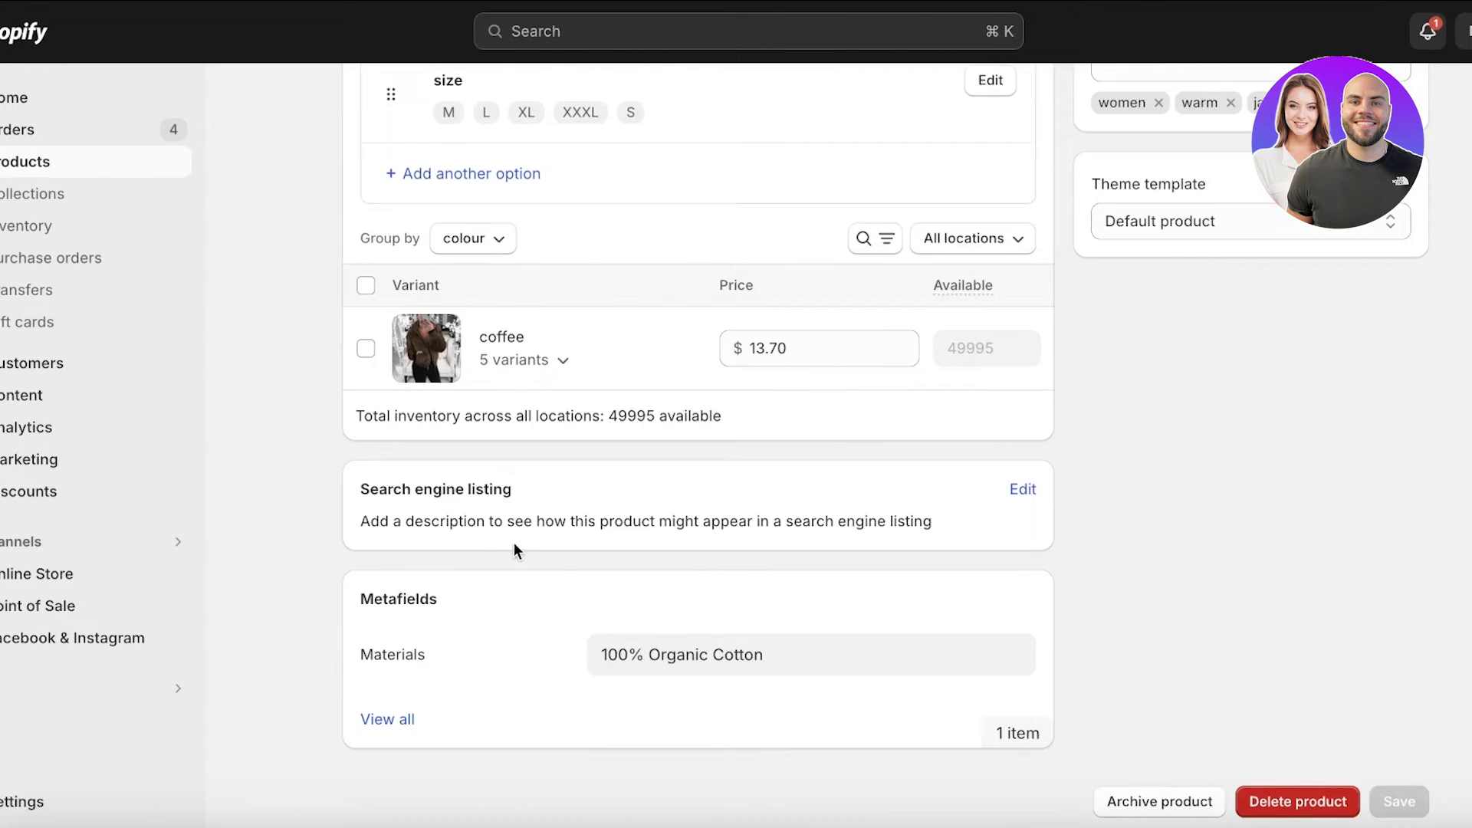
click(756, 652)
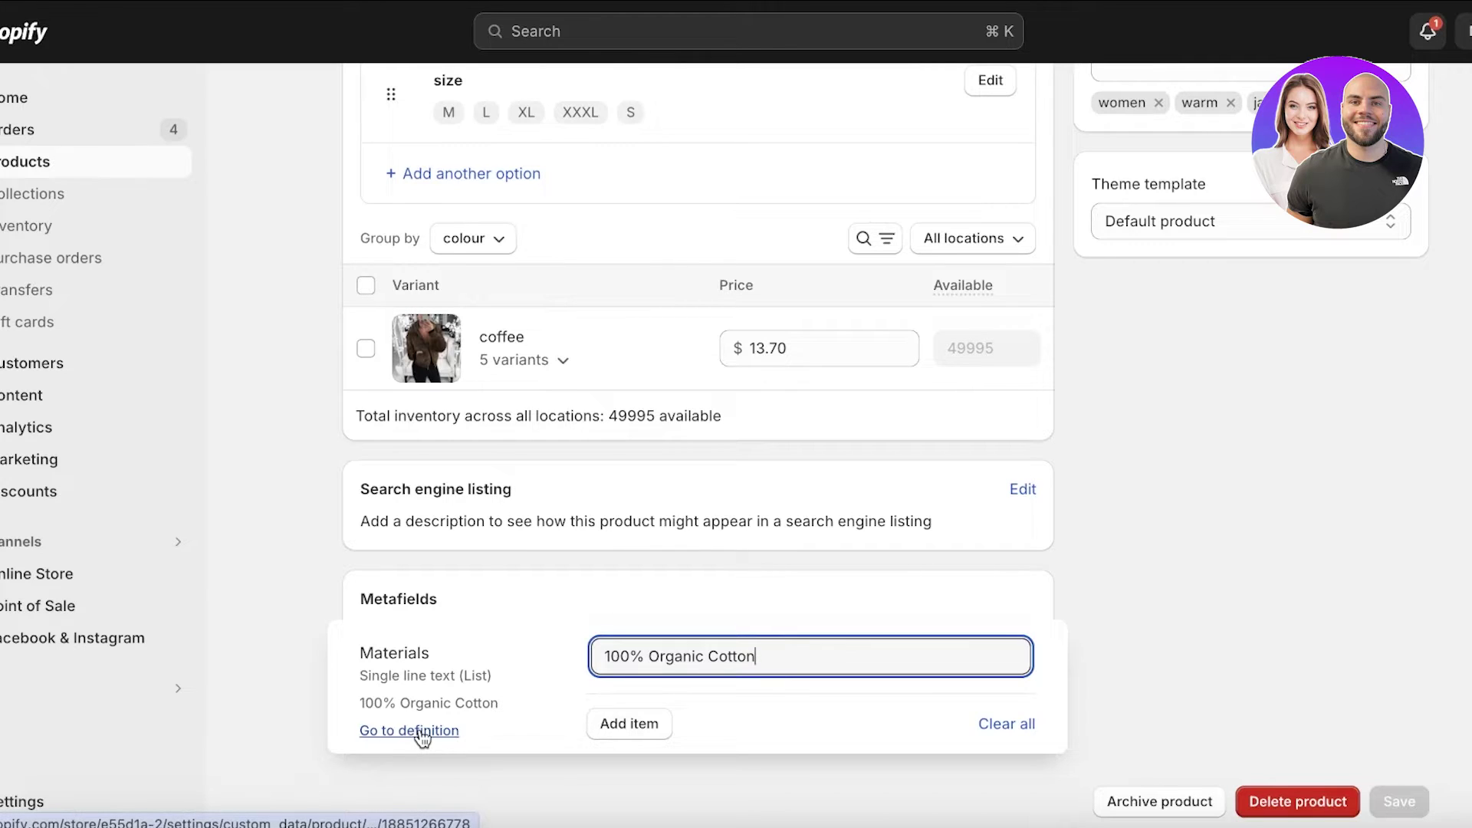
Add "100% Nature Derived" as a second item in the Materials metafield and save the product.
click(614, 724)
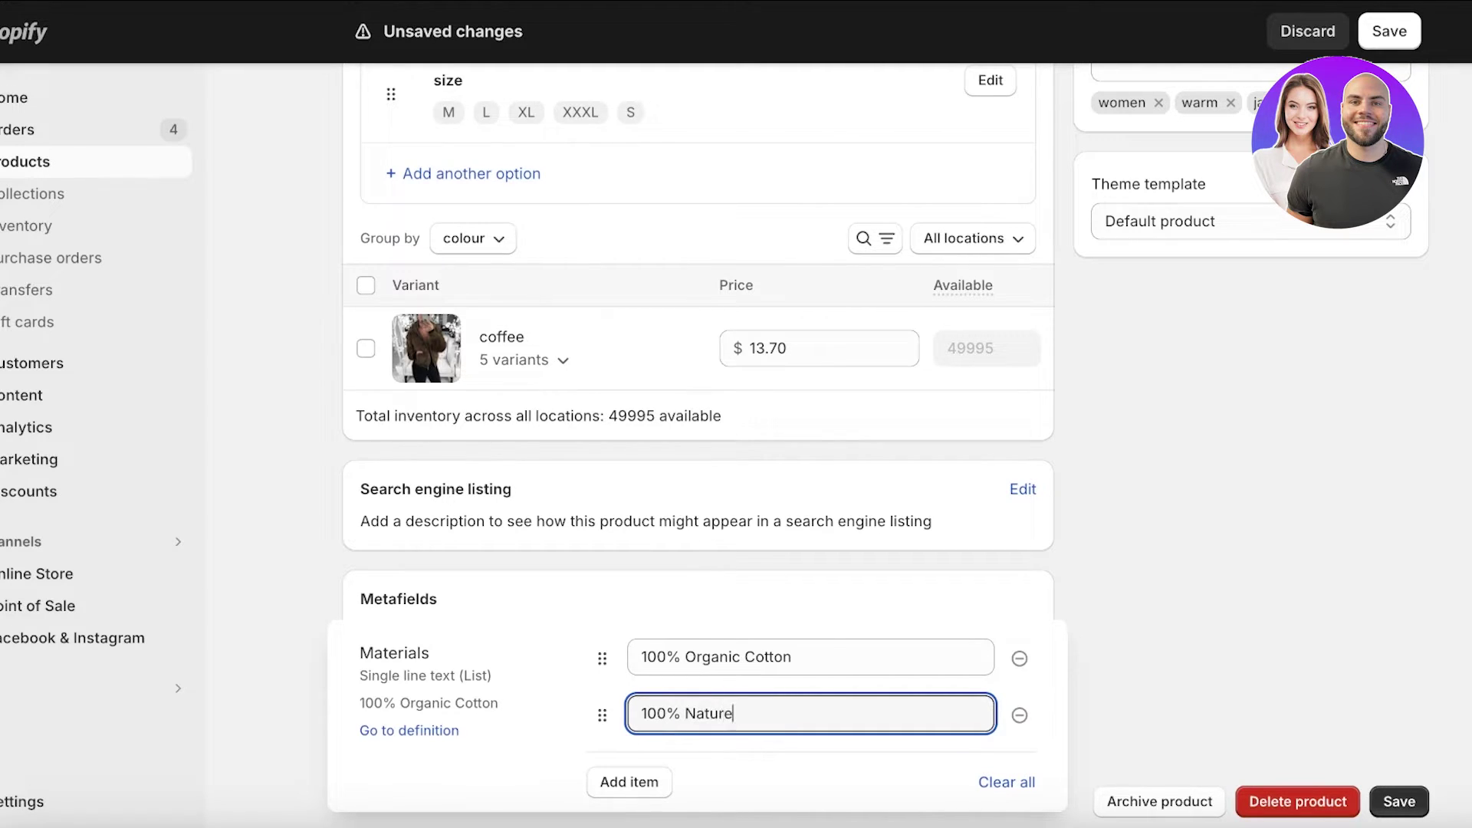
text(100% Nature Derived)
key(Return)
click(1020, 773)
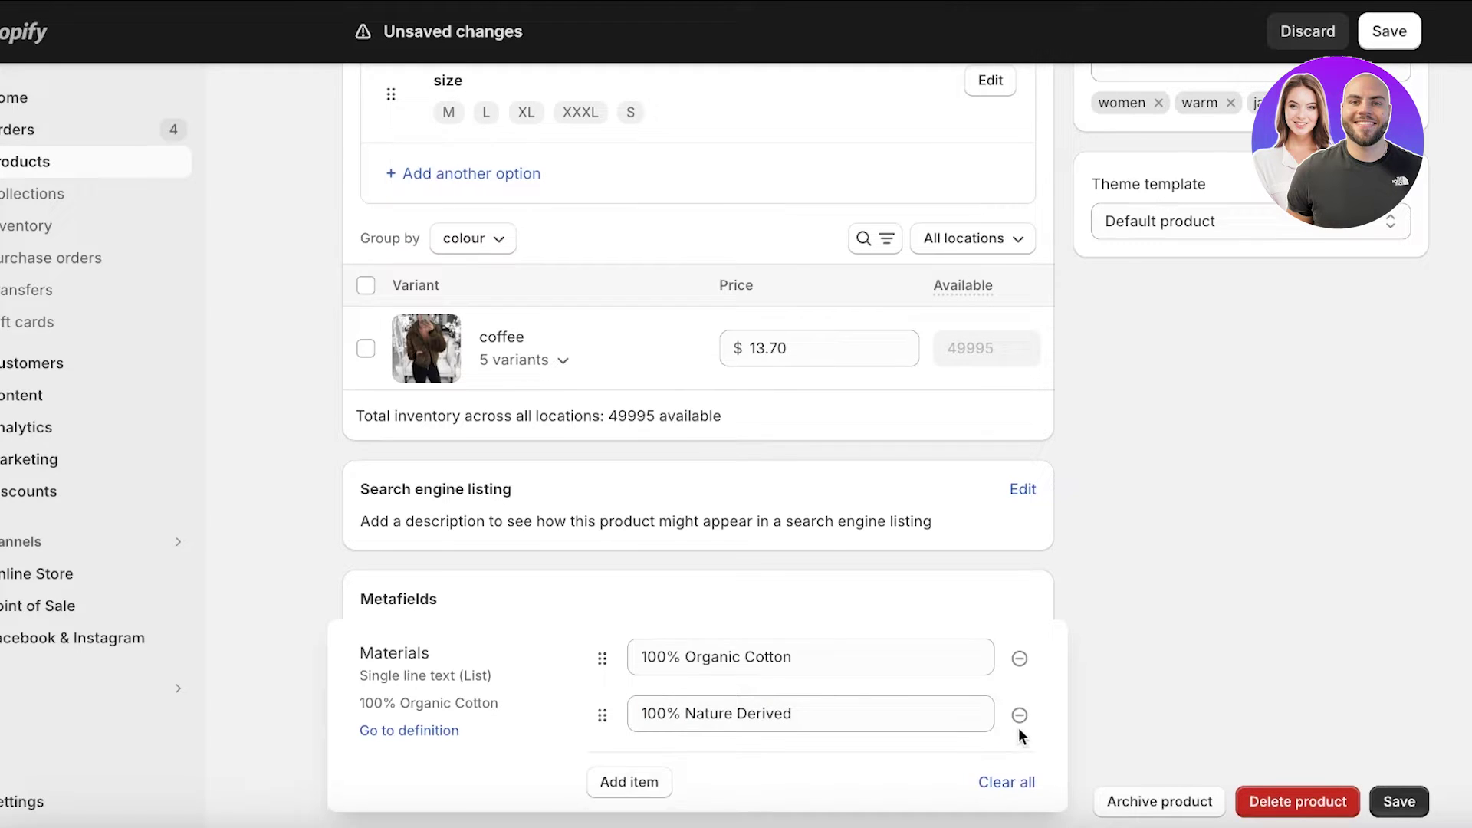
key(ctrl+s)
Open the definition of the Materials metafield and review its validations, storefront access and feature options.
click(954, 645)
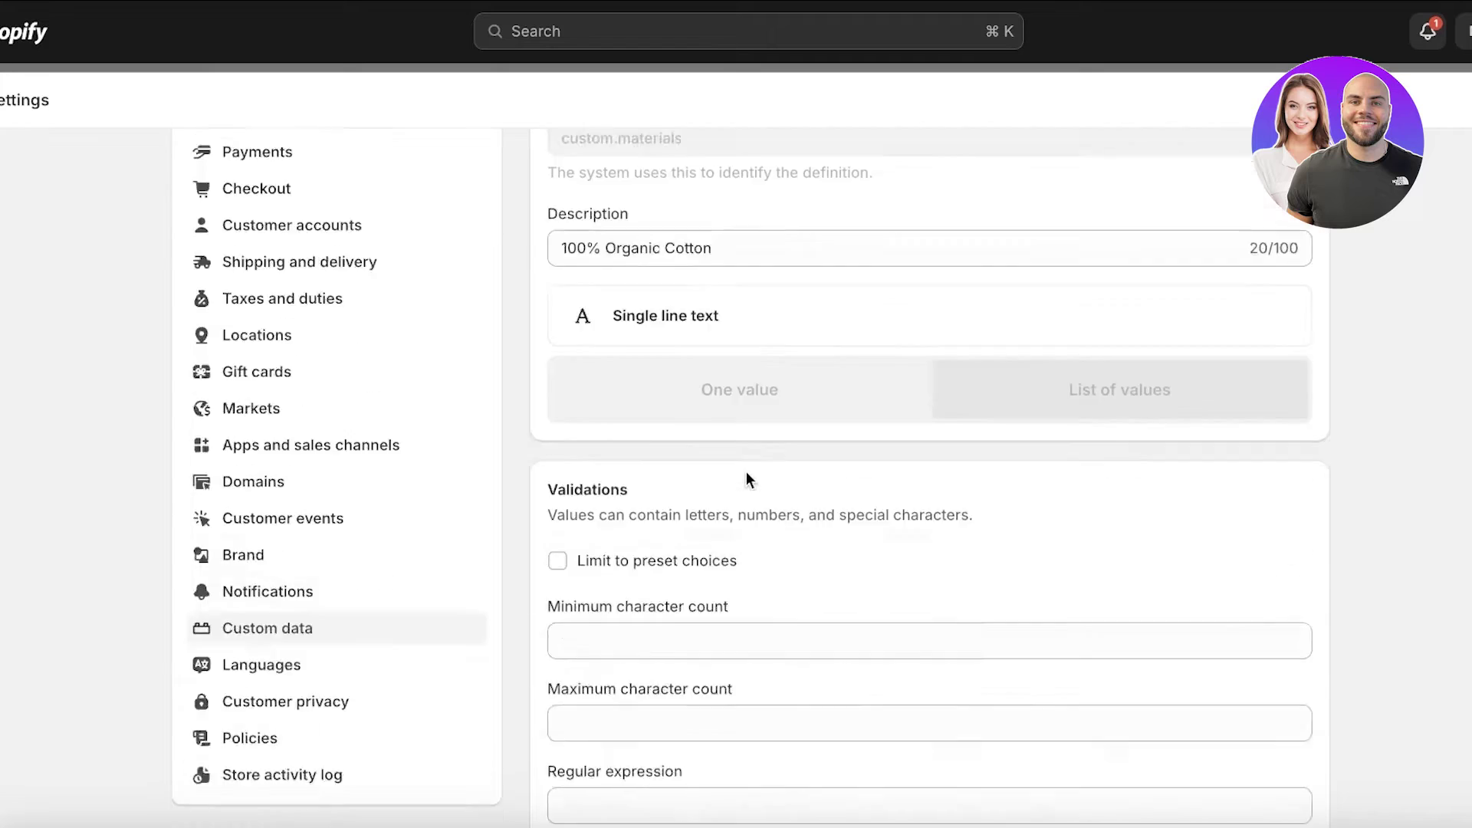
scroll(747, 474, down, 8)
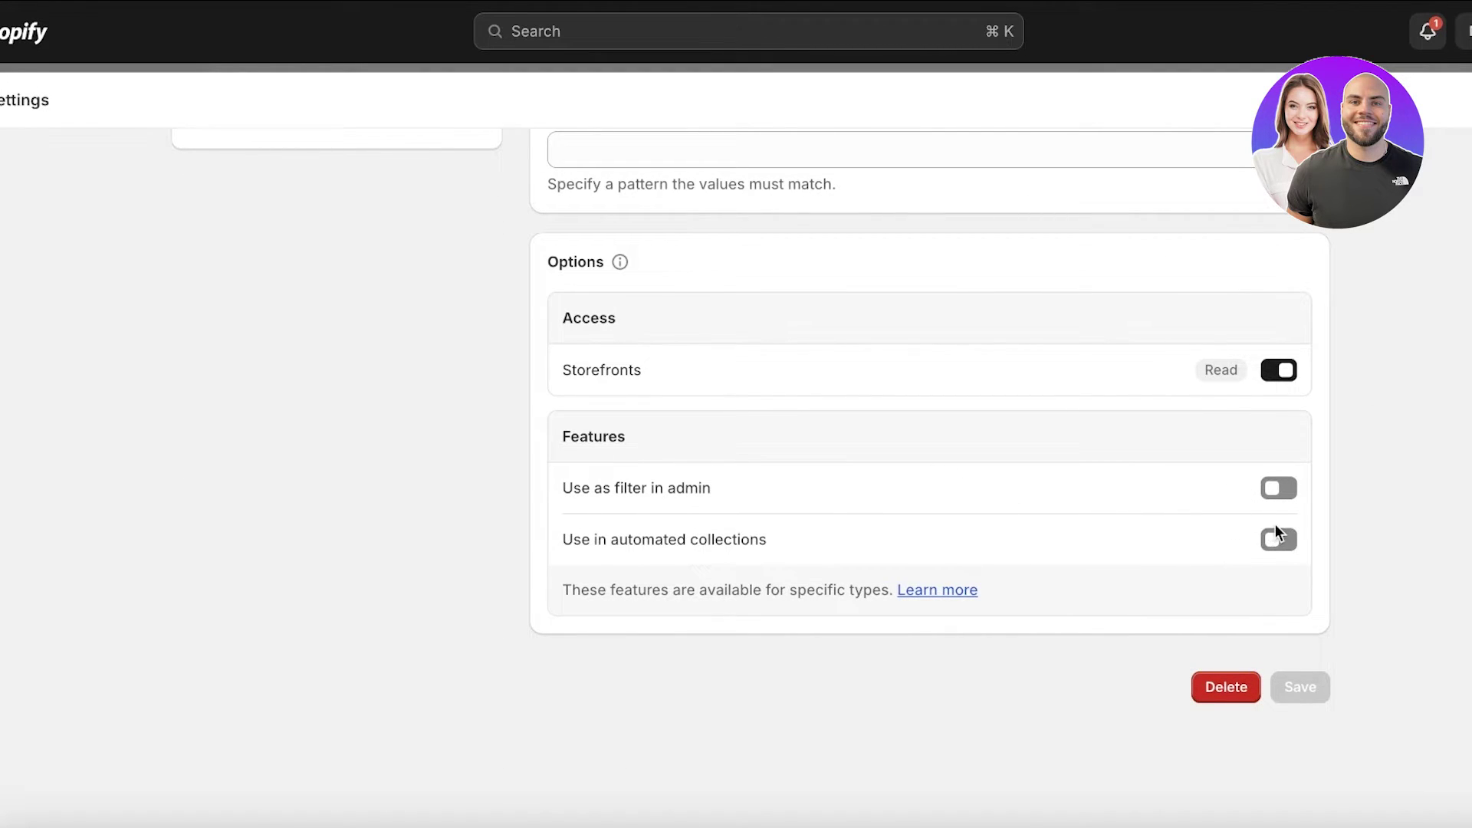
scroll(1280, 548, up, 3)
scroll(1291, 559, down, 3)
scroll(913, 565, up, 7)
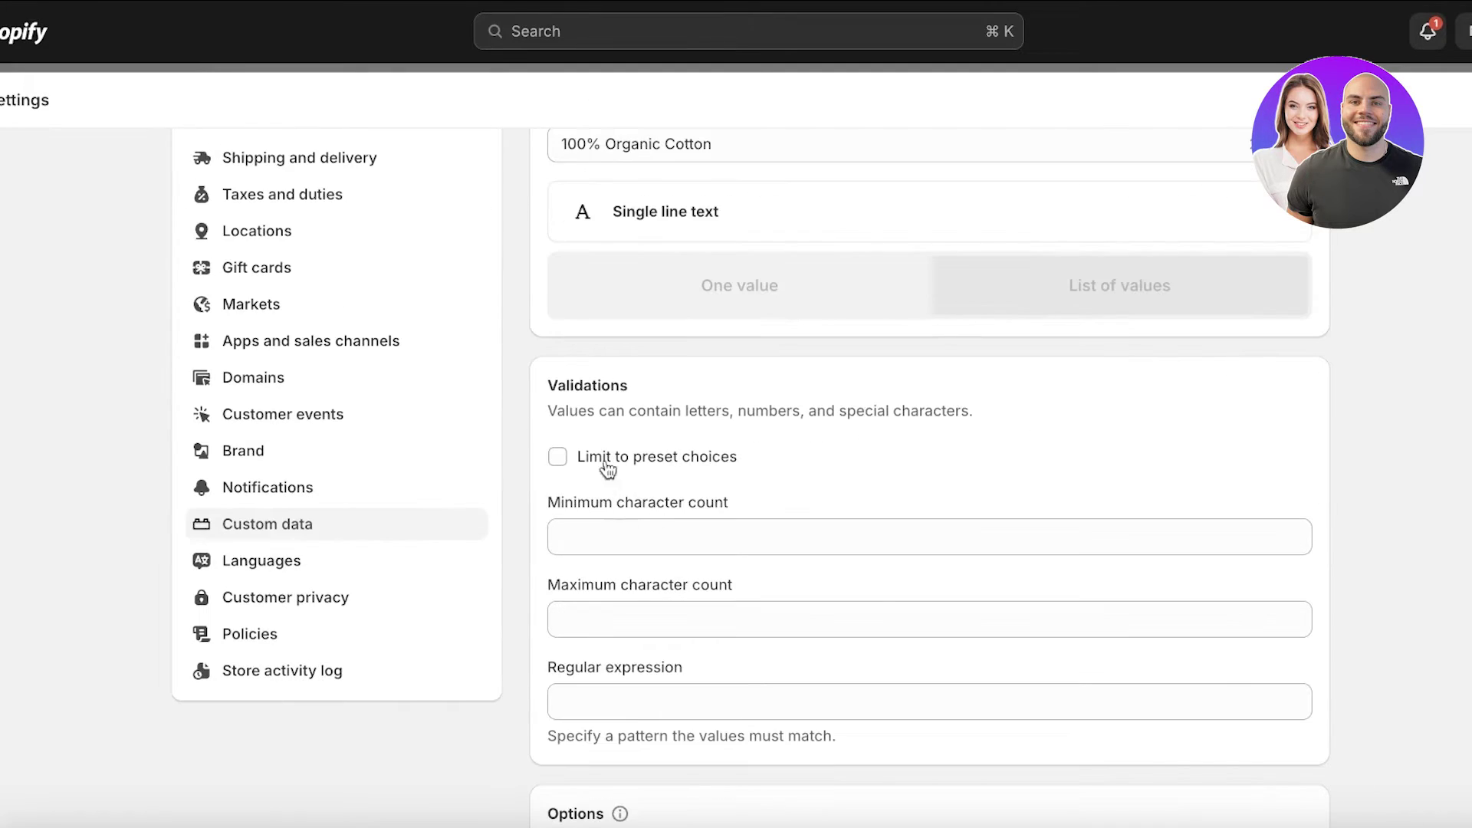
click(559, 460)
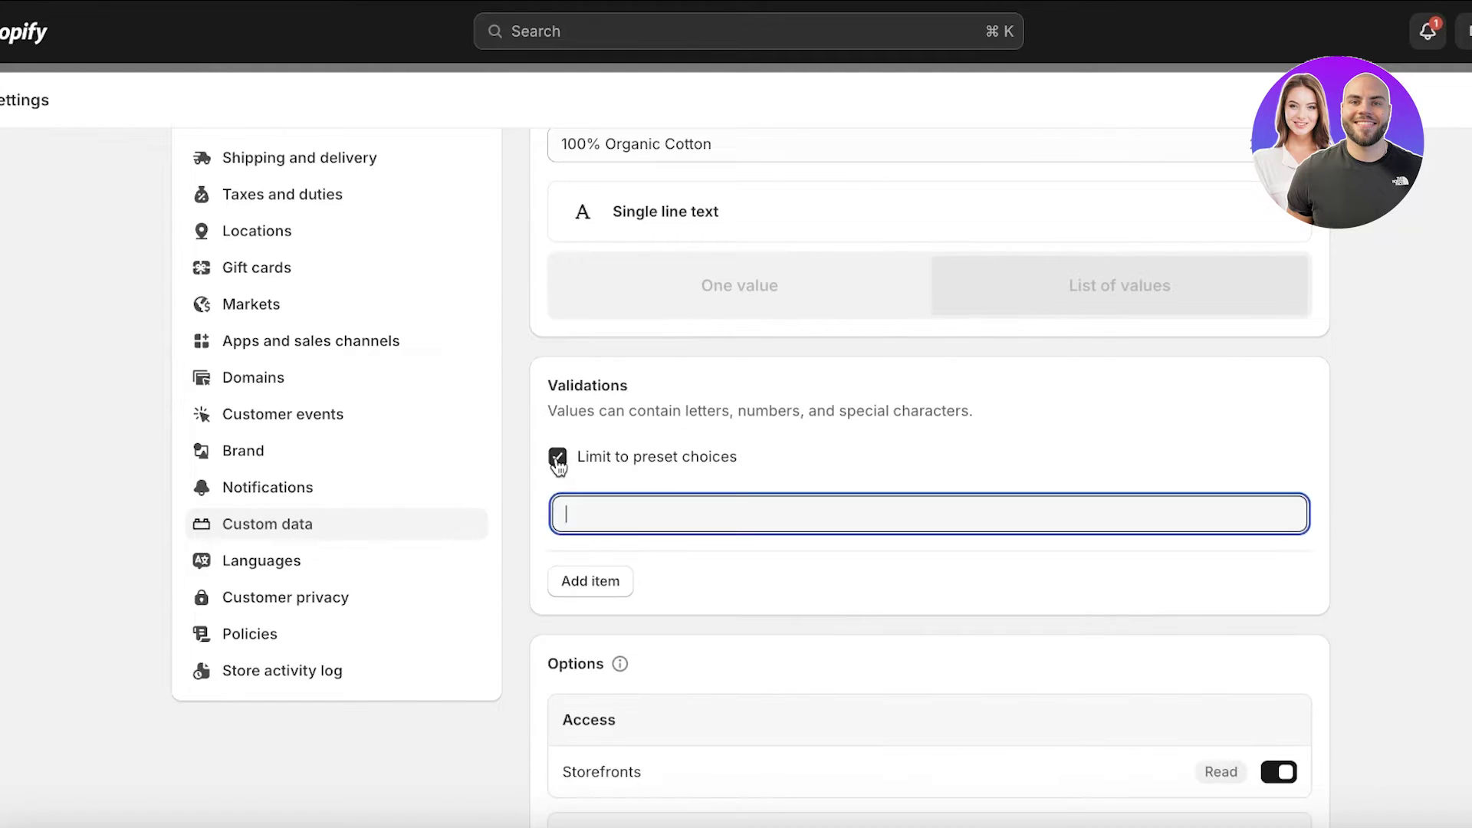
click(558, 459)
click(553, 525)
Change the Materials definition's description to "Material or Composition" and save the definition.
scroll(619, 683, up, 5)
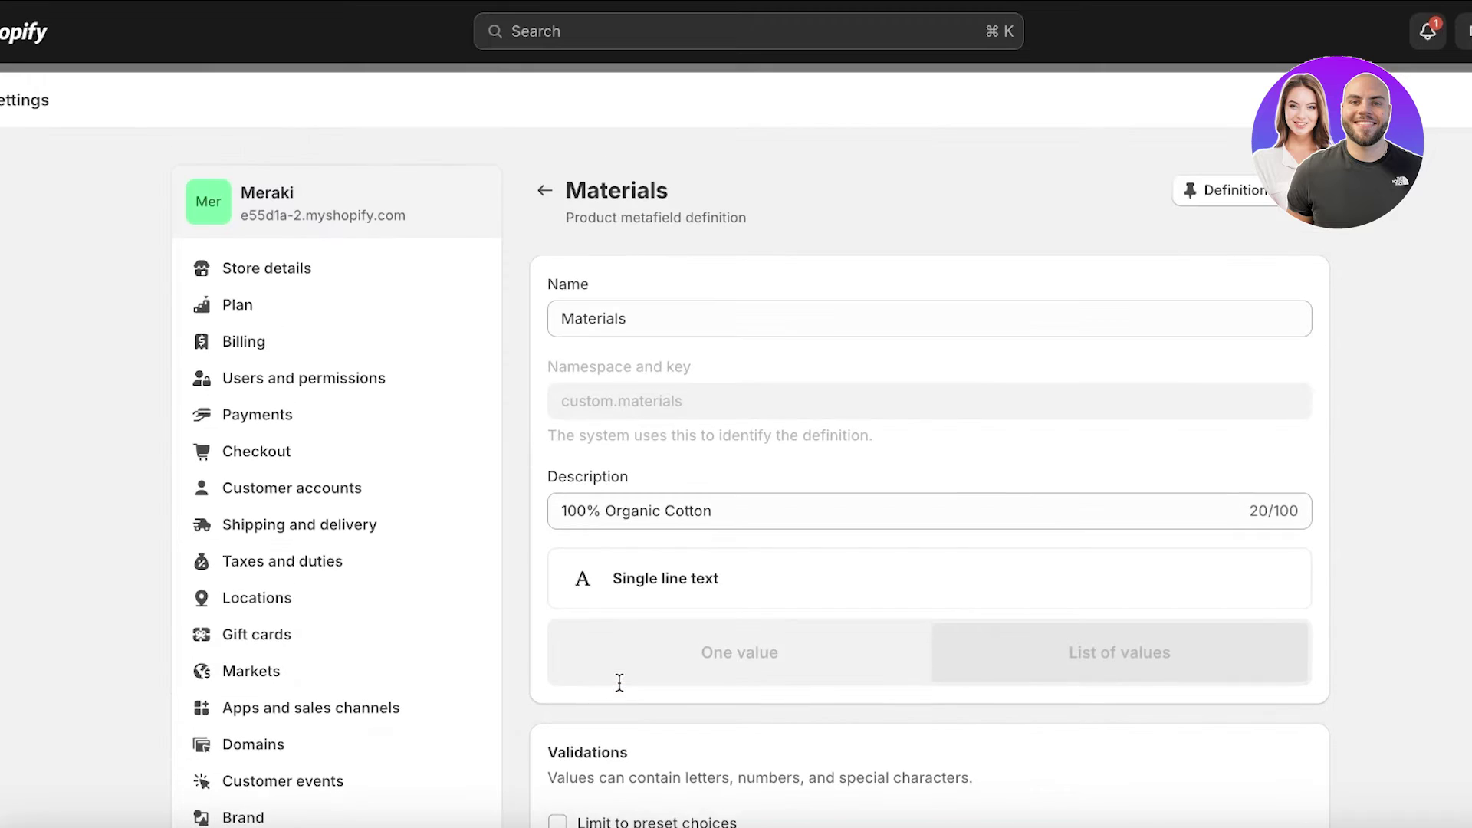
click(650, 506)
triple_click(650, 502)
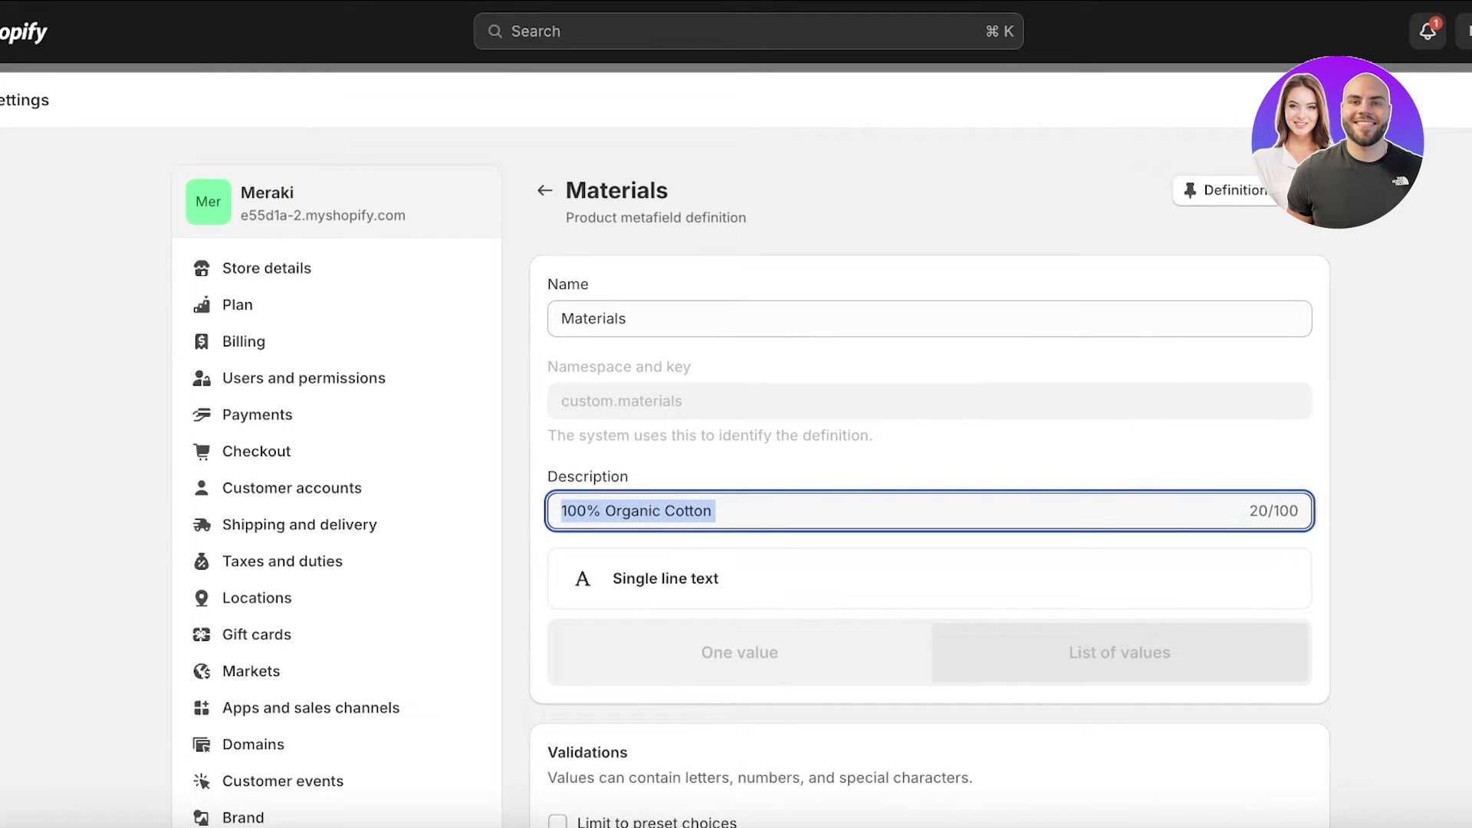
key(BackSpace)
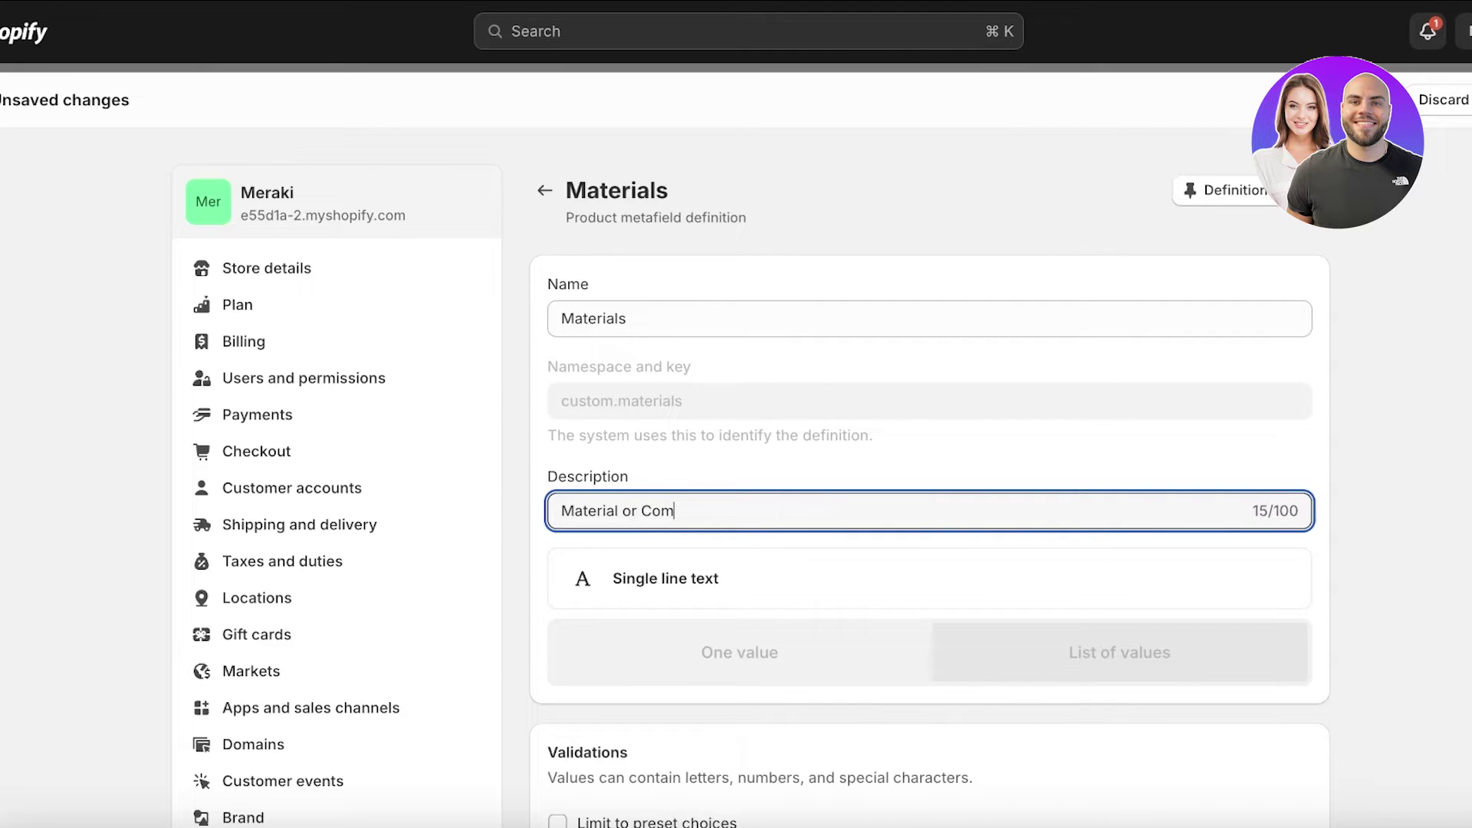
text(Material or Composition)
key(super+s)
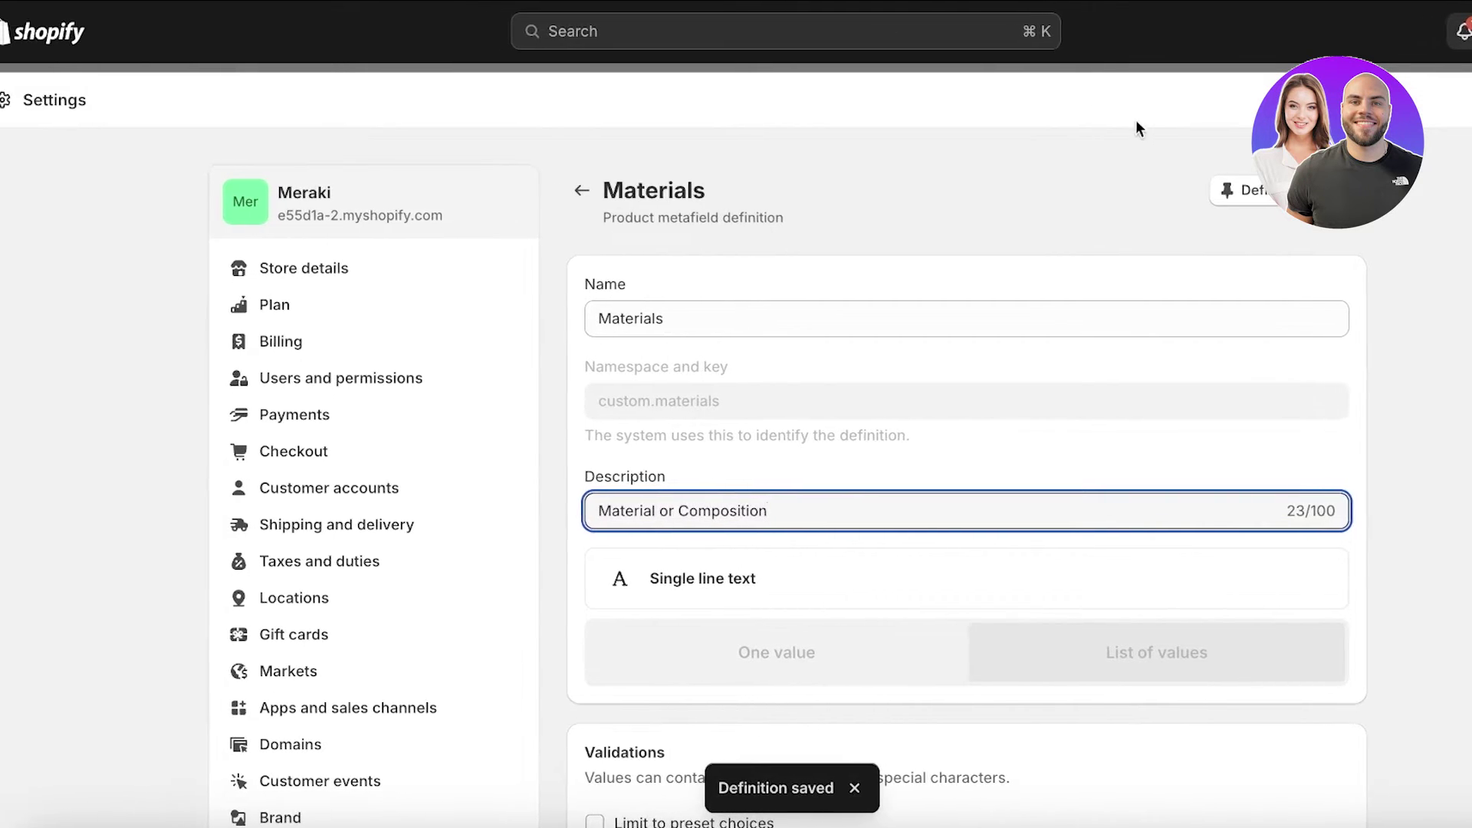
Close the settings and go to the store's product list.
key(Escape)
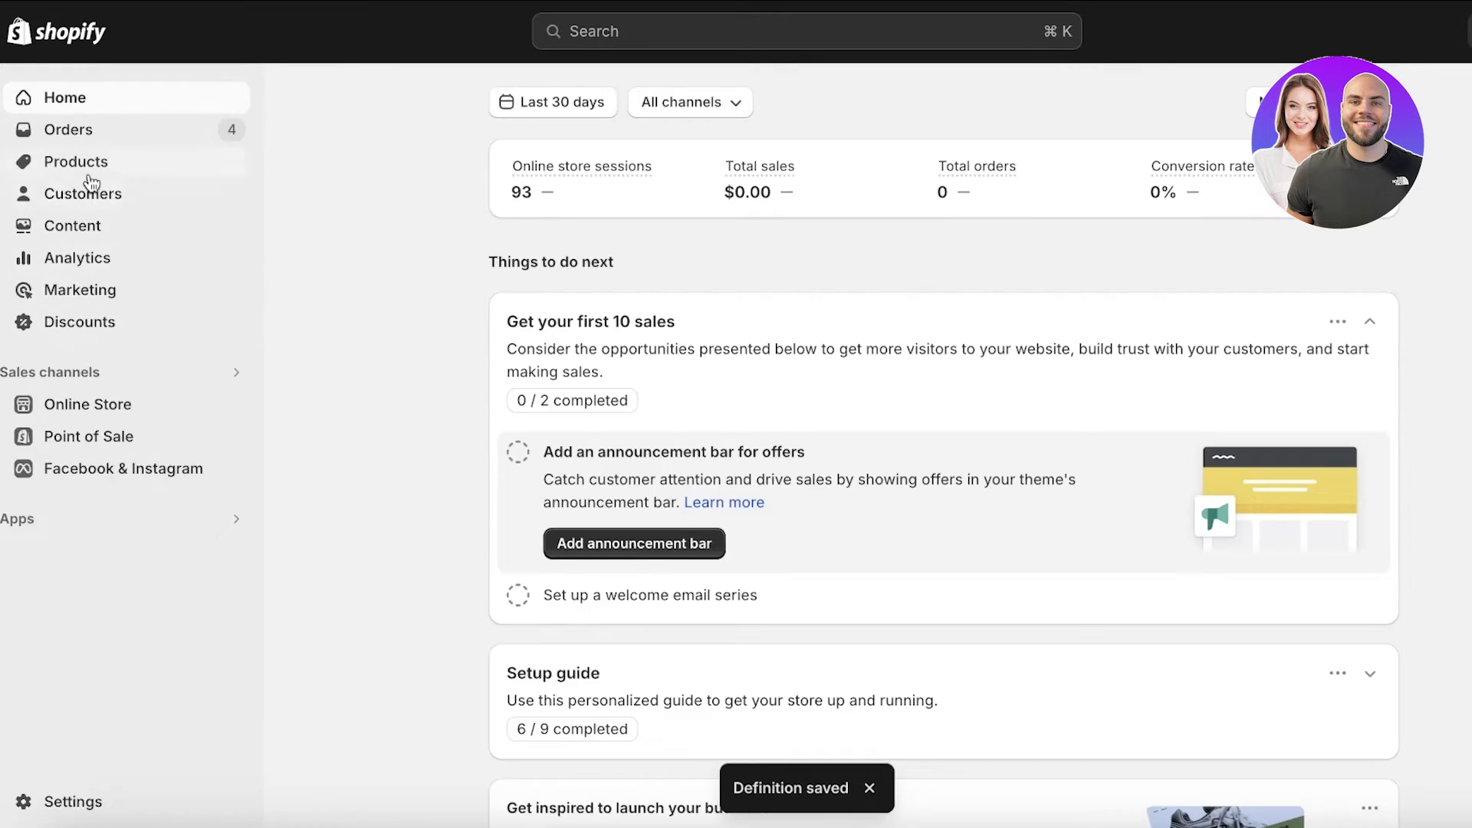
click(65, 416)
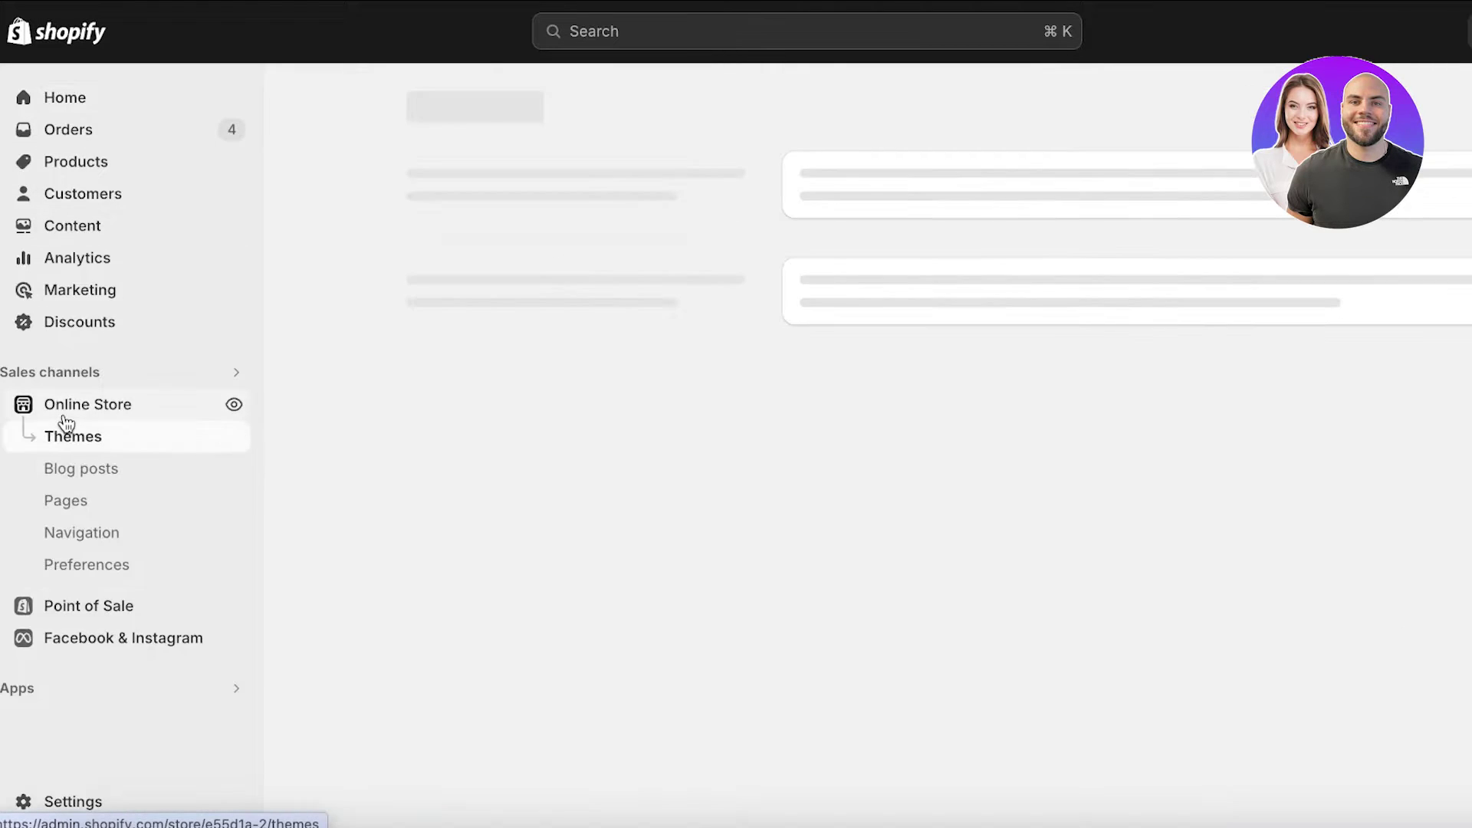
click(54, 161)
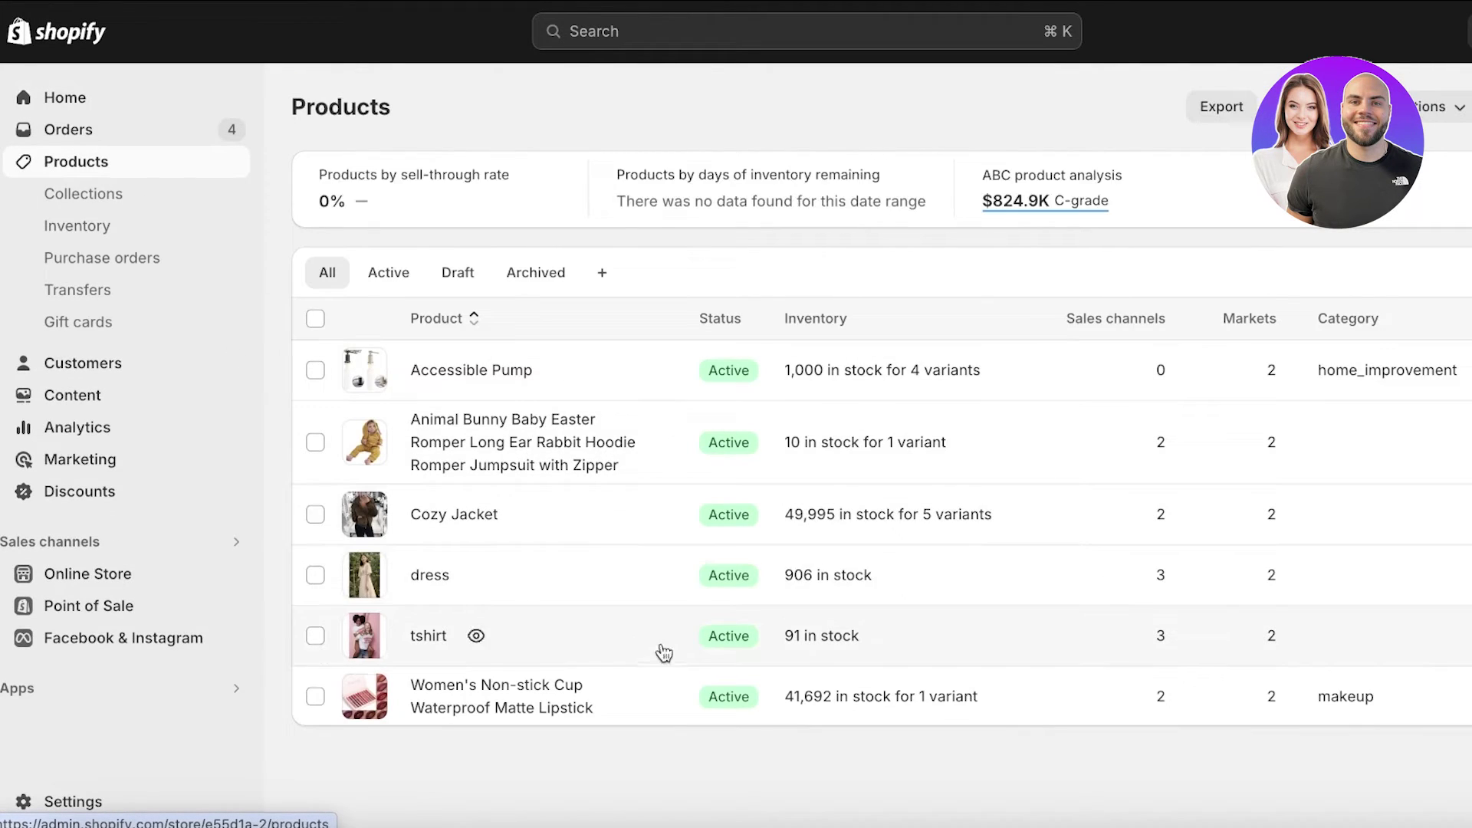
View the Cozy Jacket's page in the online store and examine how its product details are presented.
click(522, 515)
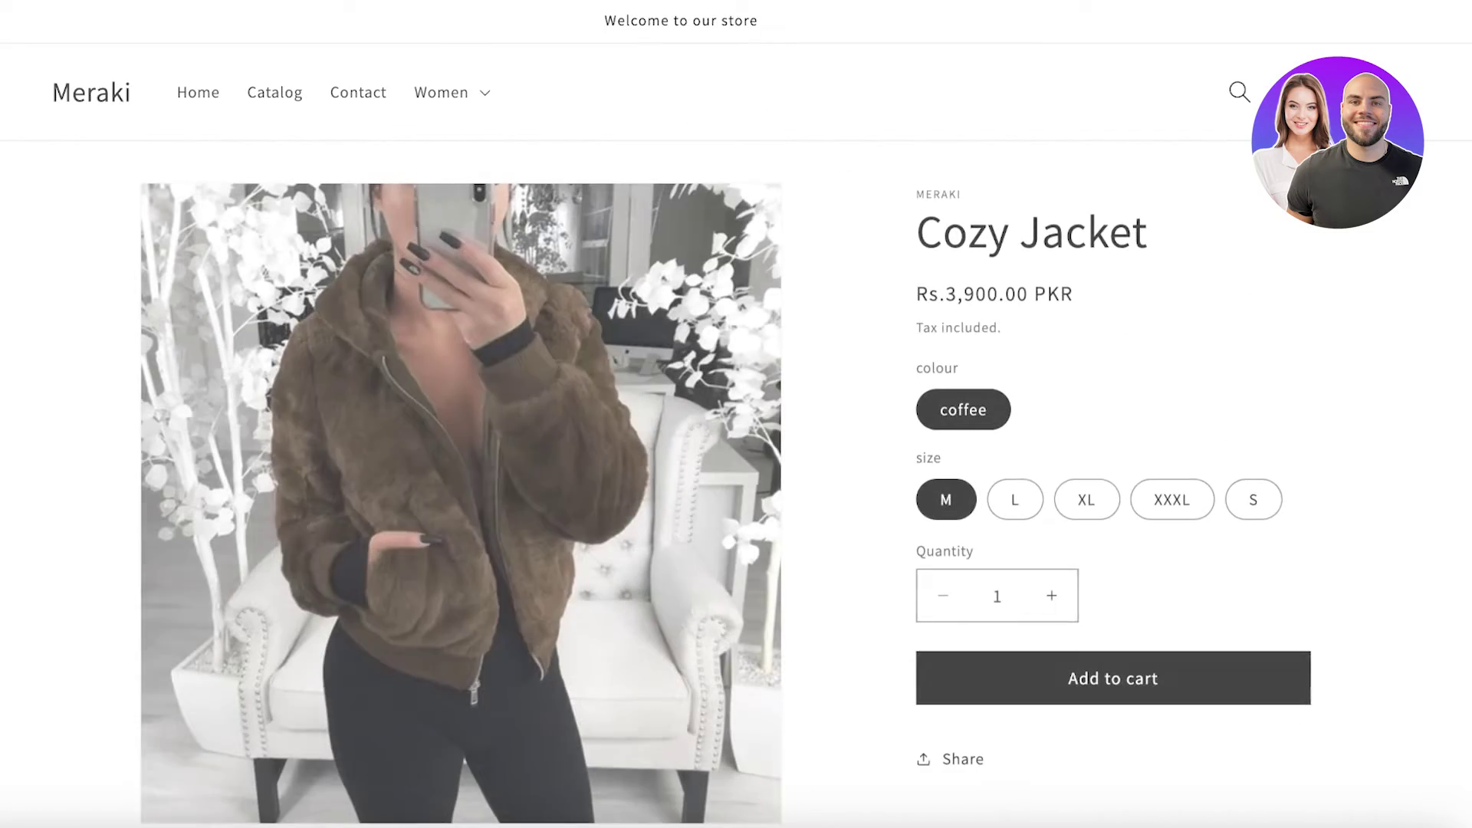
scroll(530, 171, down, 8)
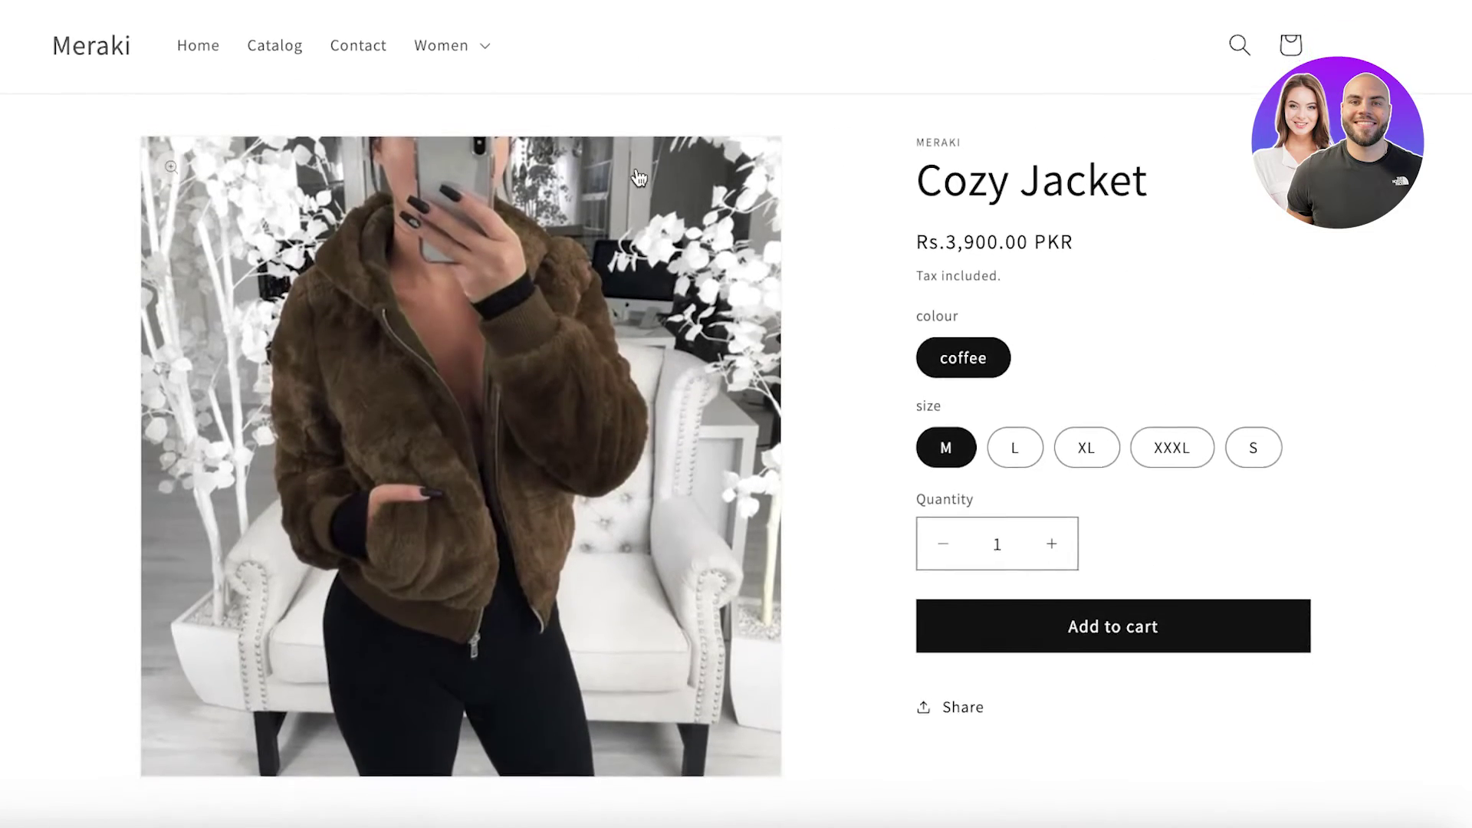
scroll(523, 188, up, 8)
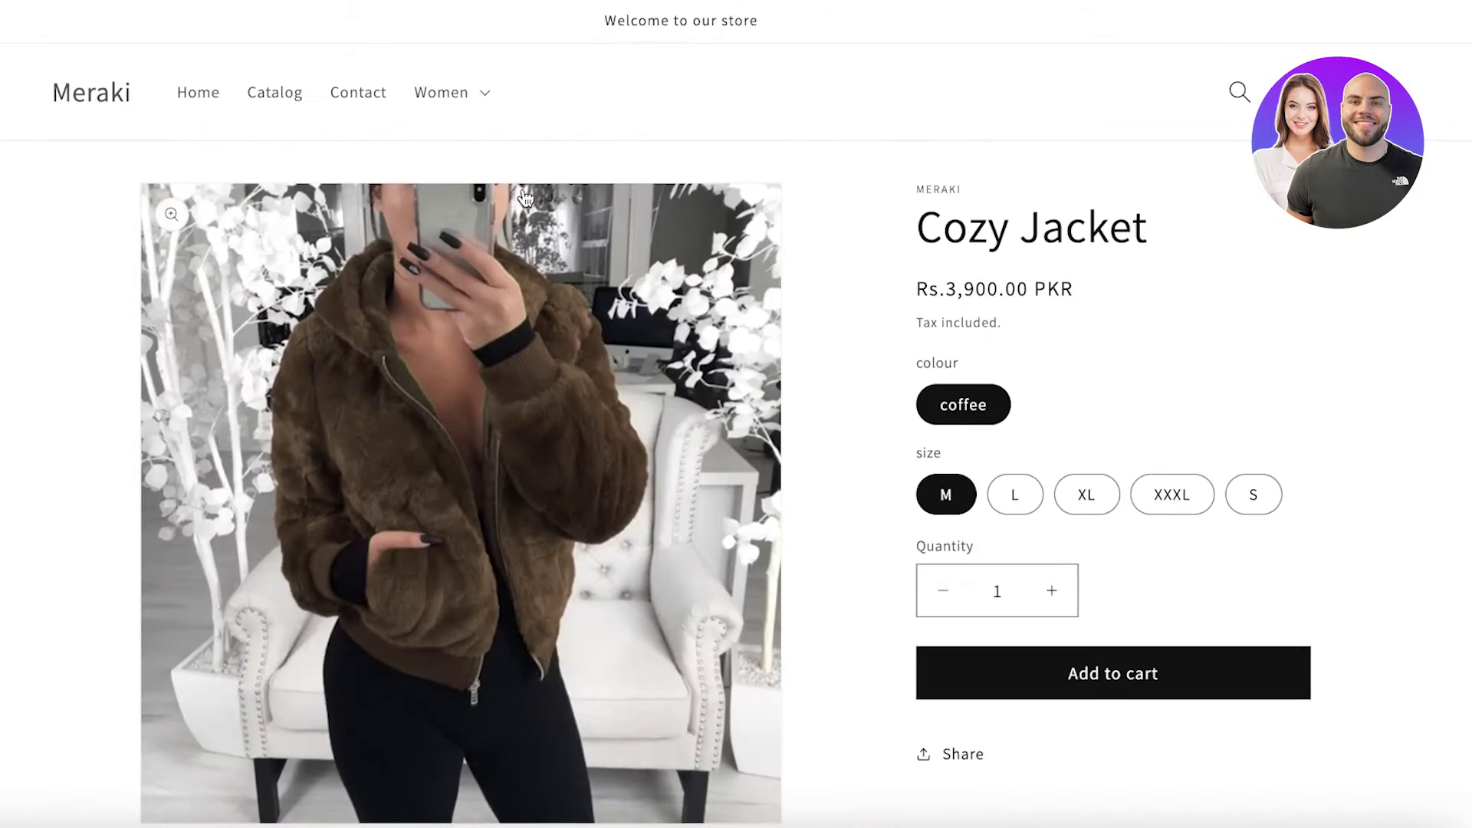
scroll(523, 192, down, 3)
scroll(522, 204, up, 1)
scroll(521, 203, down, 5)
scroll(1137, 342, up, 6)
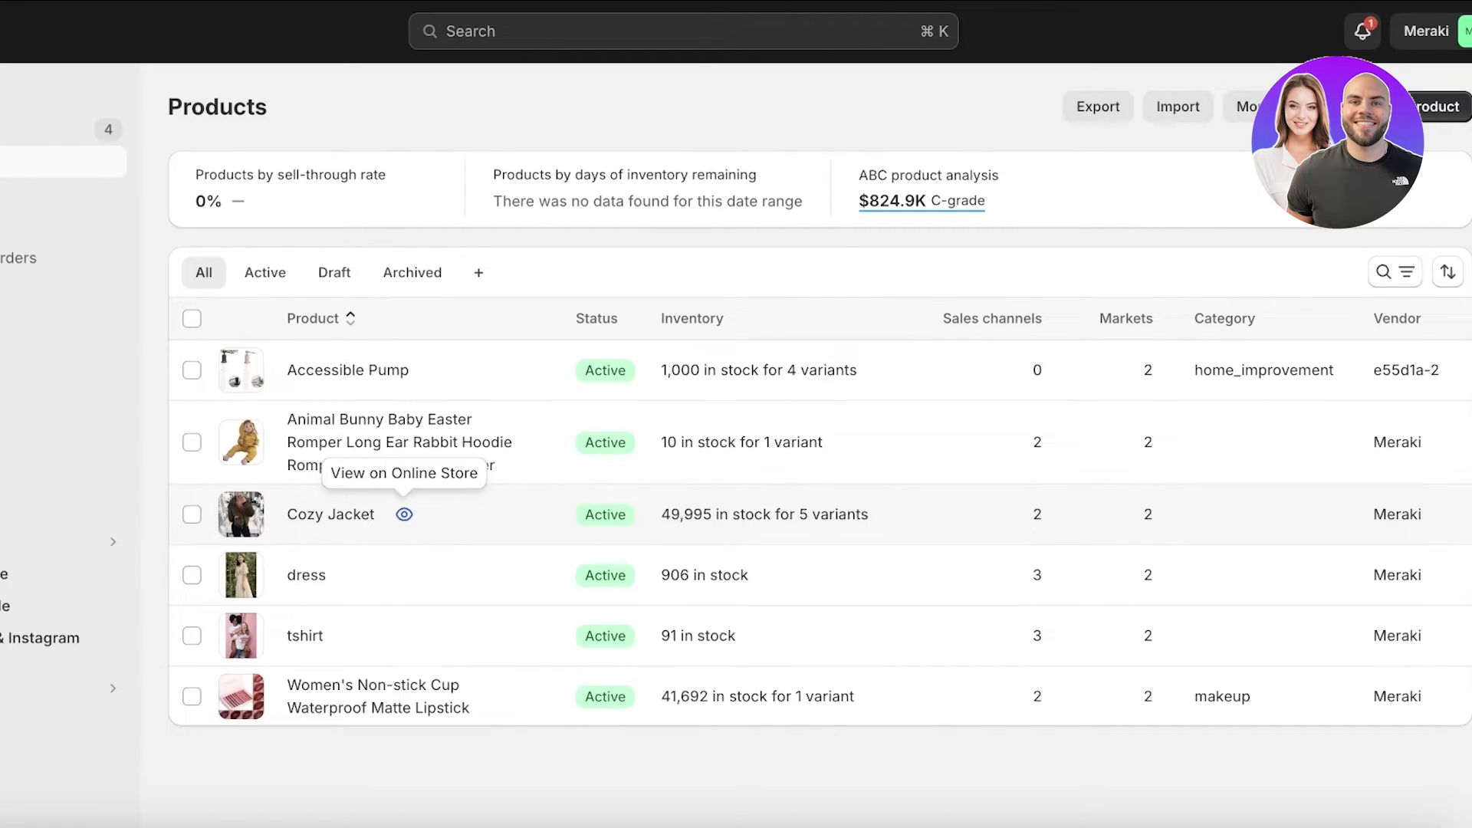
Open the store's custom data settings and review the metafield definitions for variants and products.
click(69, 800)
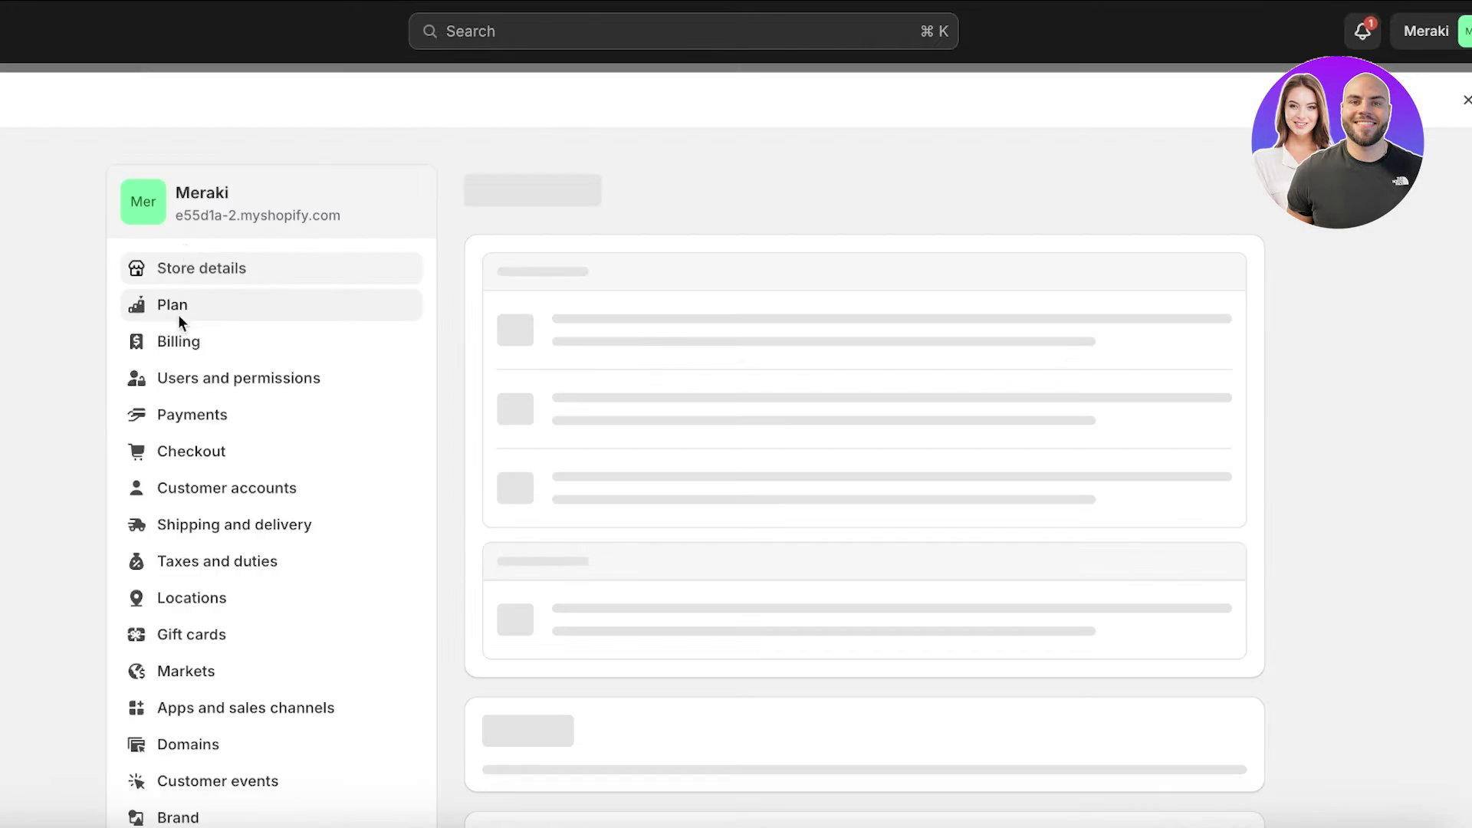
scroll(168, 491, down, 10)
scroll(232, 302, up, 3)
click(232, 306)
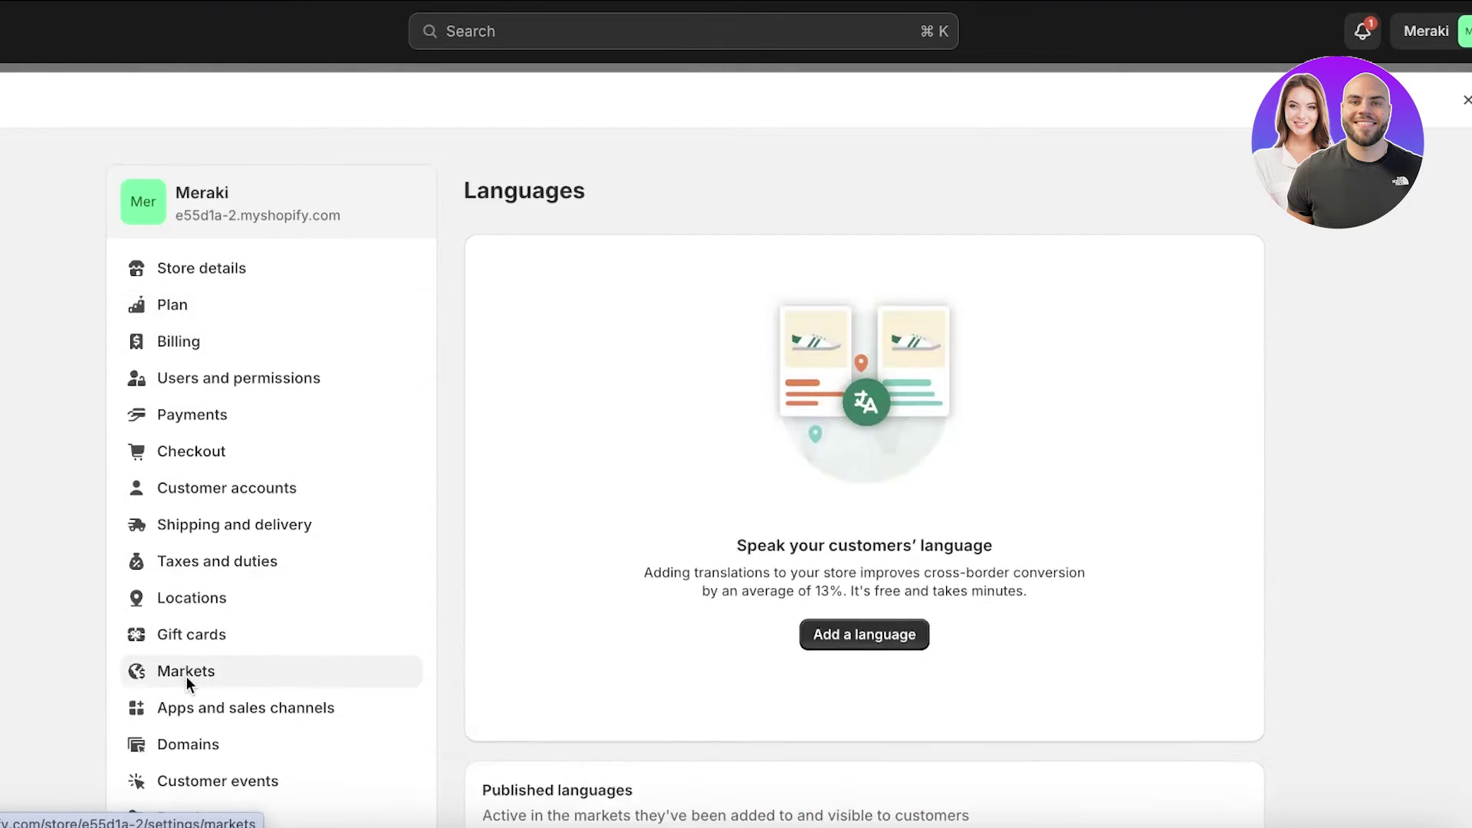
scroll(187, 678, down, 3)
click(187, 648)
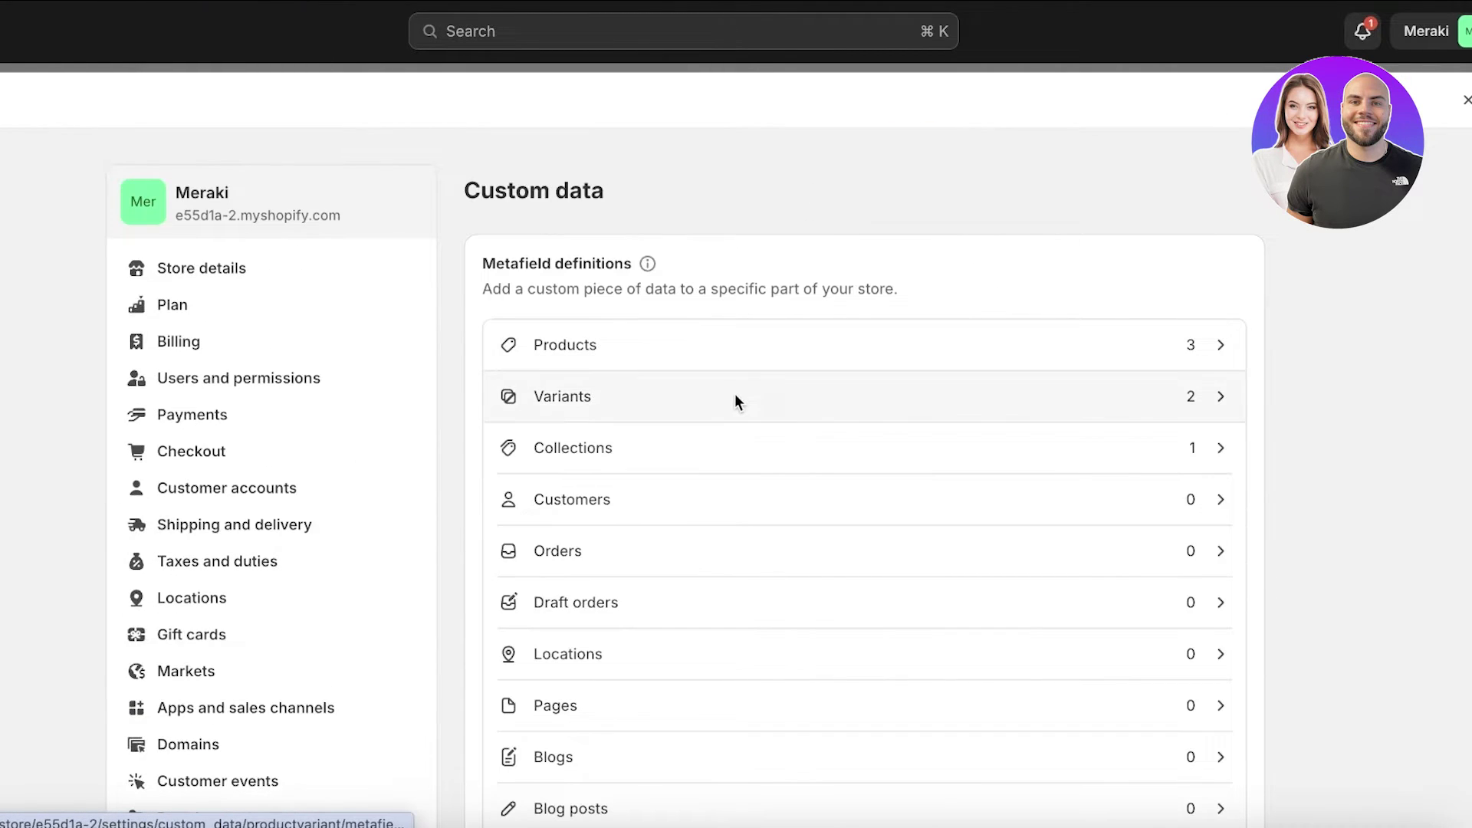
click(735, 395)
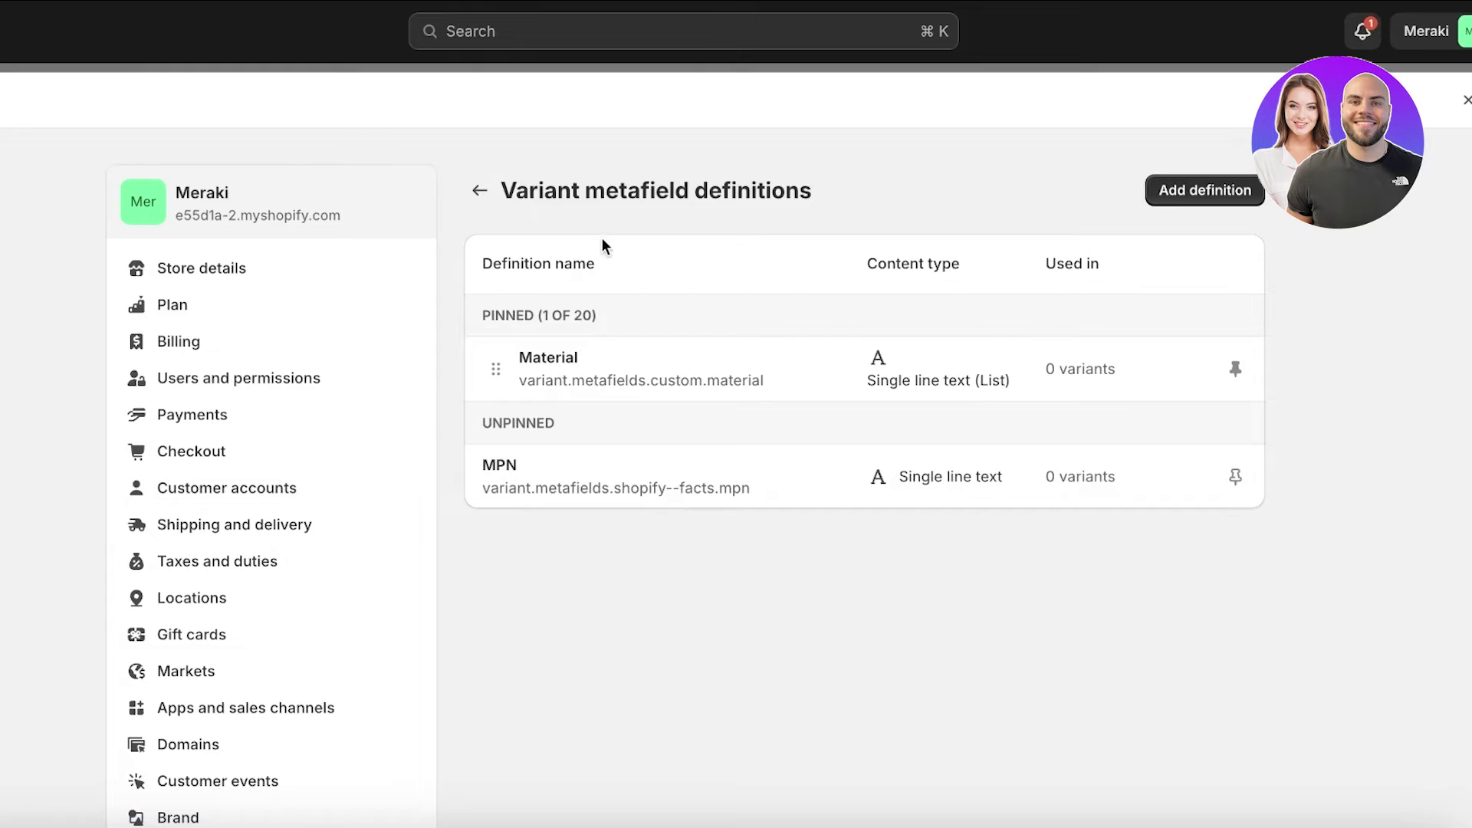
click(480, 189)
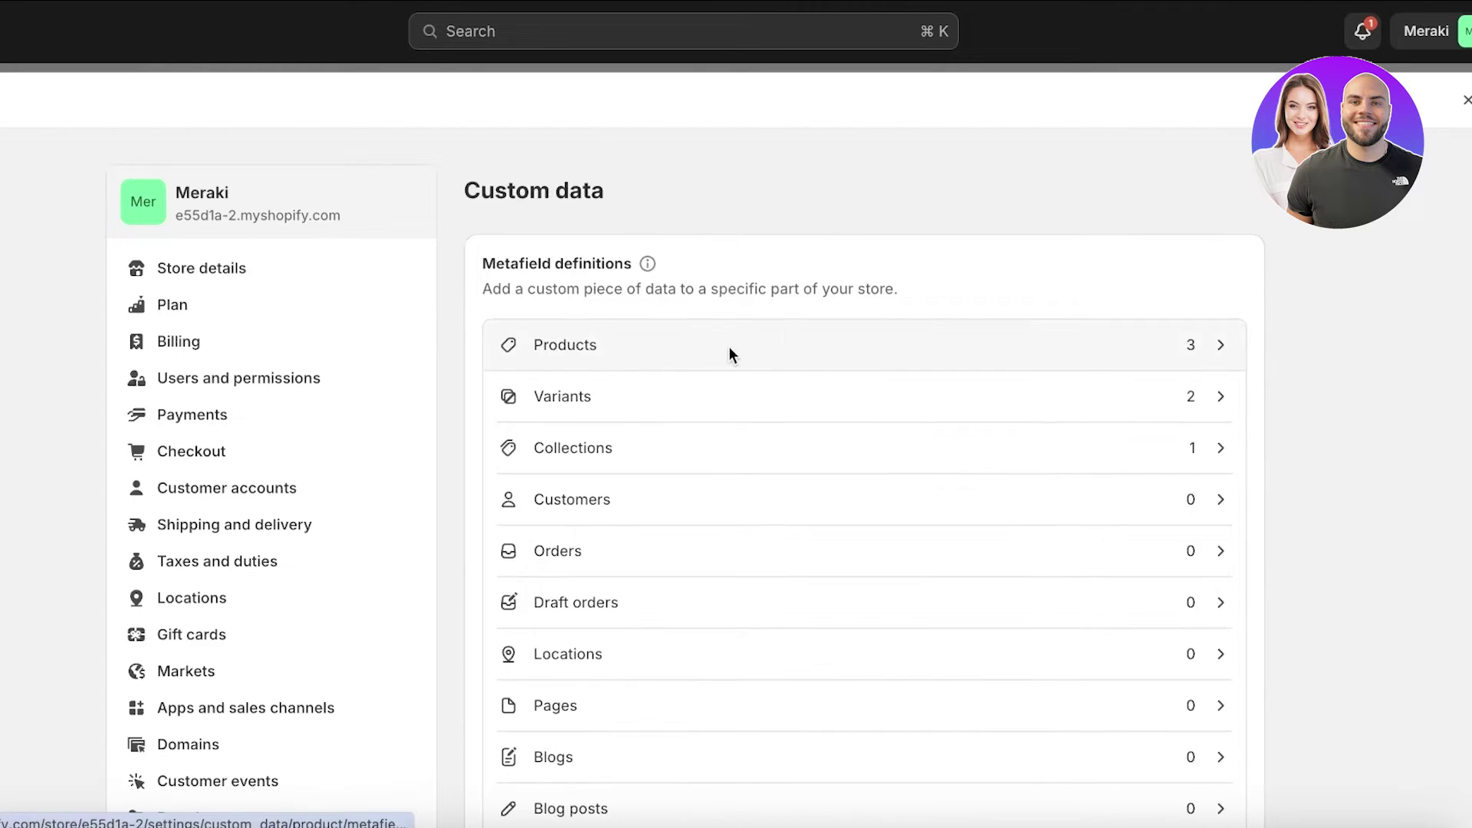
click(729, 344)
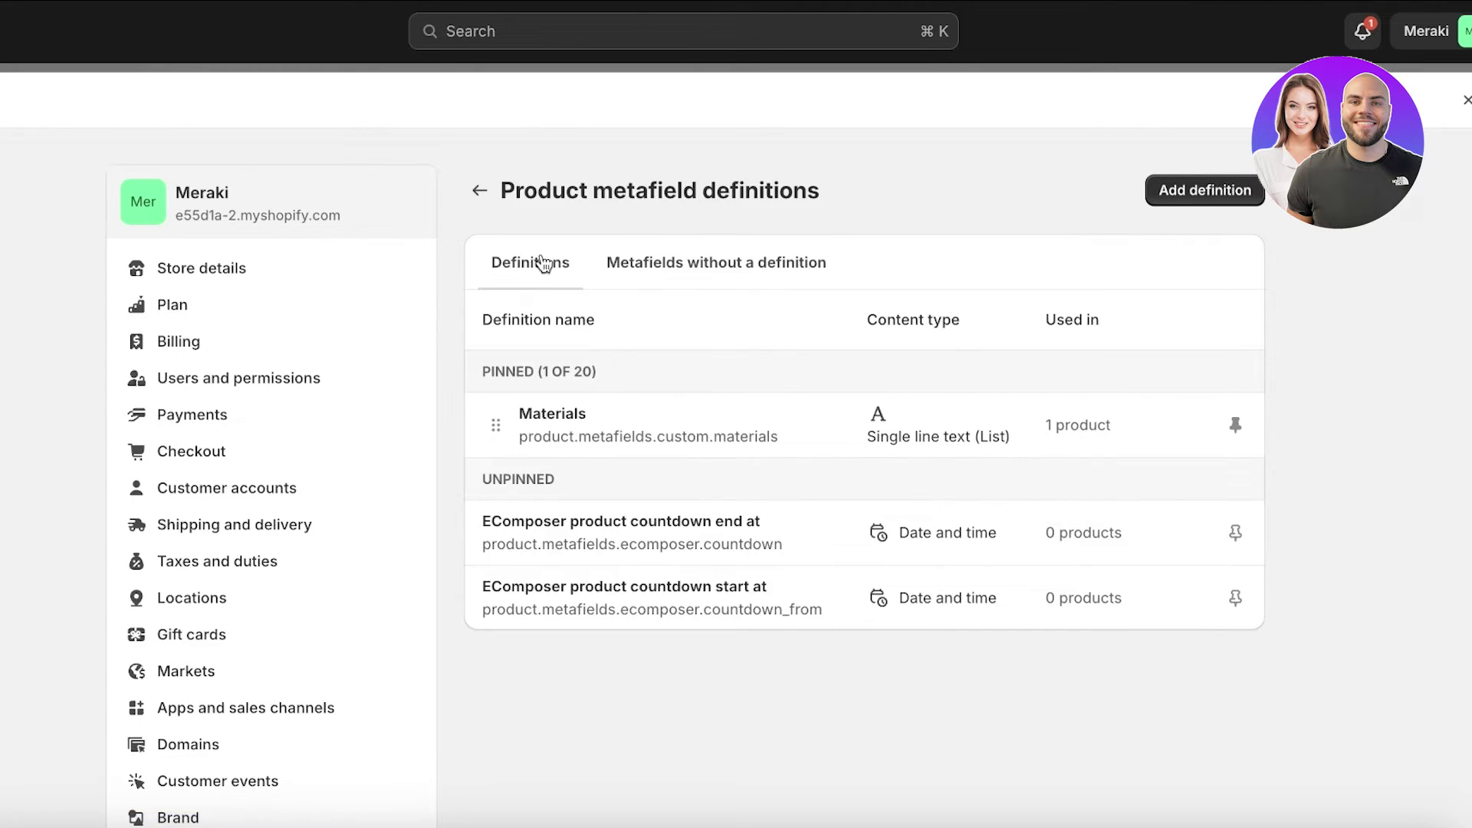
Return to the custom data overview and start a new metaobject definition named "Fabric".
click(481, 191)
scroll(428, 430, down, 5)
click(589, 688)
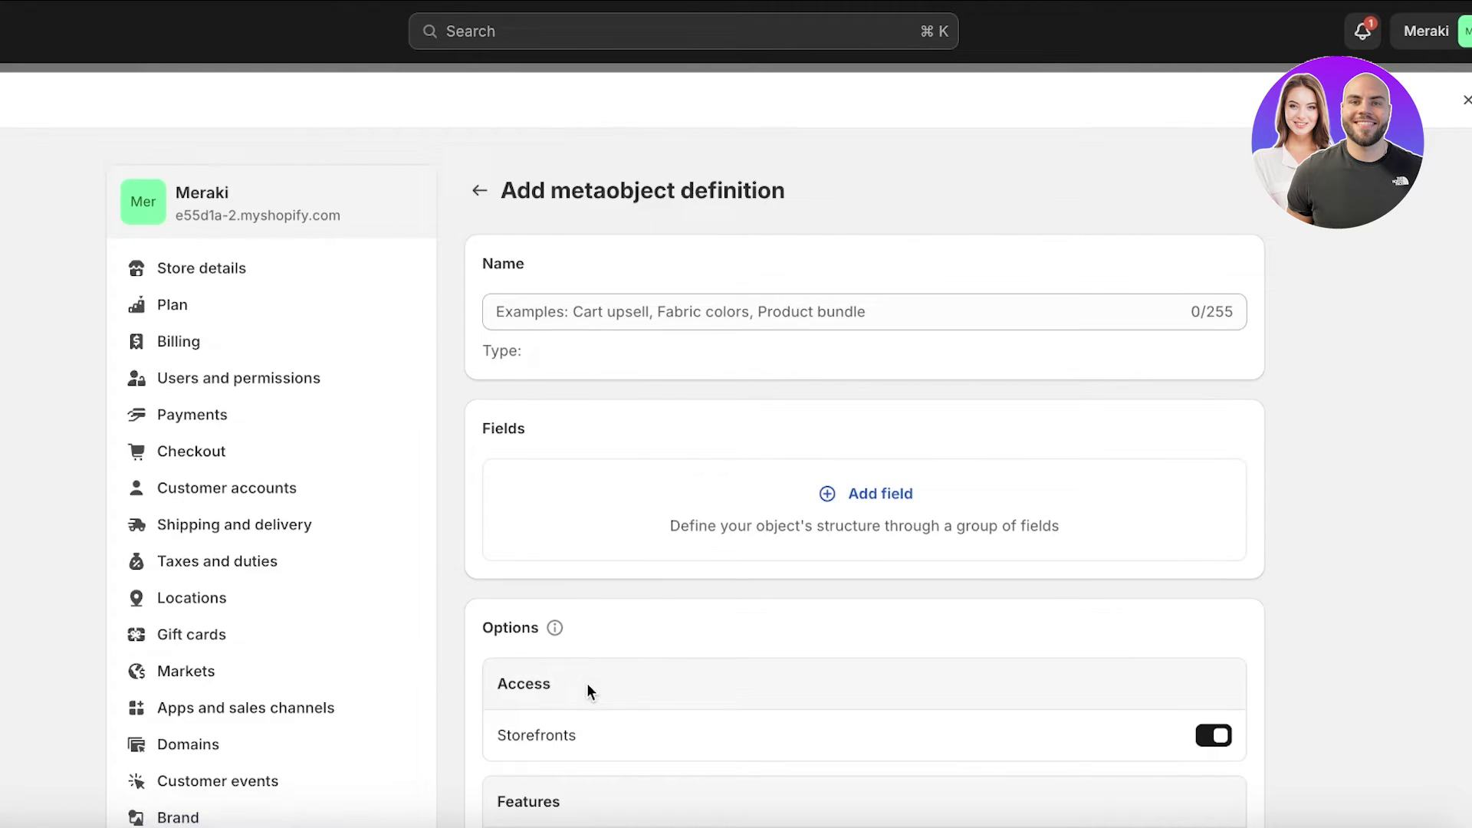
click(696, 297)
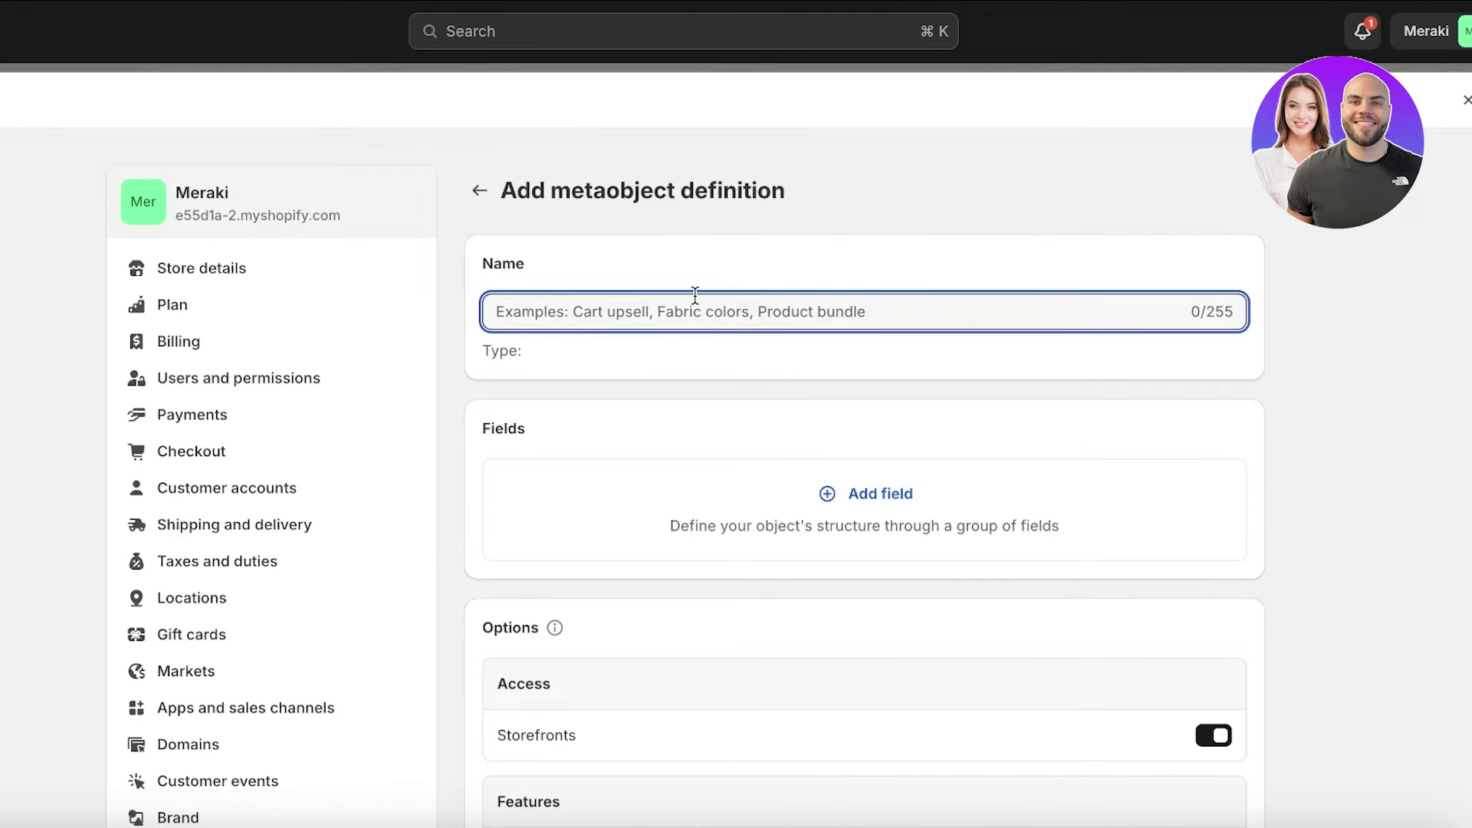
text(Fabric)
Start a Product-type field for the definition, naming it "Fabrics" with the description "Materials".
click(881, 494)
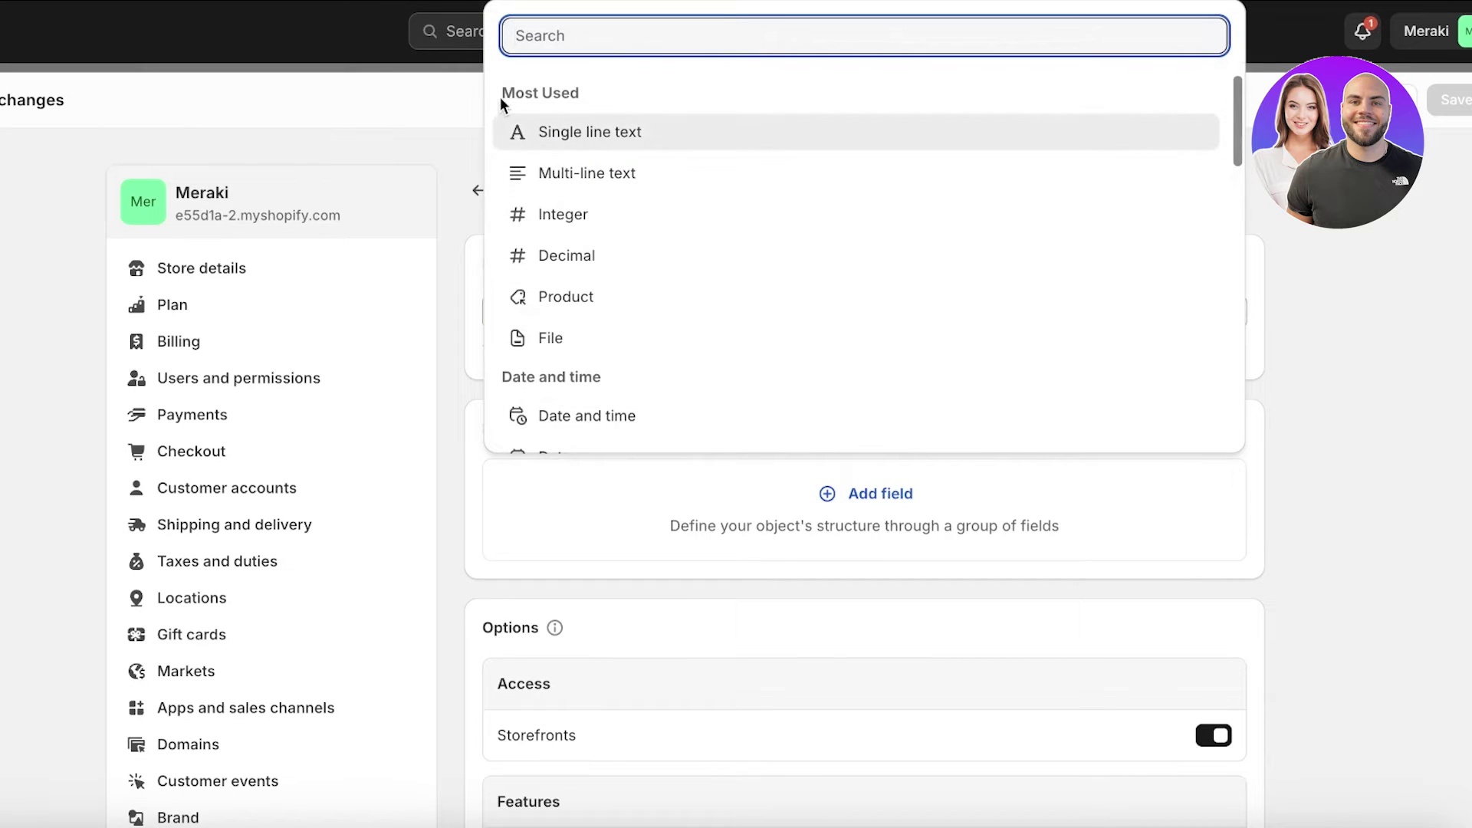
click(565, 303)
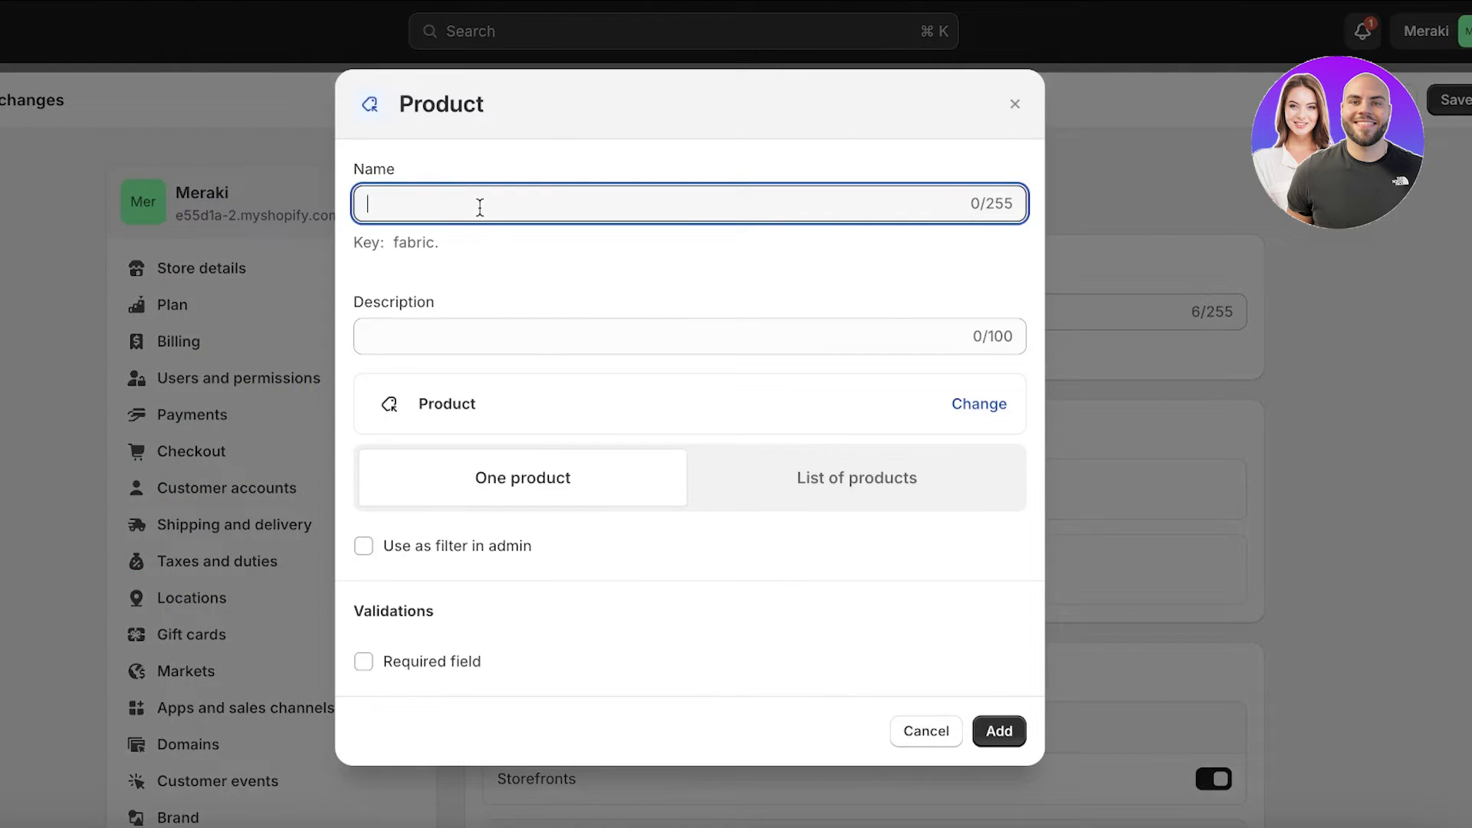
text(A)
key(BackSpace)
text(Fabrics)
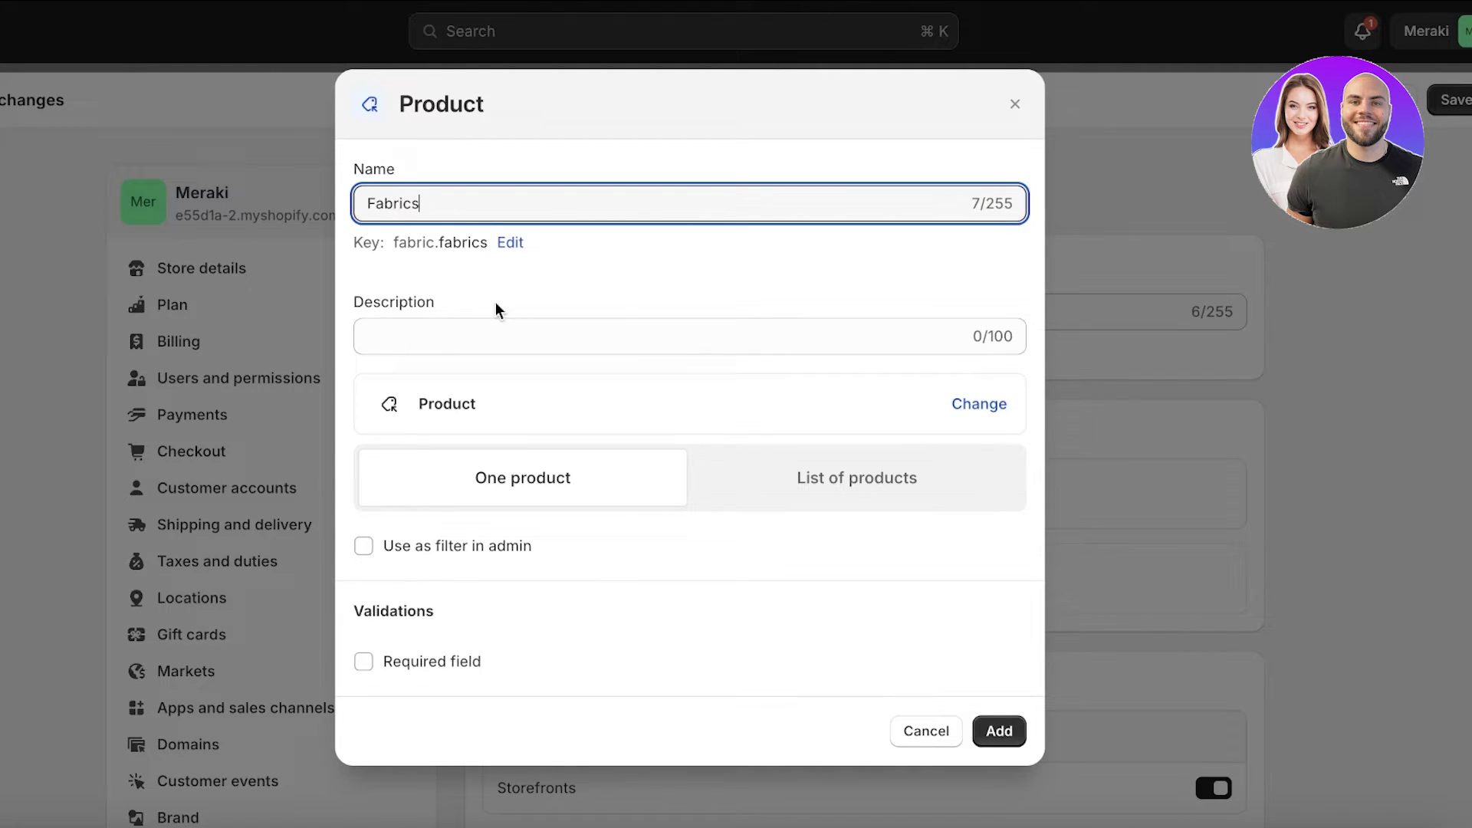
click(492, 325)
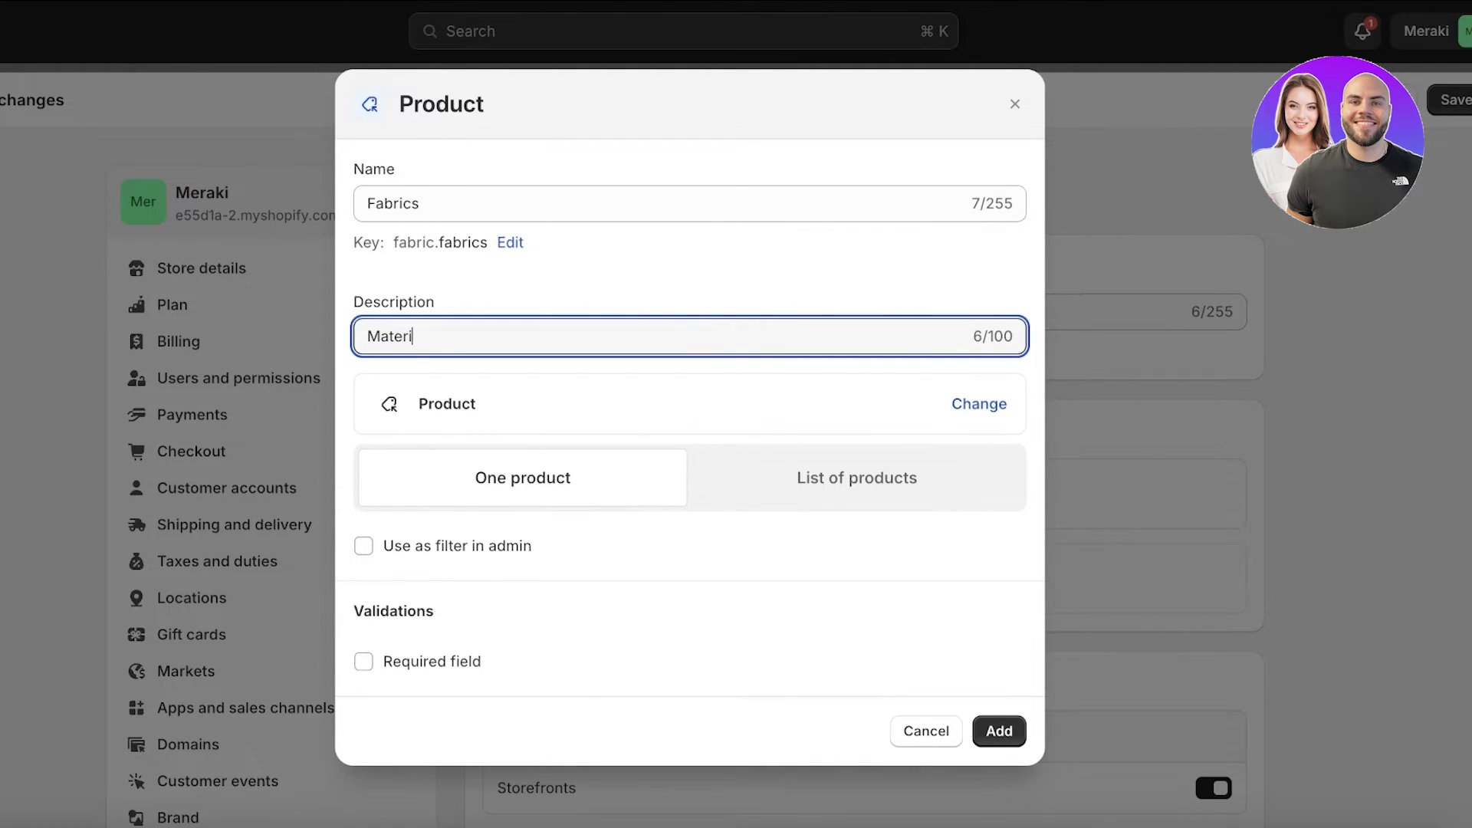
Set the Fabrics field to hold one product, make it required and add it to the definition.
click(721, 461)
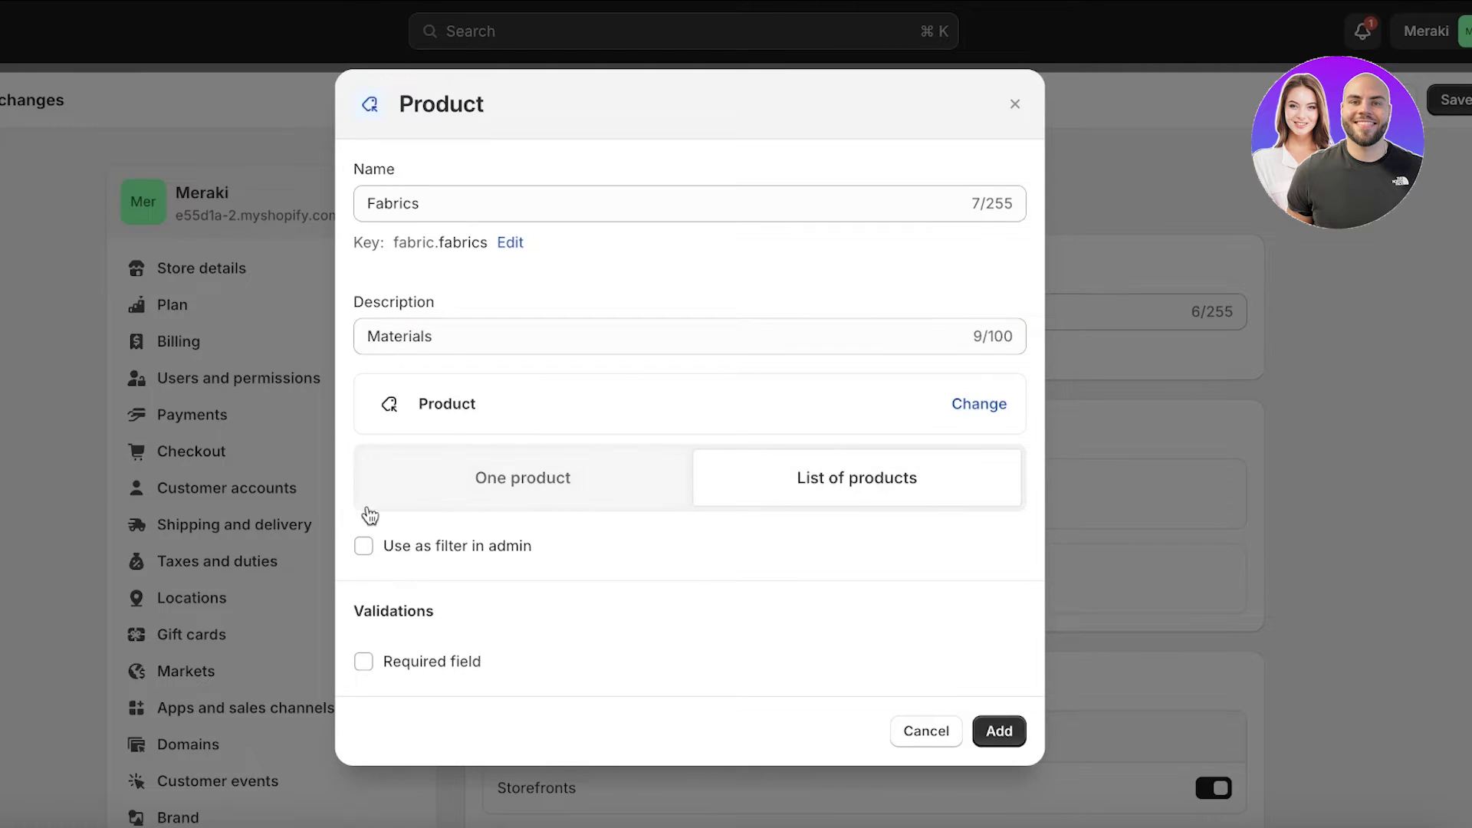
click(445, 426)
click(445, 425)
click(449, 478)
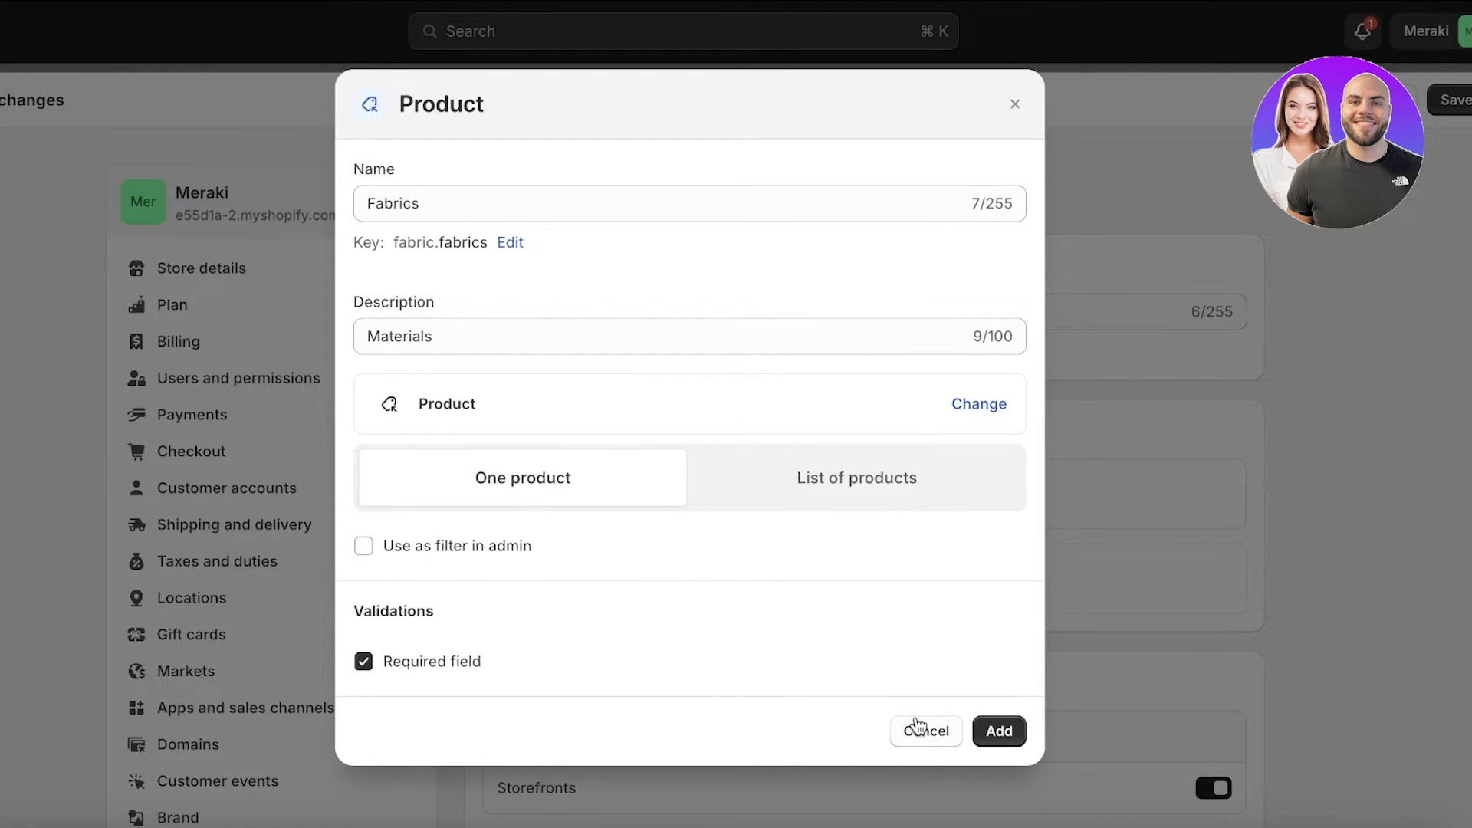
click(997, 731)
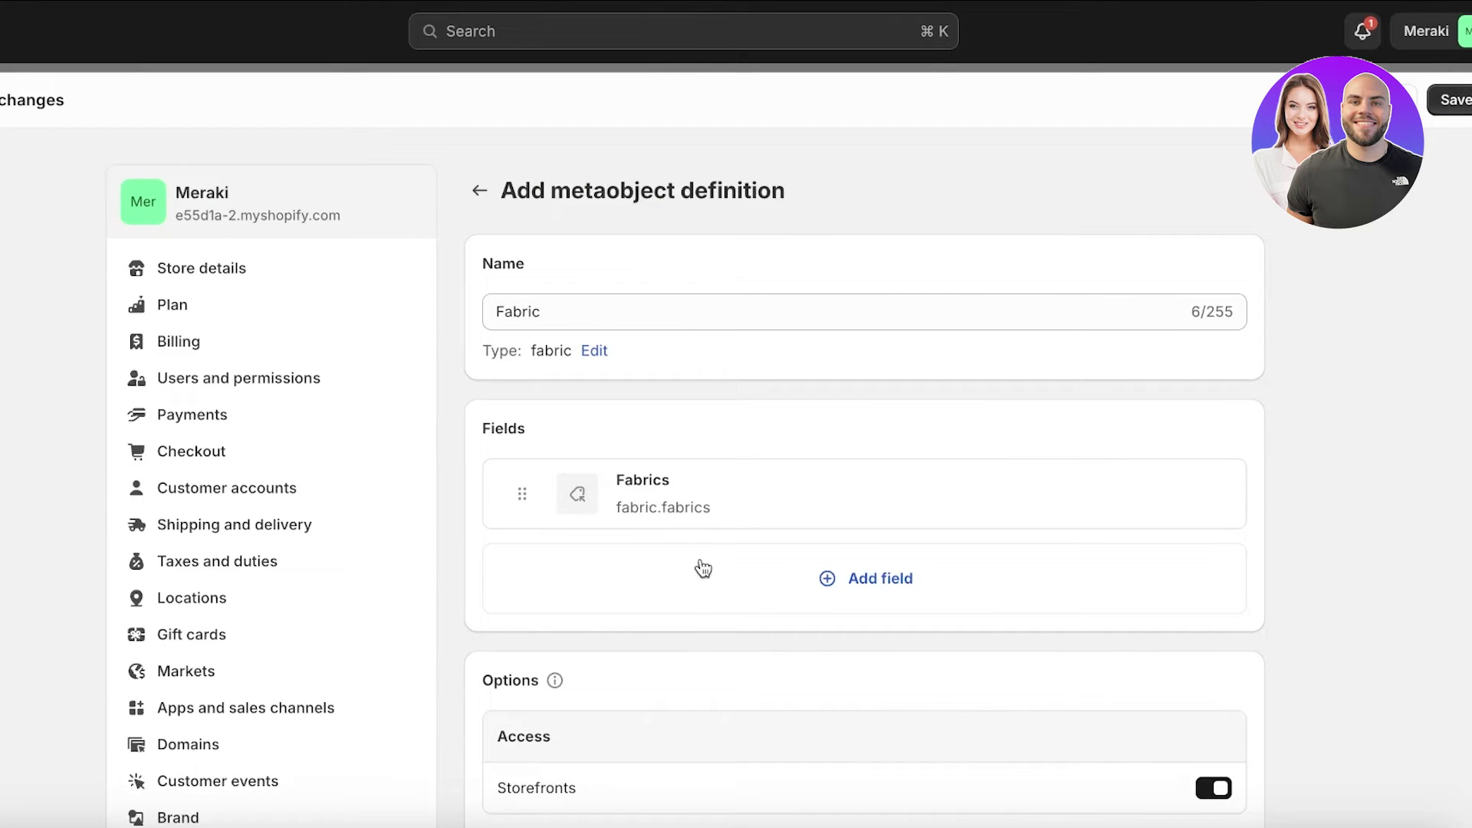
Save the Fabric metaobject definition and return to the custom data overview.
scroll(703, 568, down, 5)
click(1240, 617)
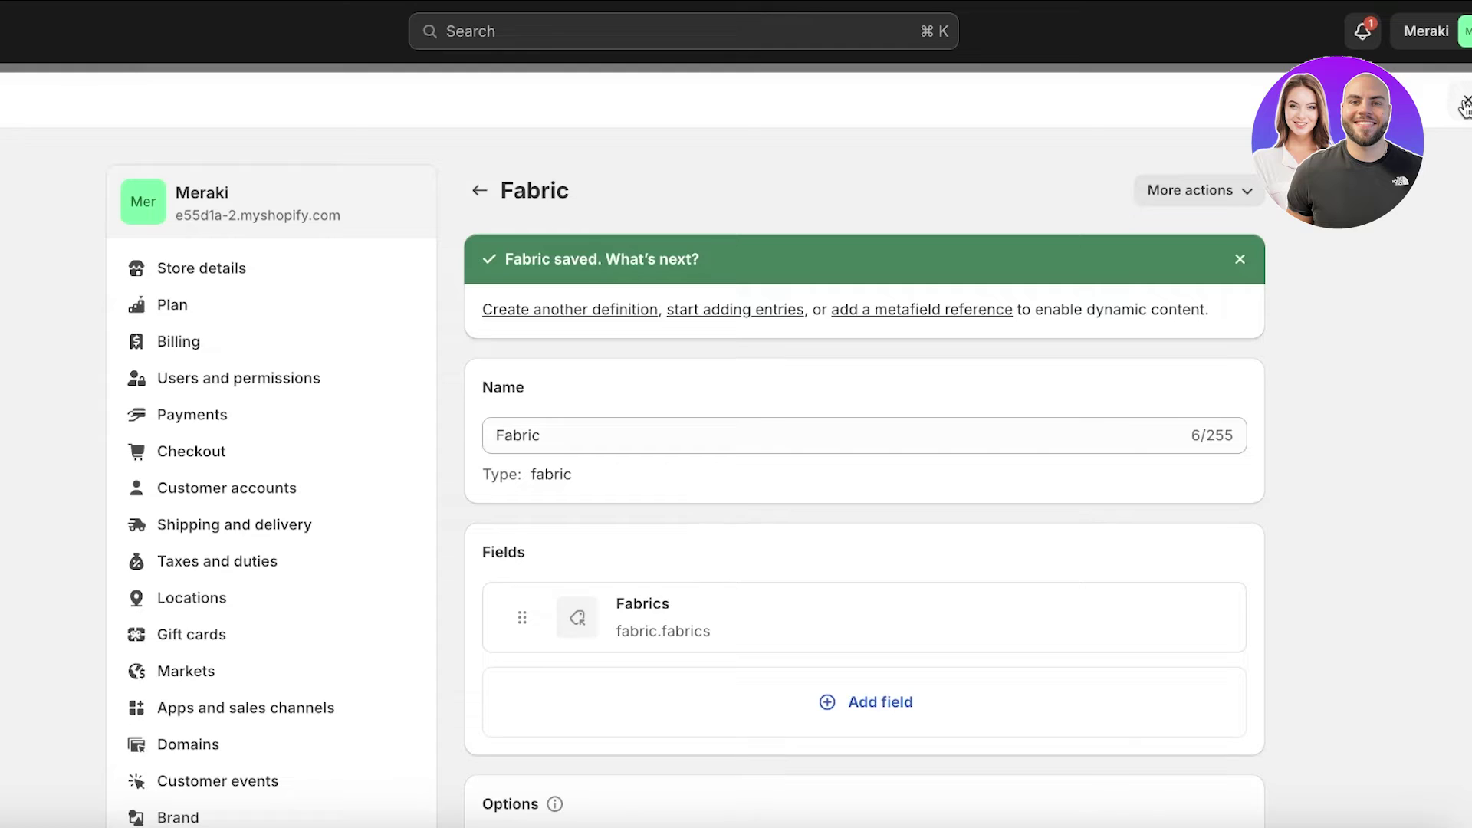
click(469, 195)
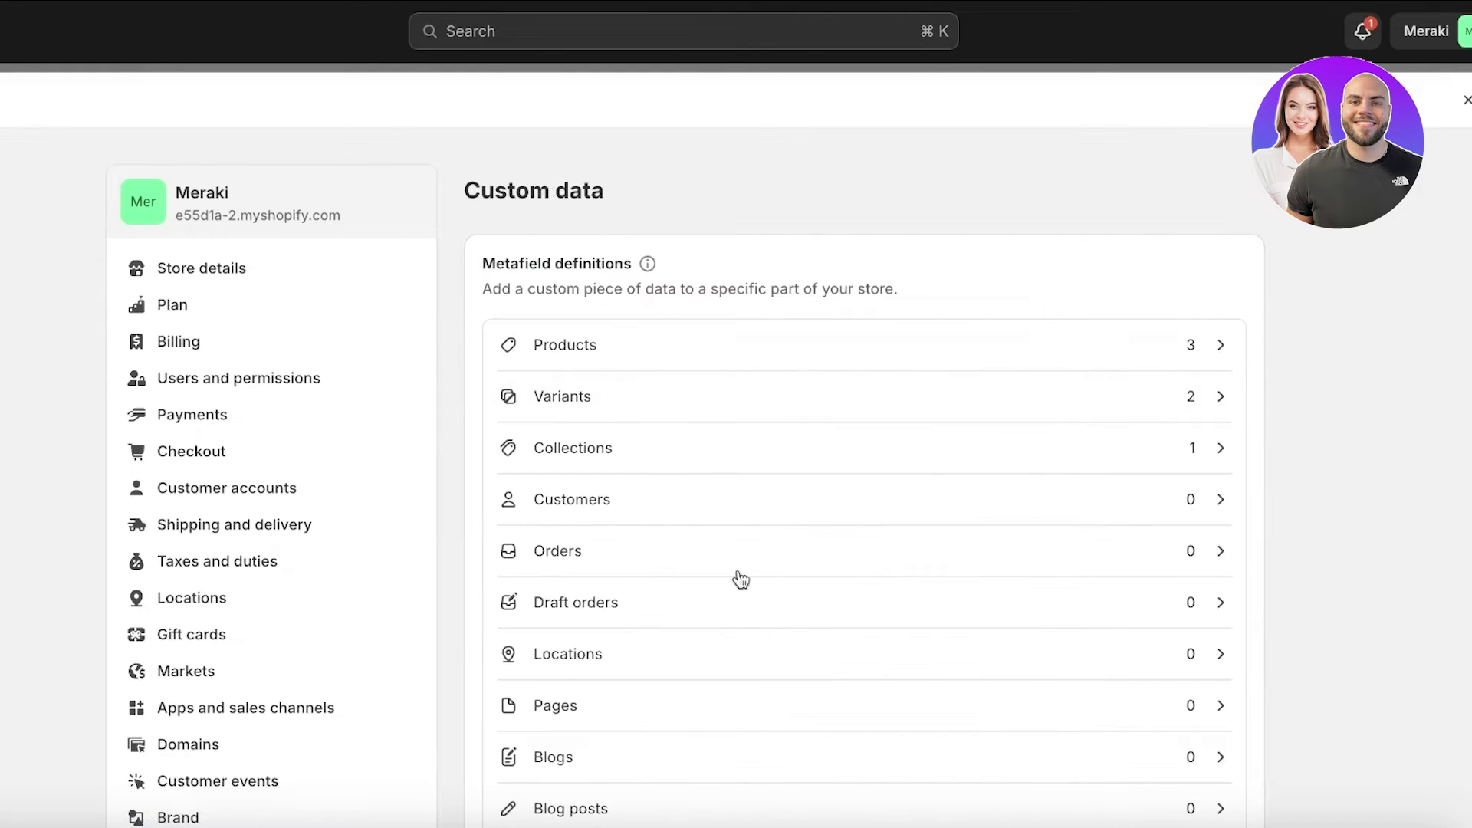
Examine the metafield categories and the metaobject definitions section, then open the Fabric definition.
scroll(740, 579, down, 5)
scroll(530, 487, up, 5)
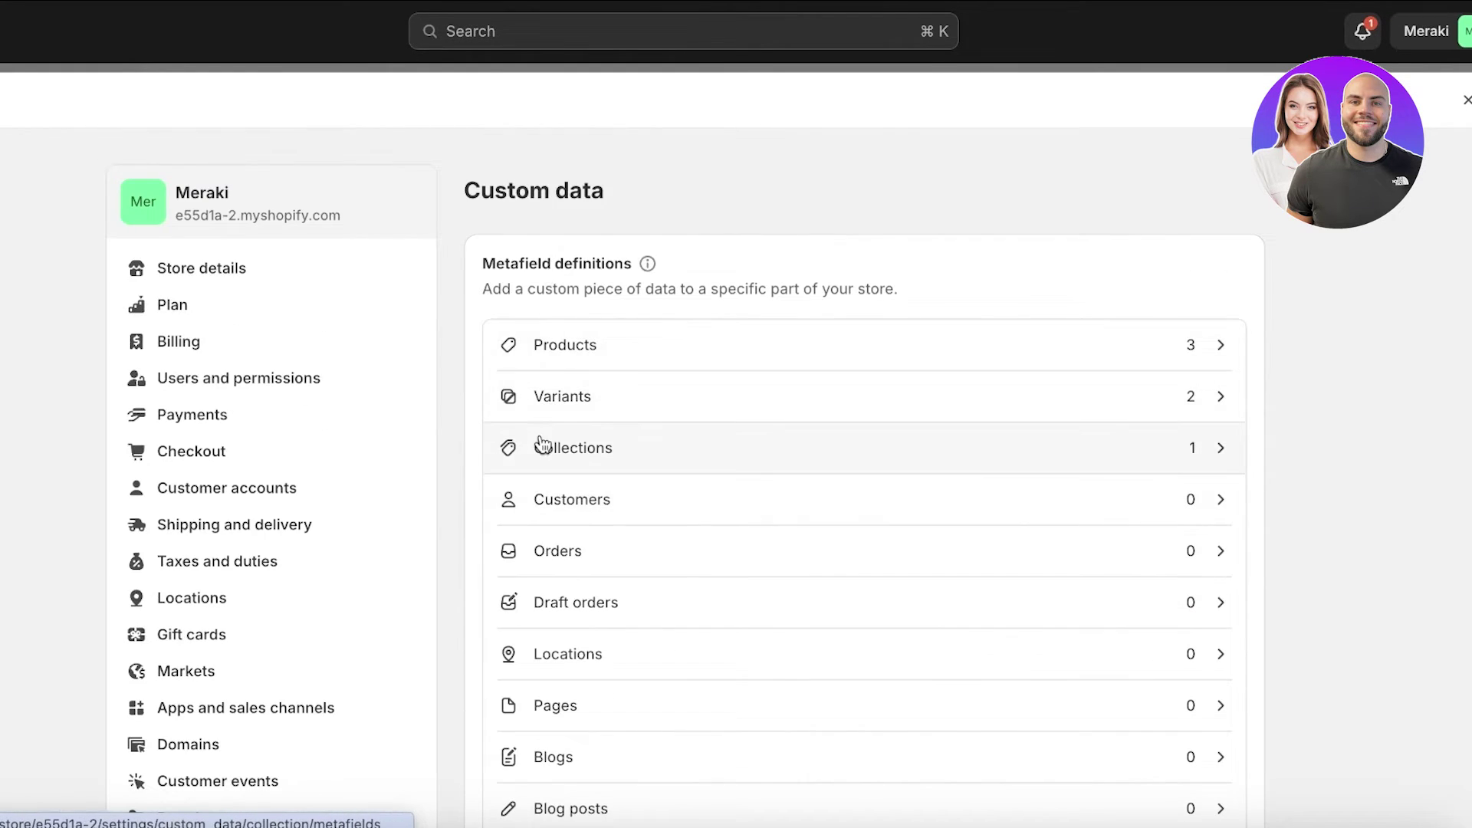
scroll(513, 612, down, 5)
scroll(516, 615, up, 4)
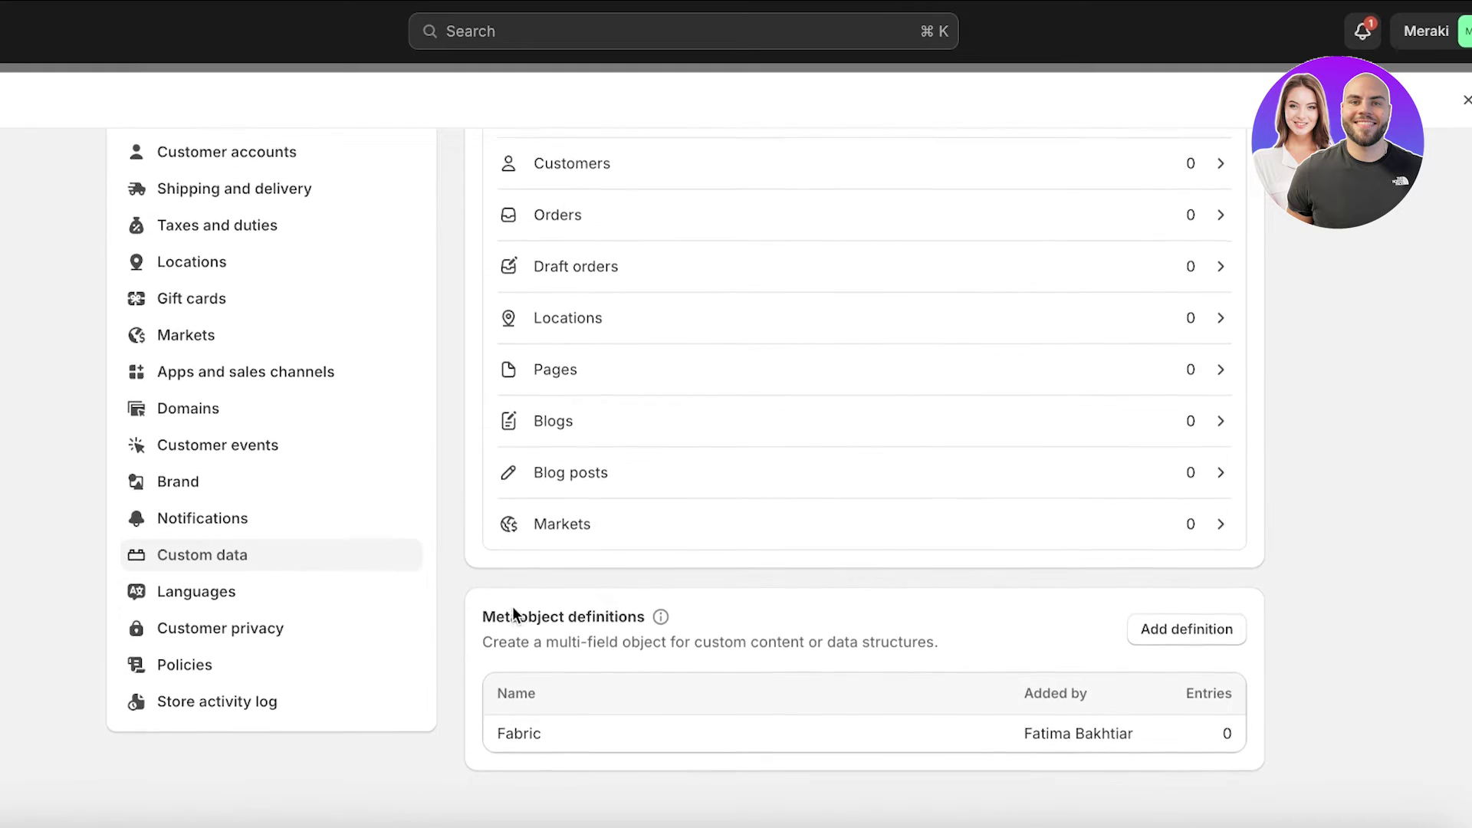
scroll(568, 460, up, 1)
scroll(546, 466, down, 5)
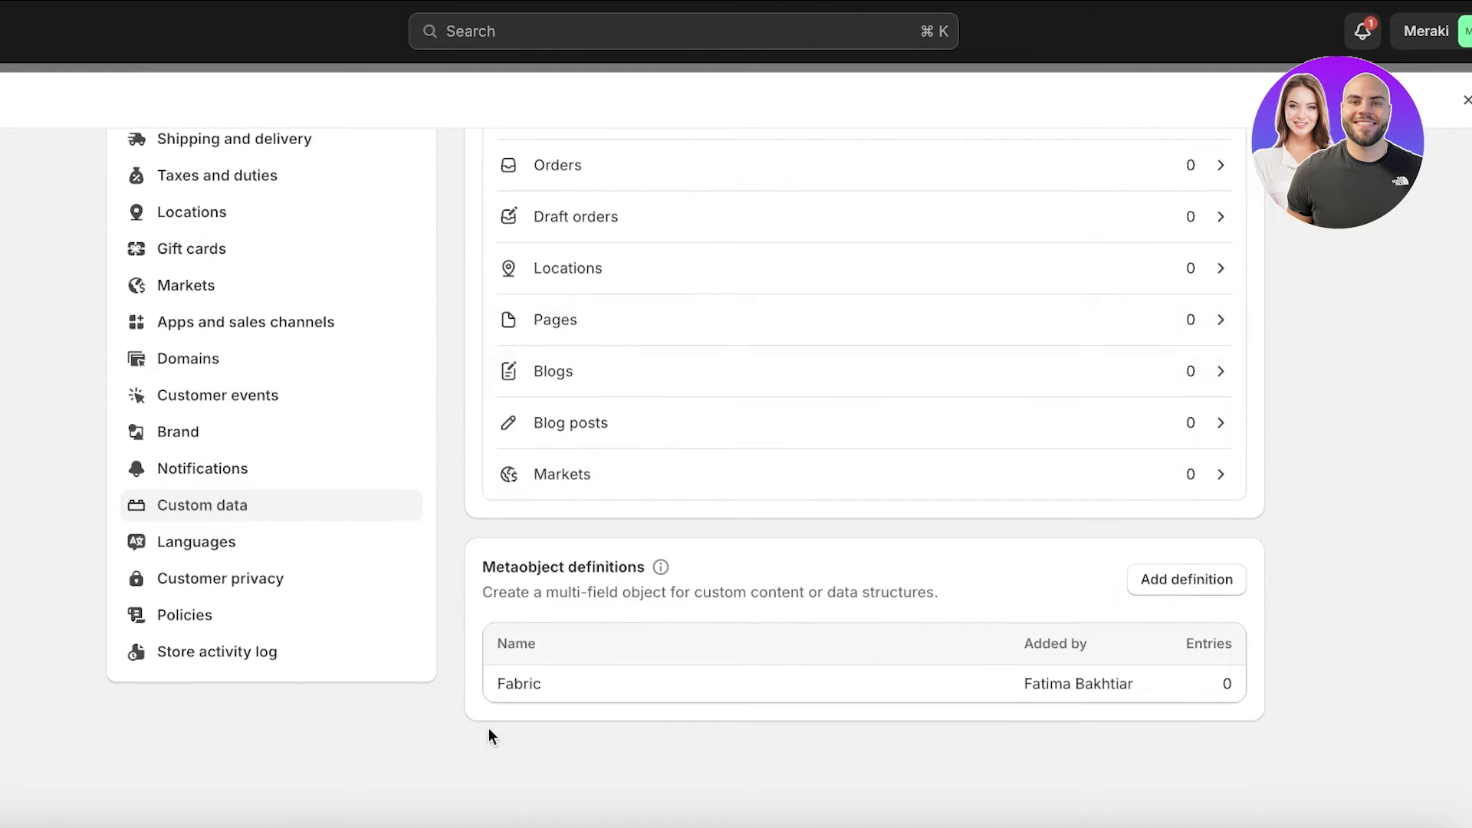
drag(489, 589, 679, 589)
drag(483, 592, 847, 592)
click(906, 592)
click(1215, 691)
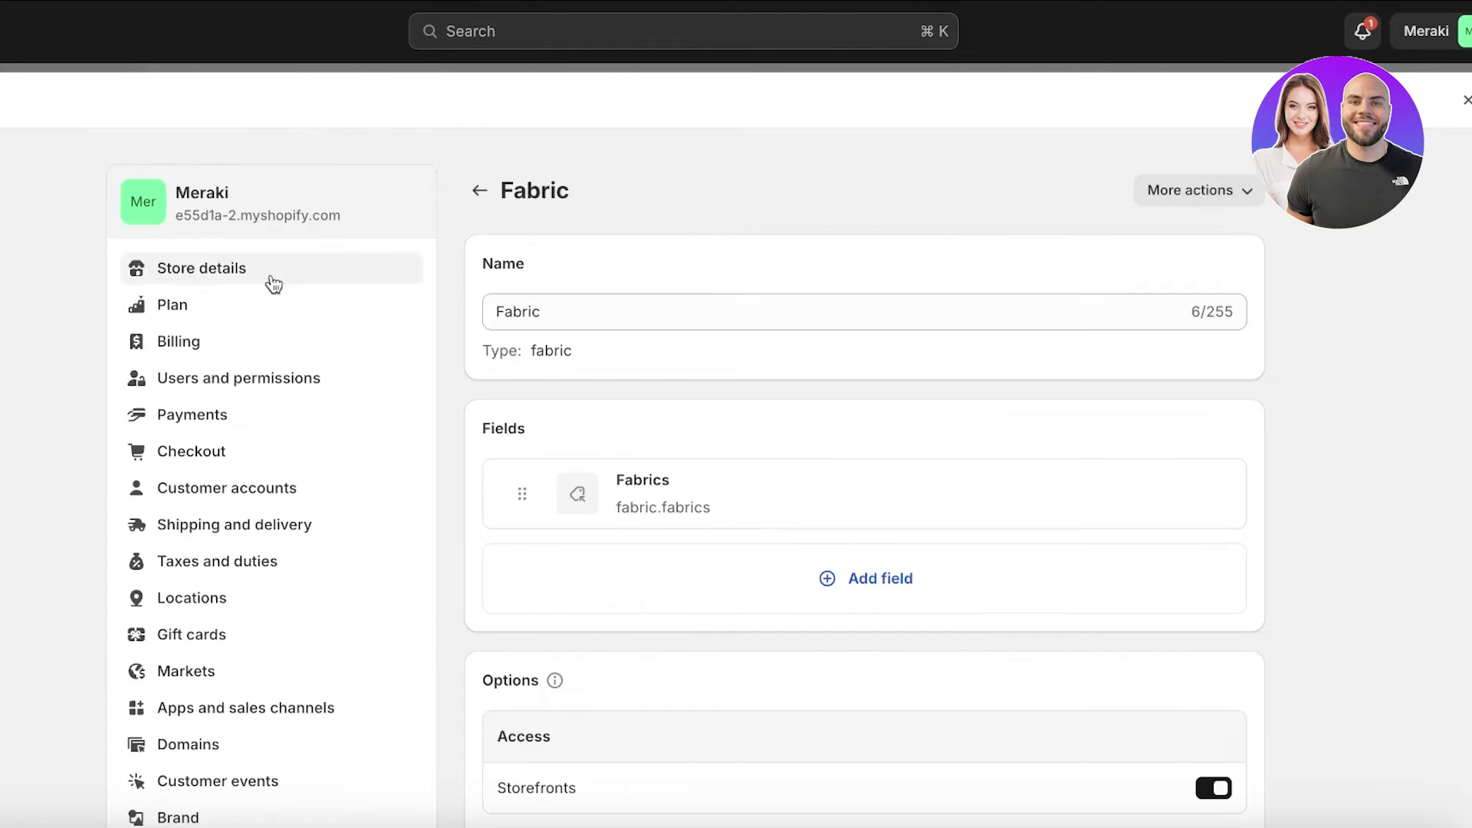
Close the settings and open the metafields of the tshirt product.
key(Escape)
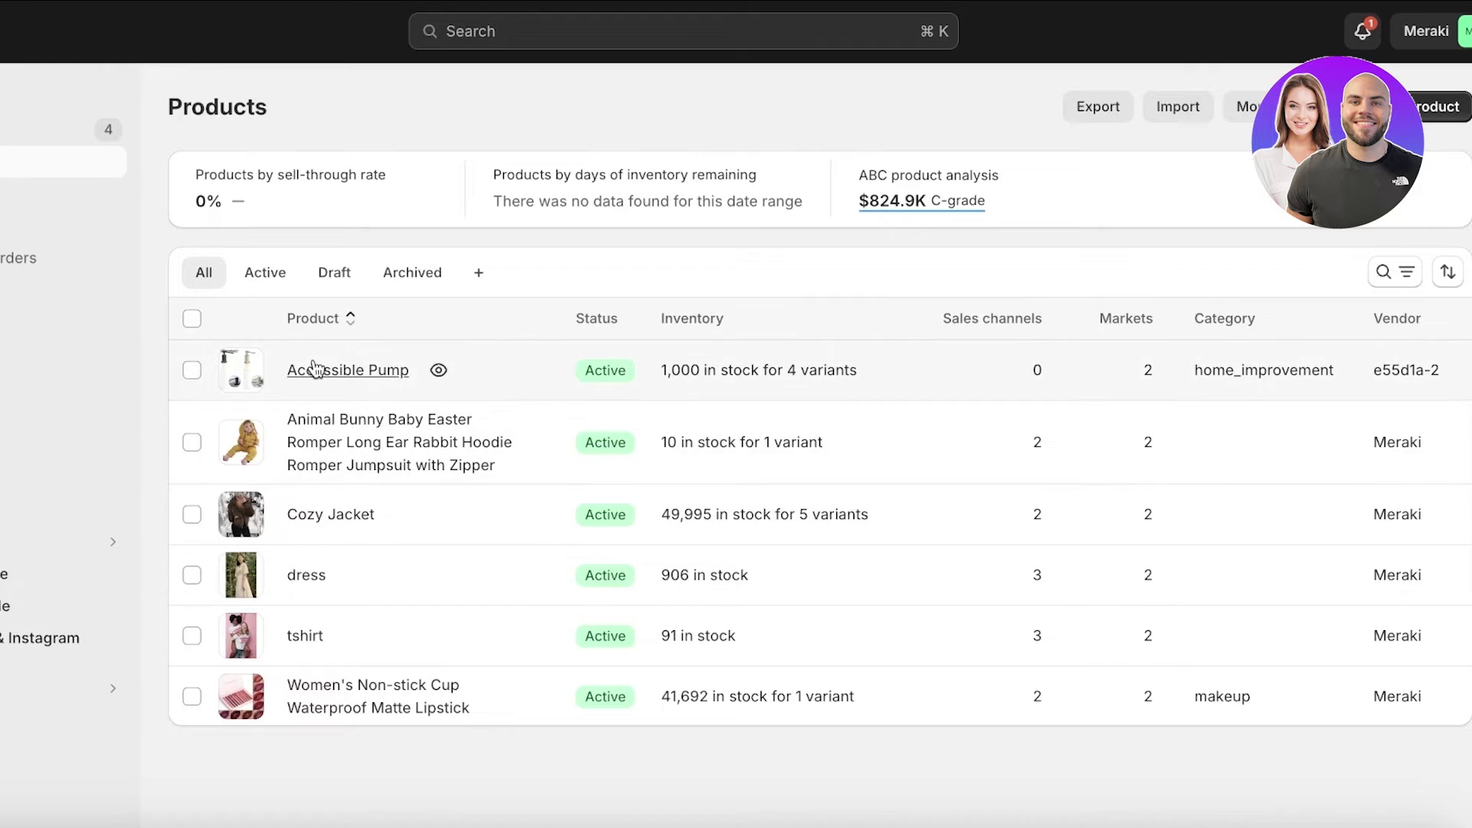
click(306, 636)
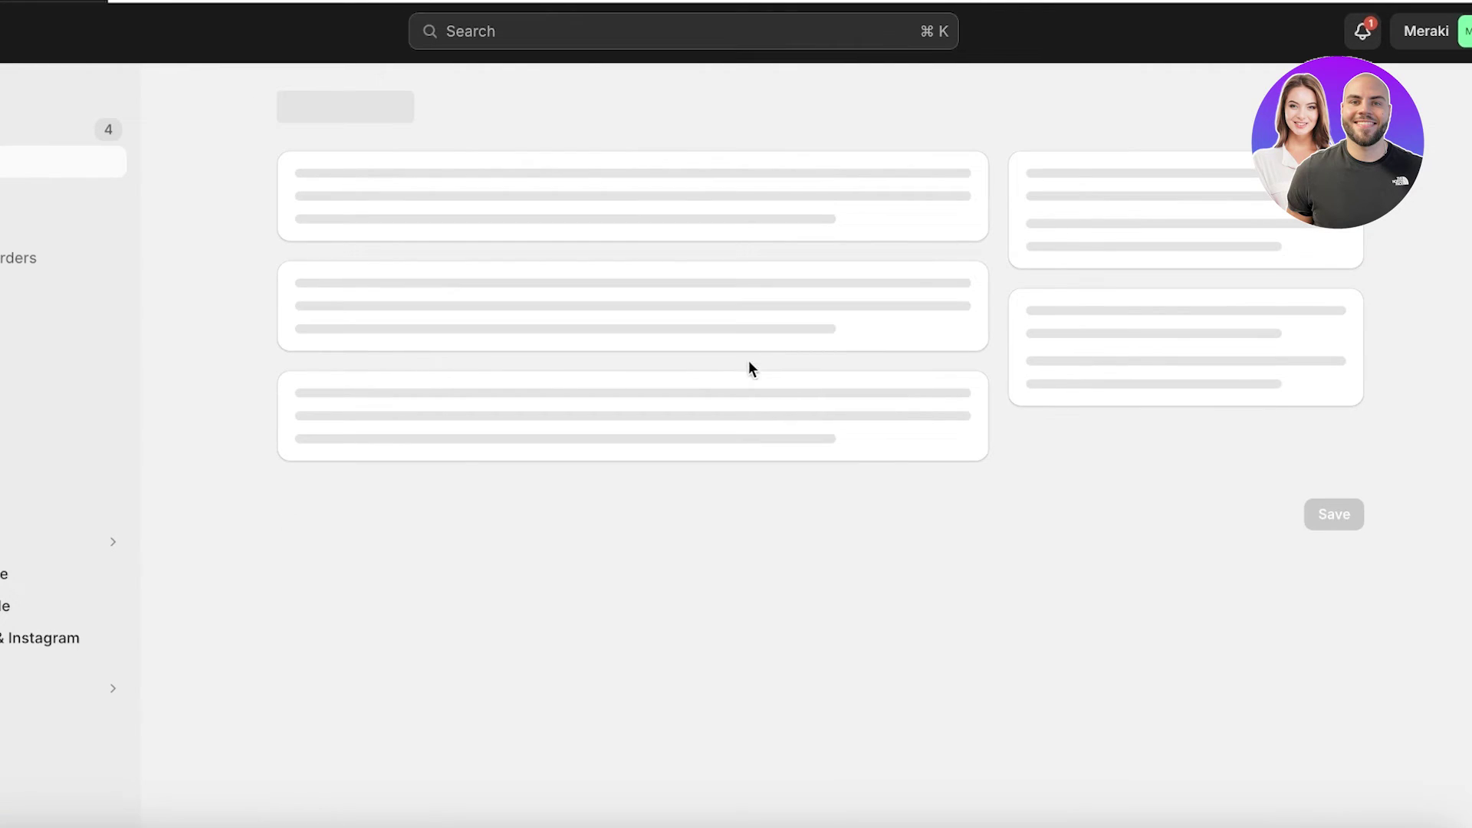
scroll(555, 315, down, 10)
scroll(525, 349, down, 3)
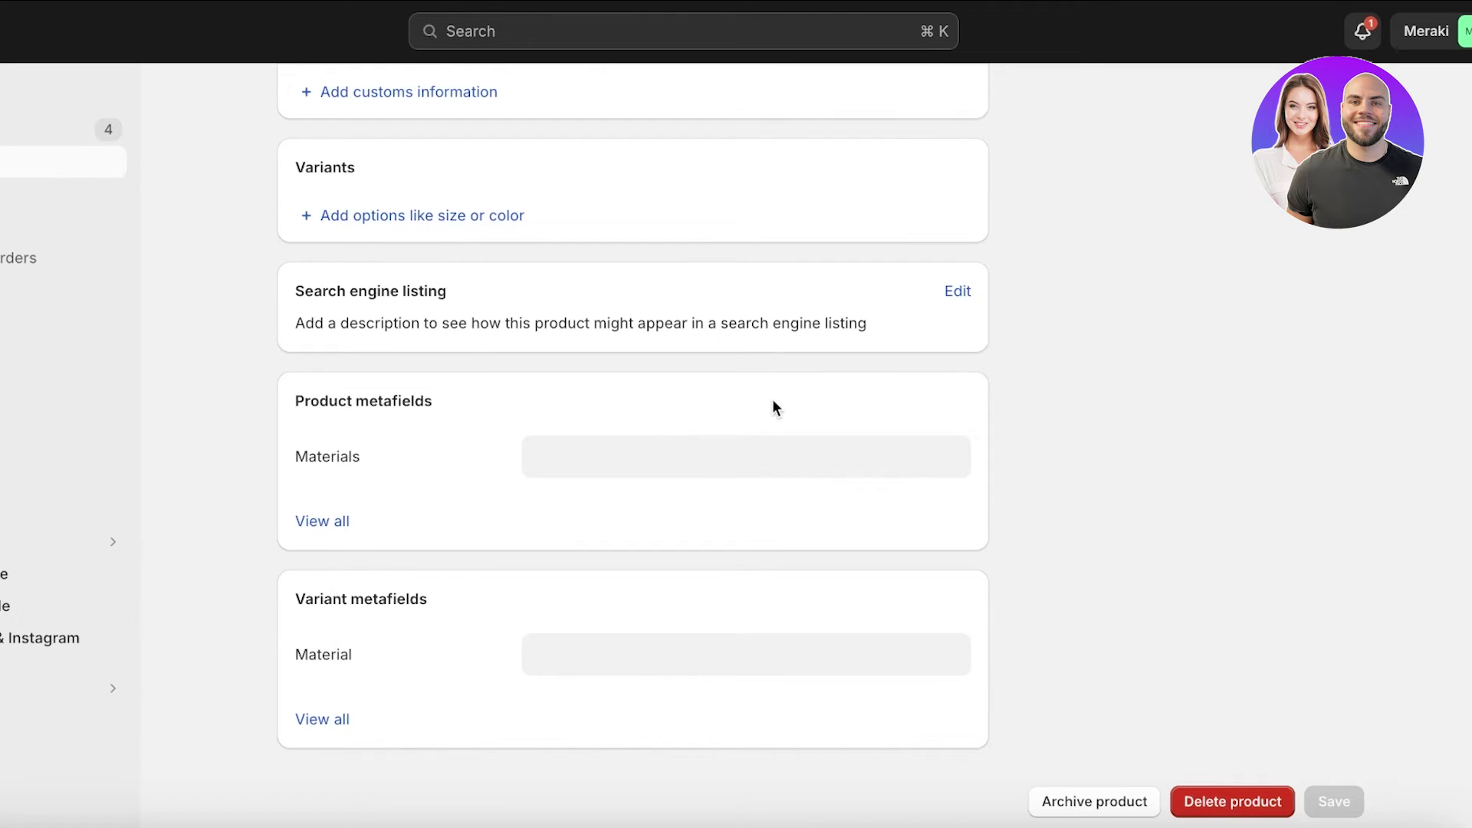
Enter "Cotton" in the tshirt's Materials product metafield.
click(734, 456)
text(sil)
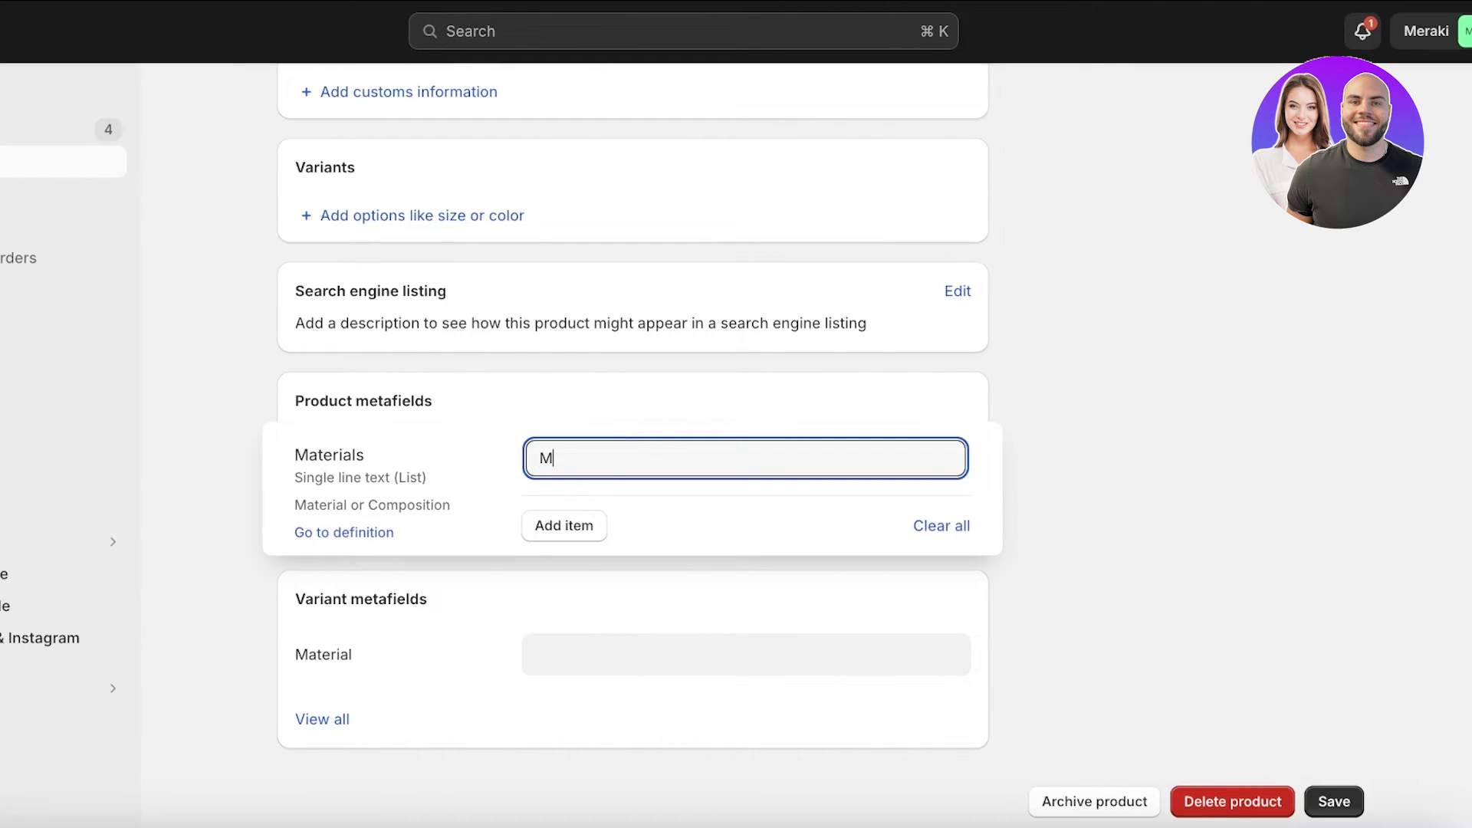
key(BackSpace)
key(BackSpace)
key(BackSpace)
text(C)
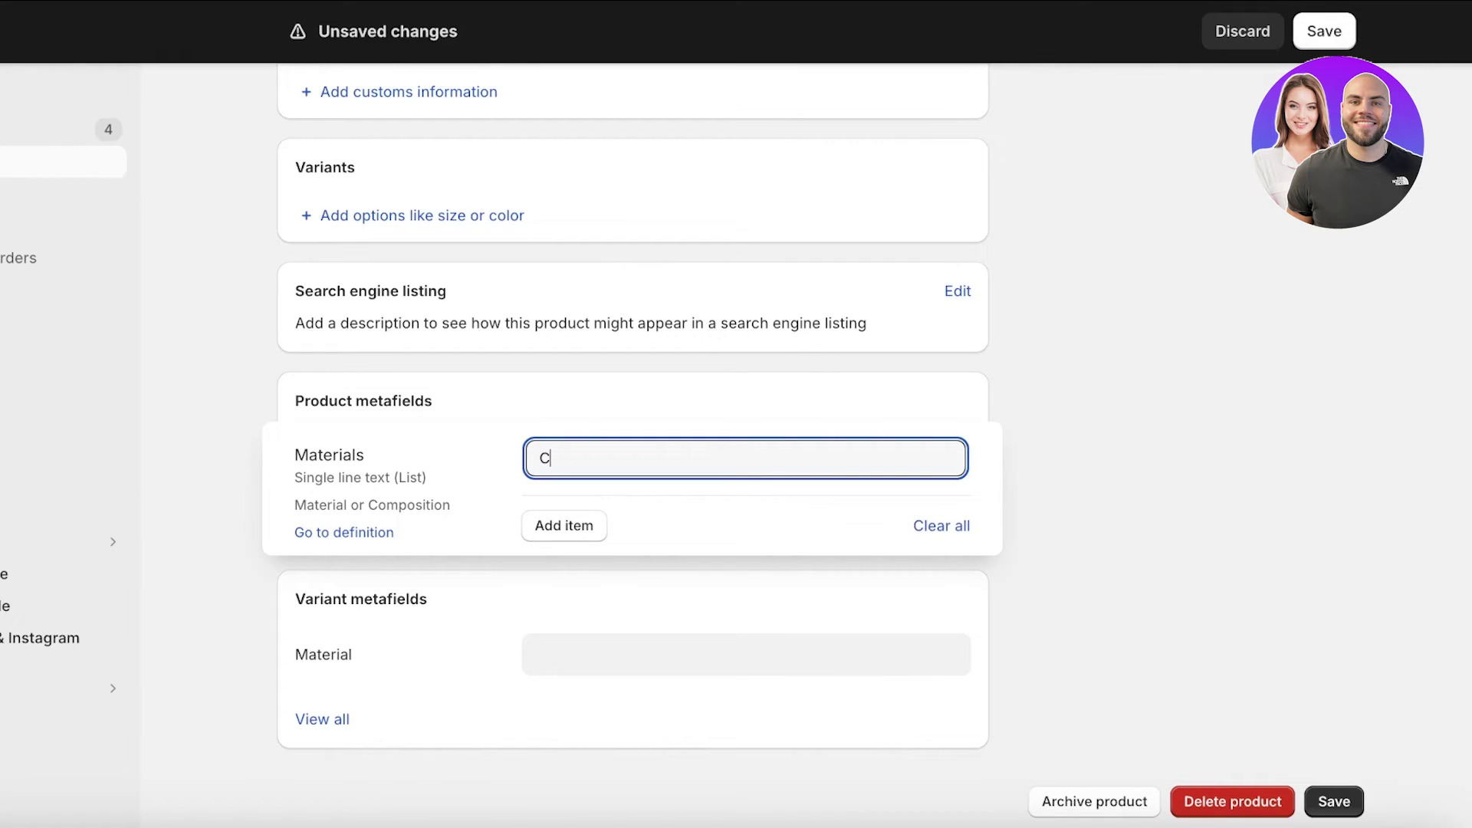
text(otton)
key(Return)
click(1169, 520)
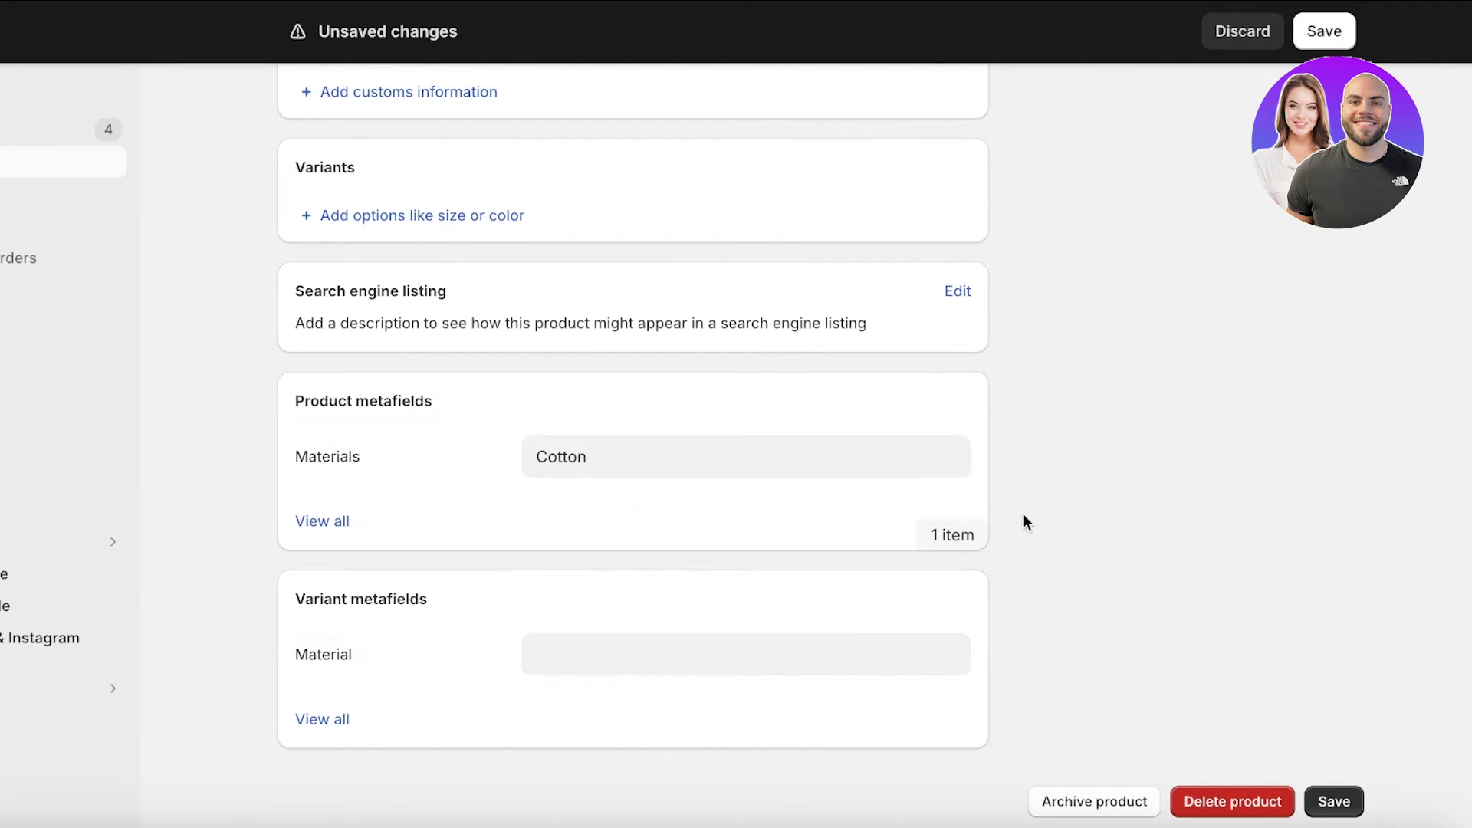
click(686, 463)
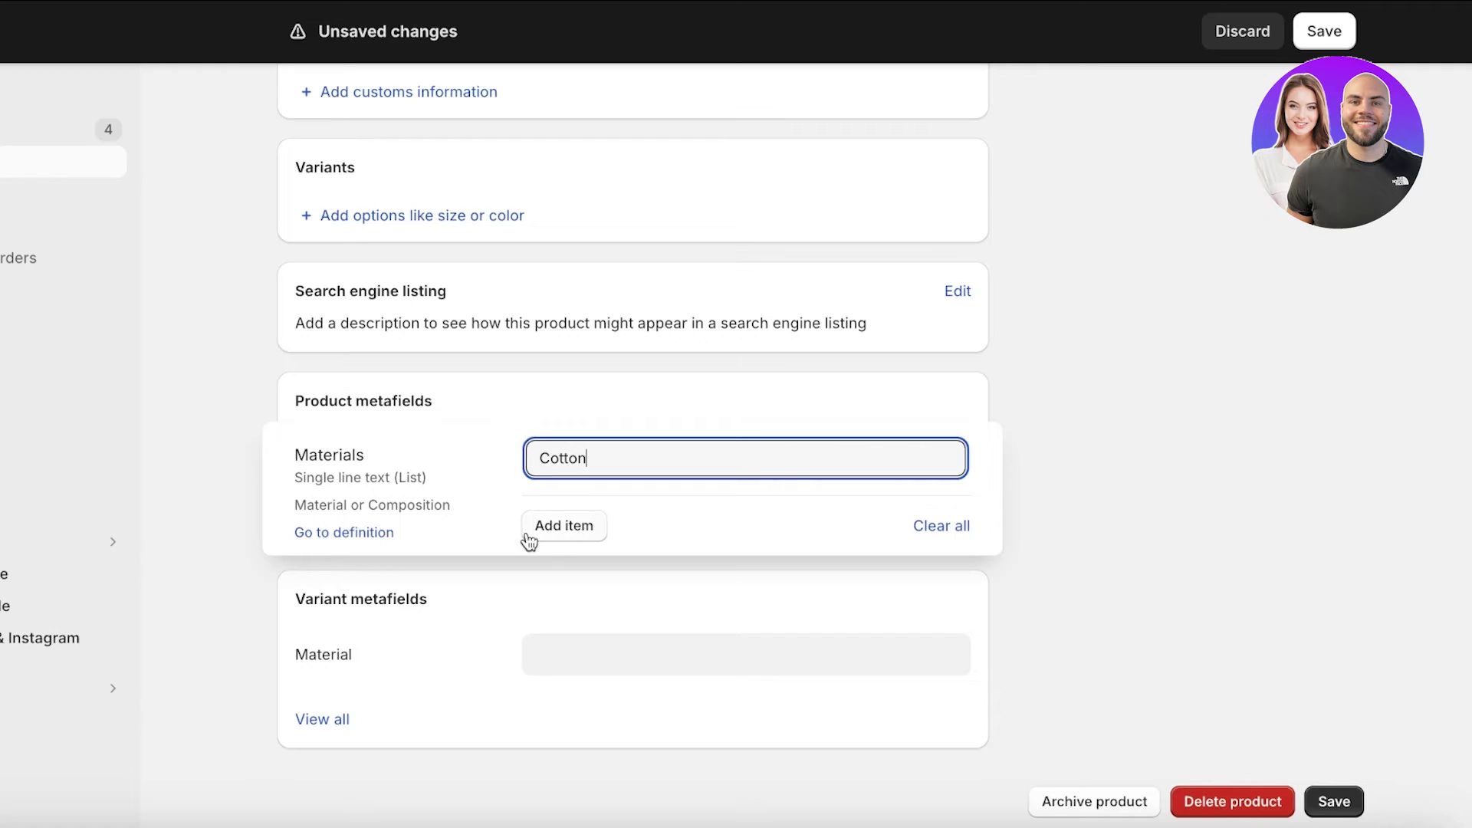
Set the tshirt's Material variant metafield to Plastic.
click(654, 658)
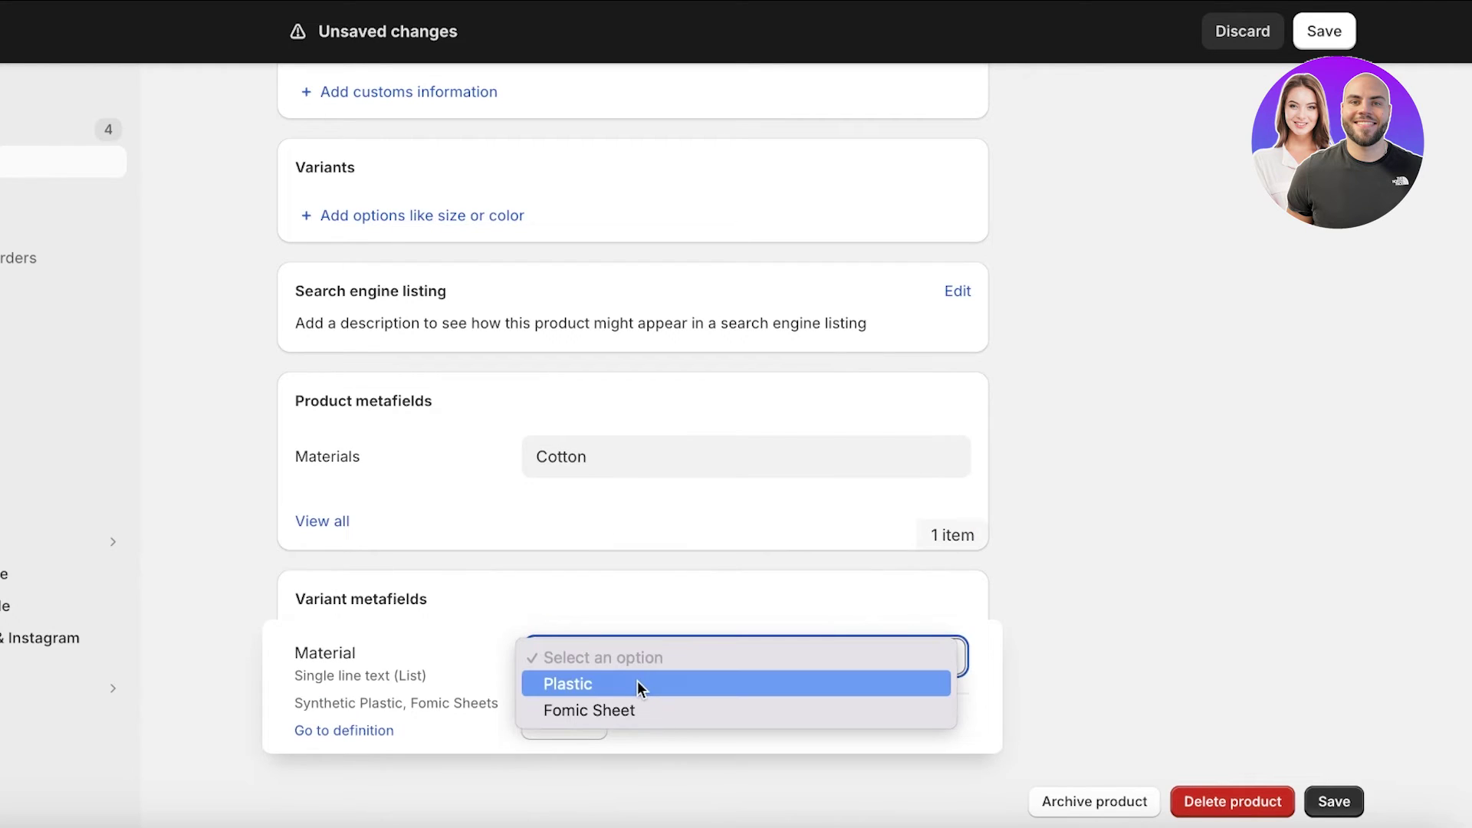
click(638, 683)
click(1223, 559)
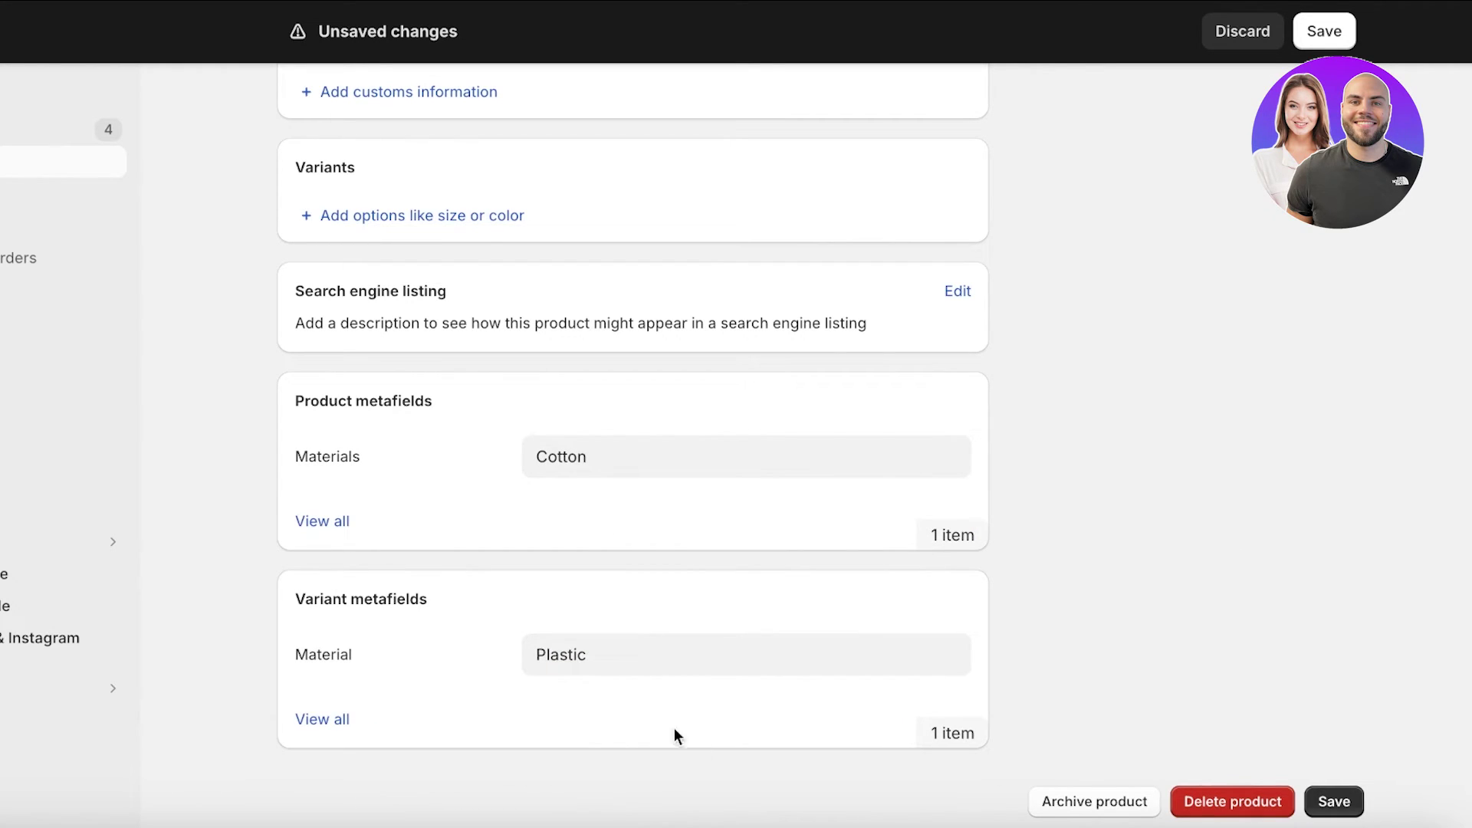
click(700, 654)
click(877, 652)
click(1113, 649)
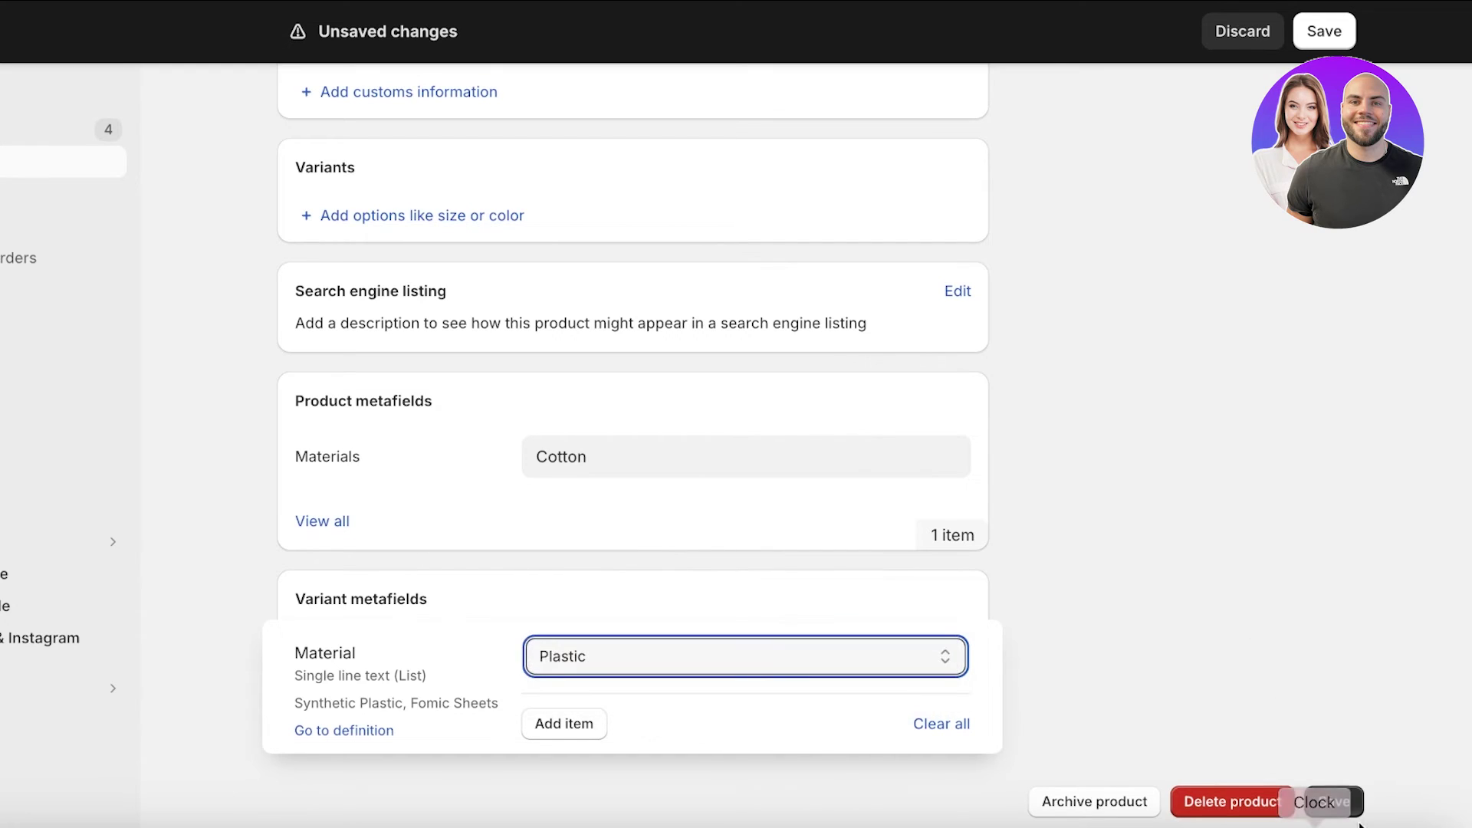
Save the tshirt's metafield values and return to the product list.
click(1359, 803)
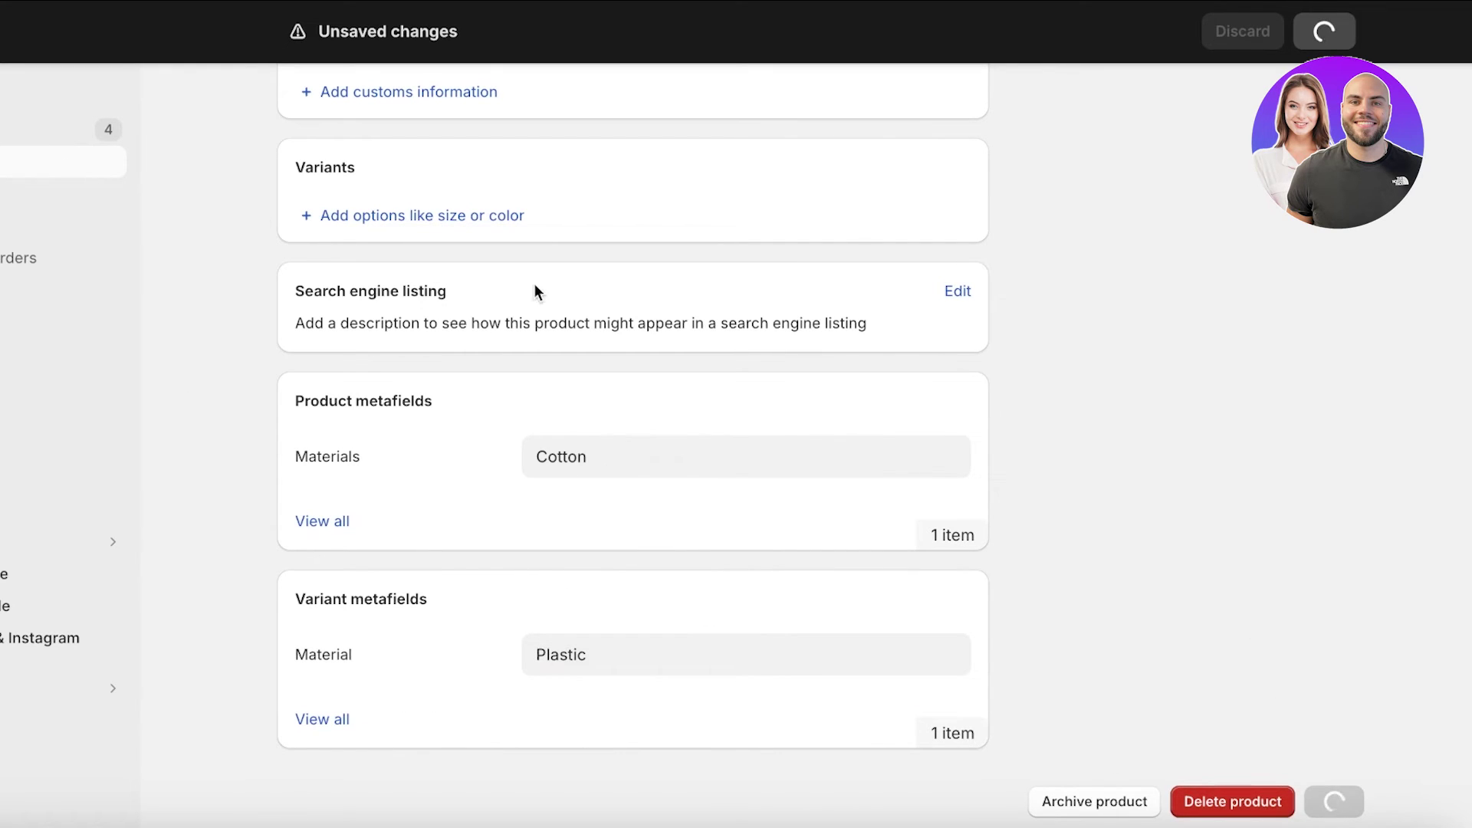
scroll(540, 291, up, 15)
click(286, 105)
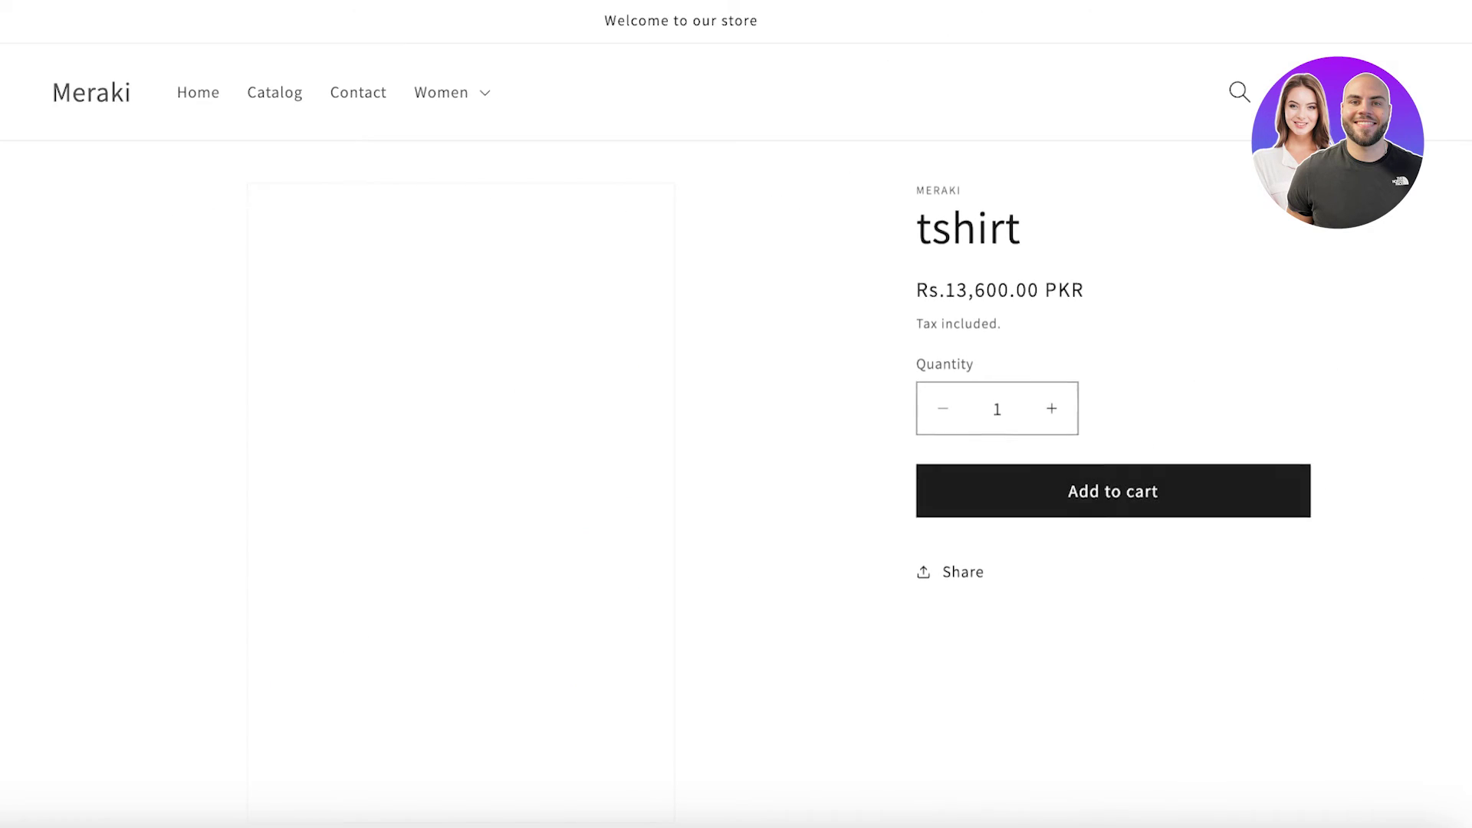
Examine the tshirt's product page in the online store for its material information.
scroll(767, 272, down, 7)
scroll(767, 272, up, 5)
scroll(814, 469, up, 2)
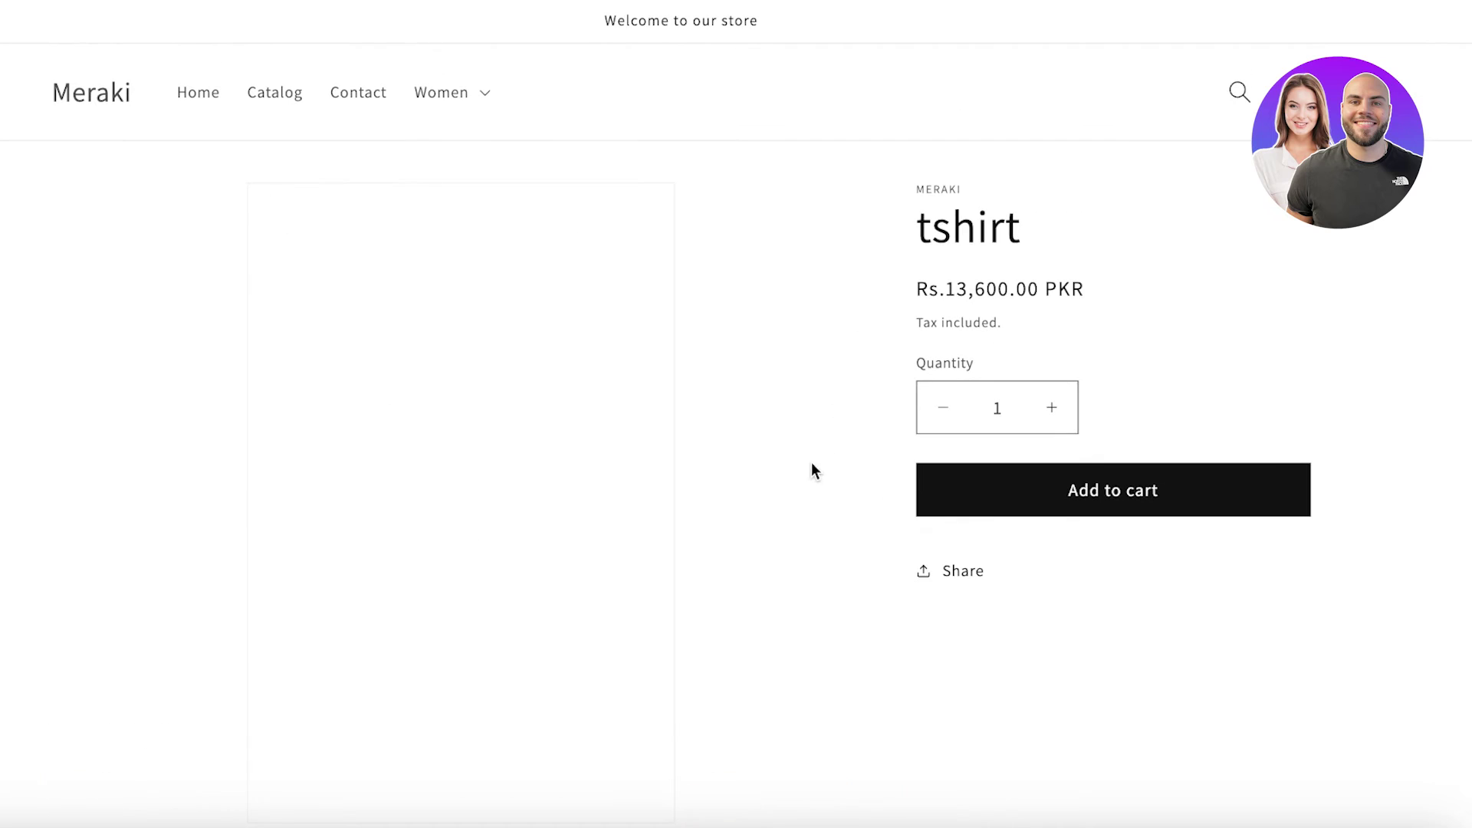
scroll(721, 362, left, 10)
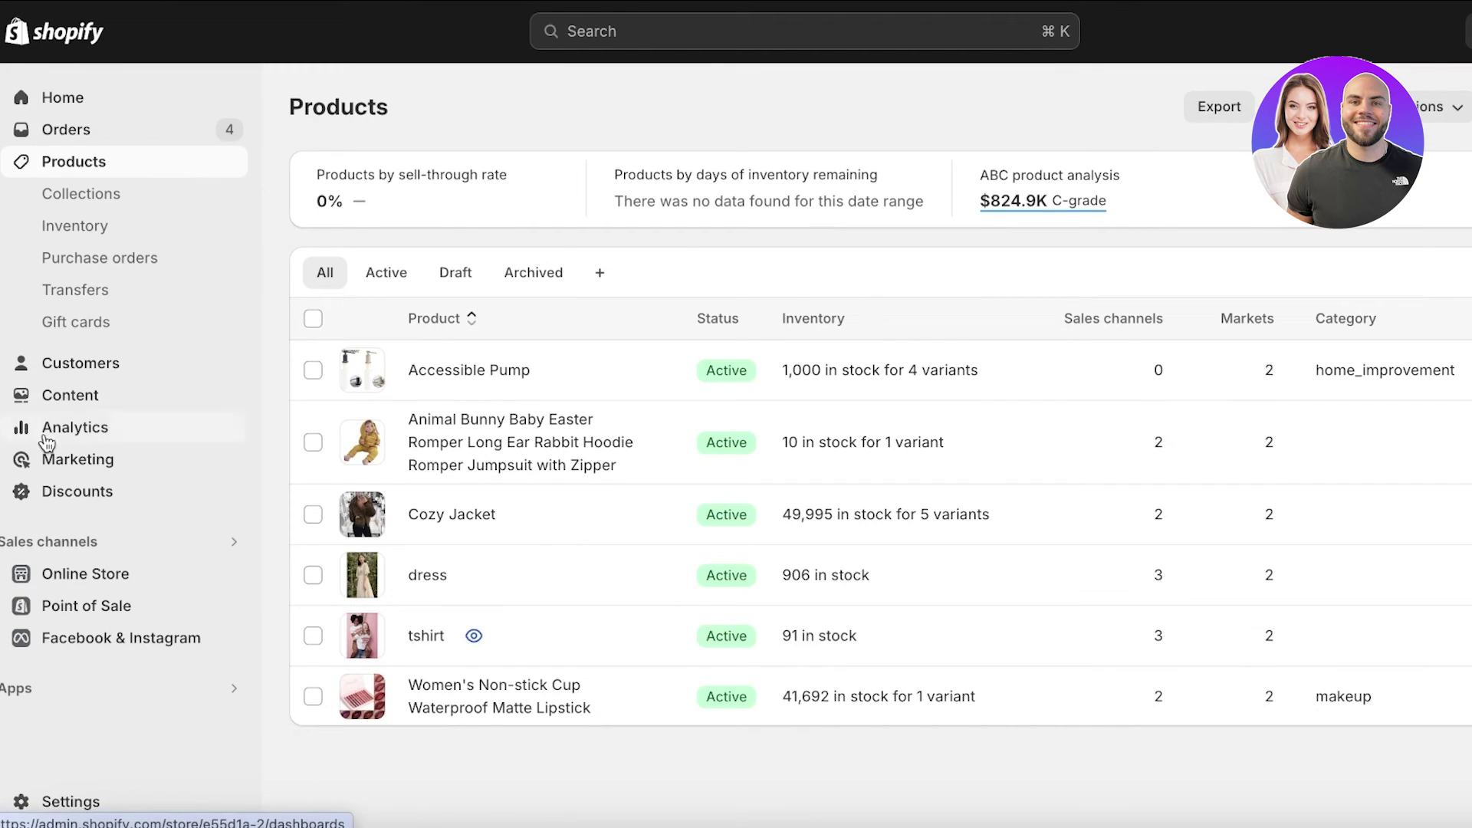
Open the current Dawn theme for customization and switch to the Default product template.
click(77, 573)
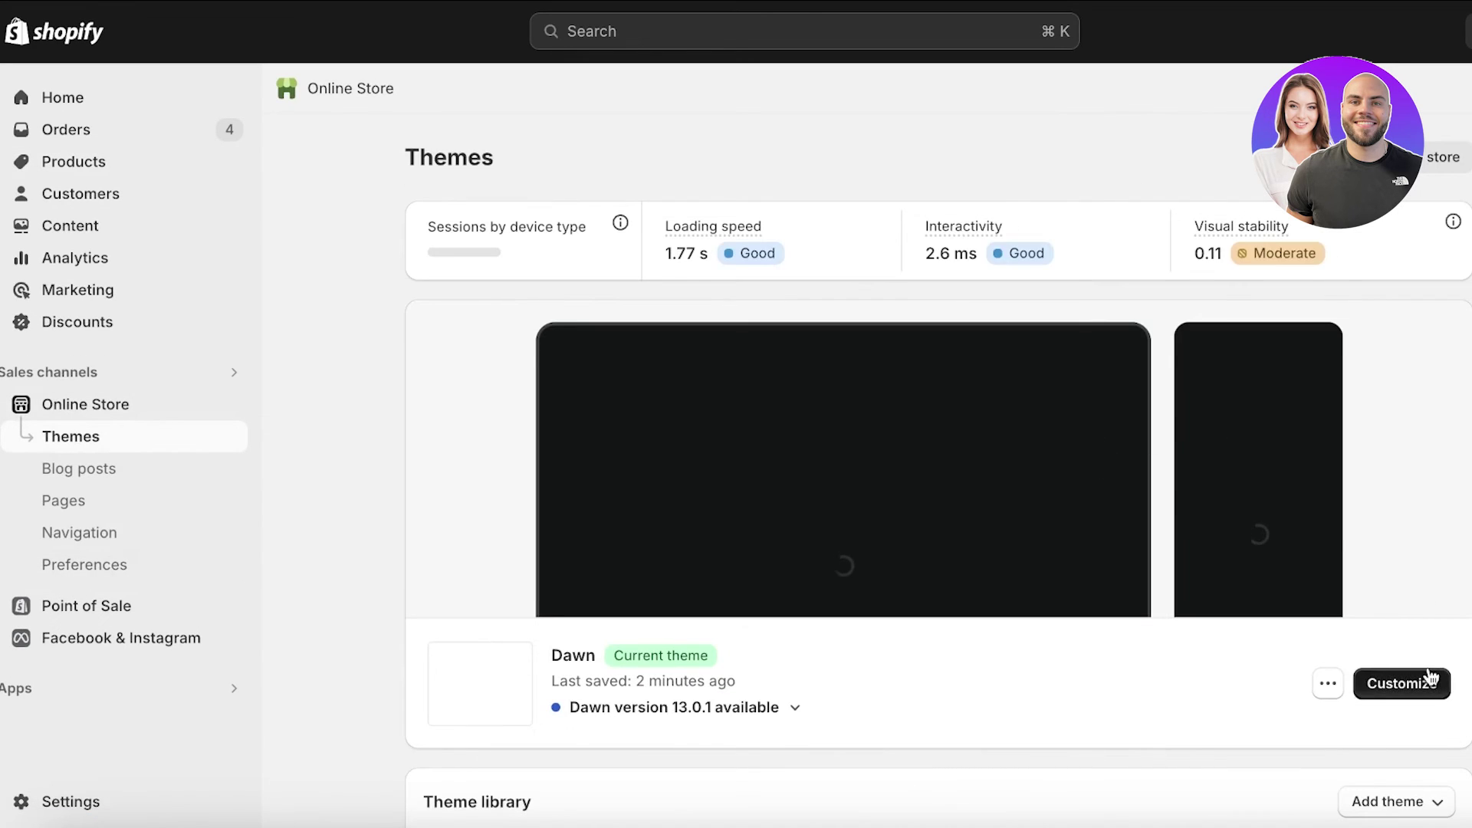
click(1426, 682)
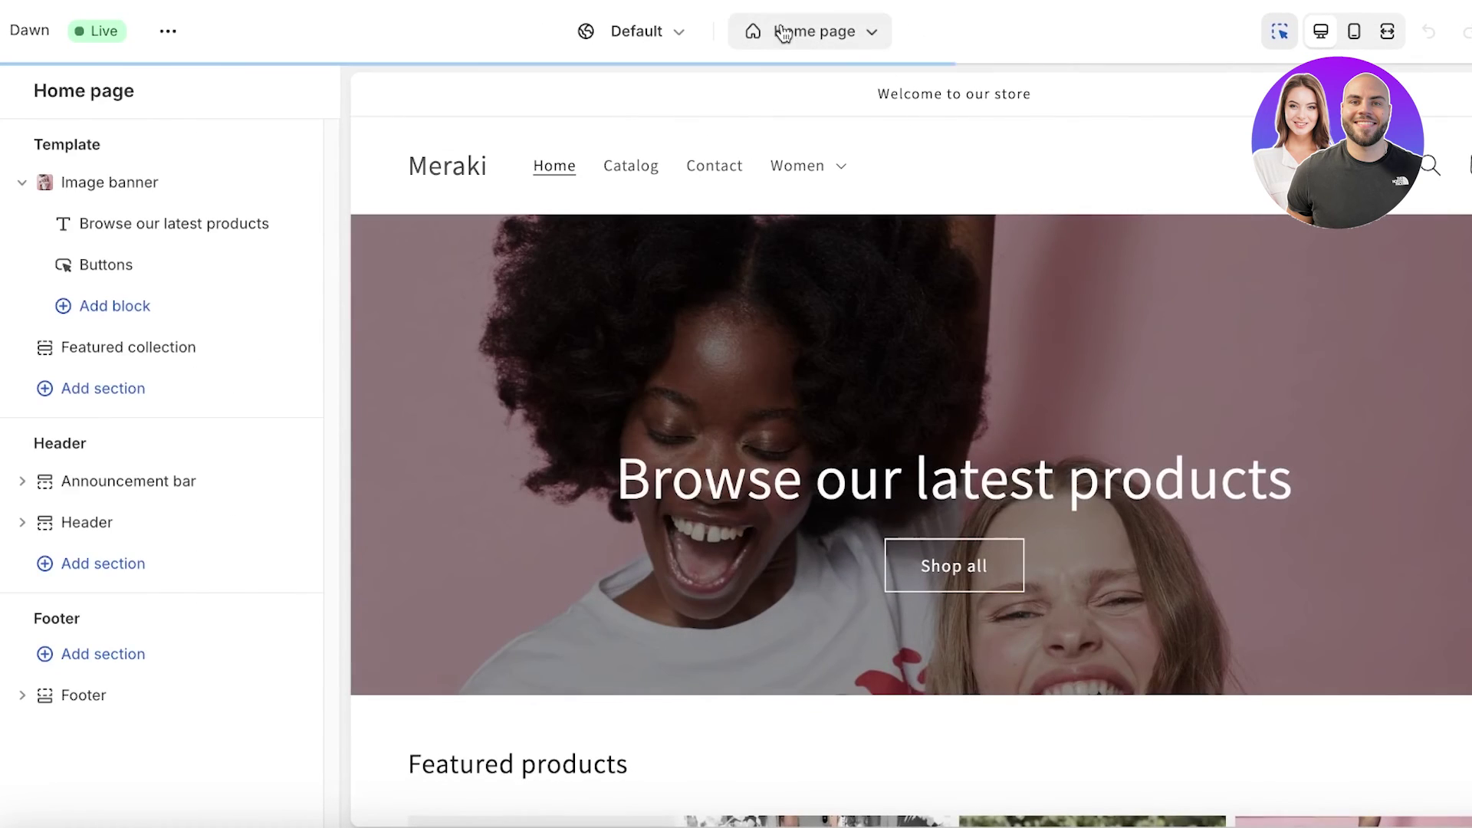
click(803, 31)
click(970, 190)
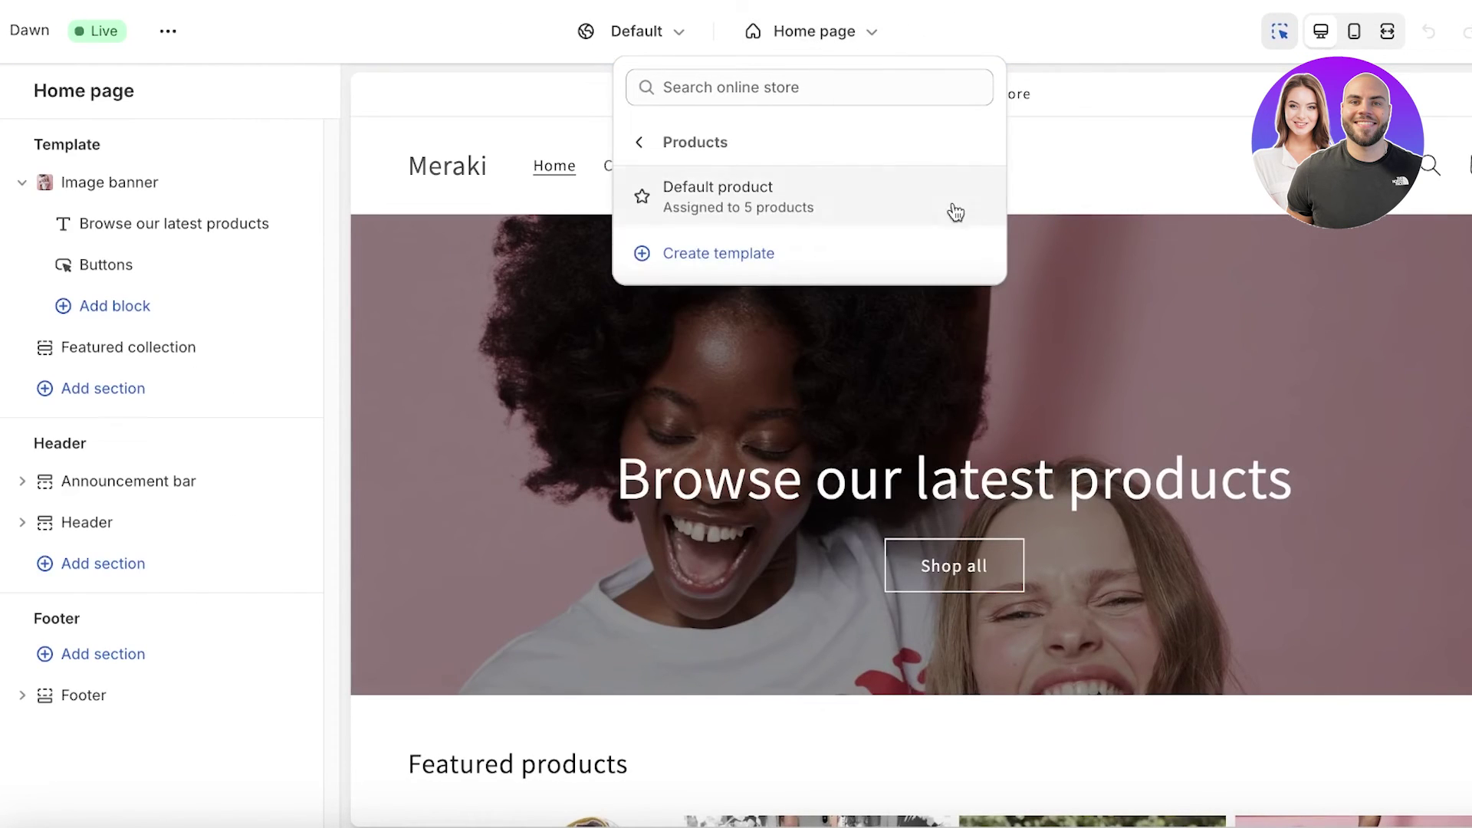
click(821, 211)
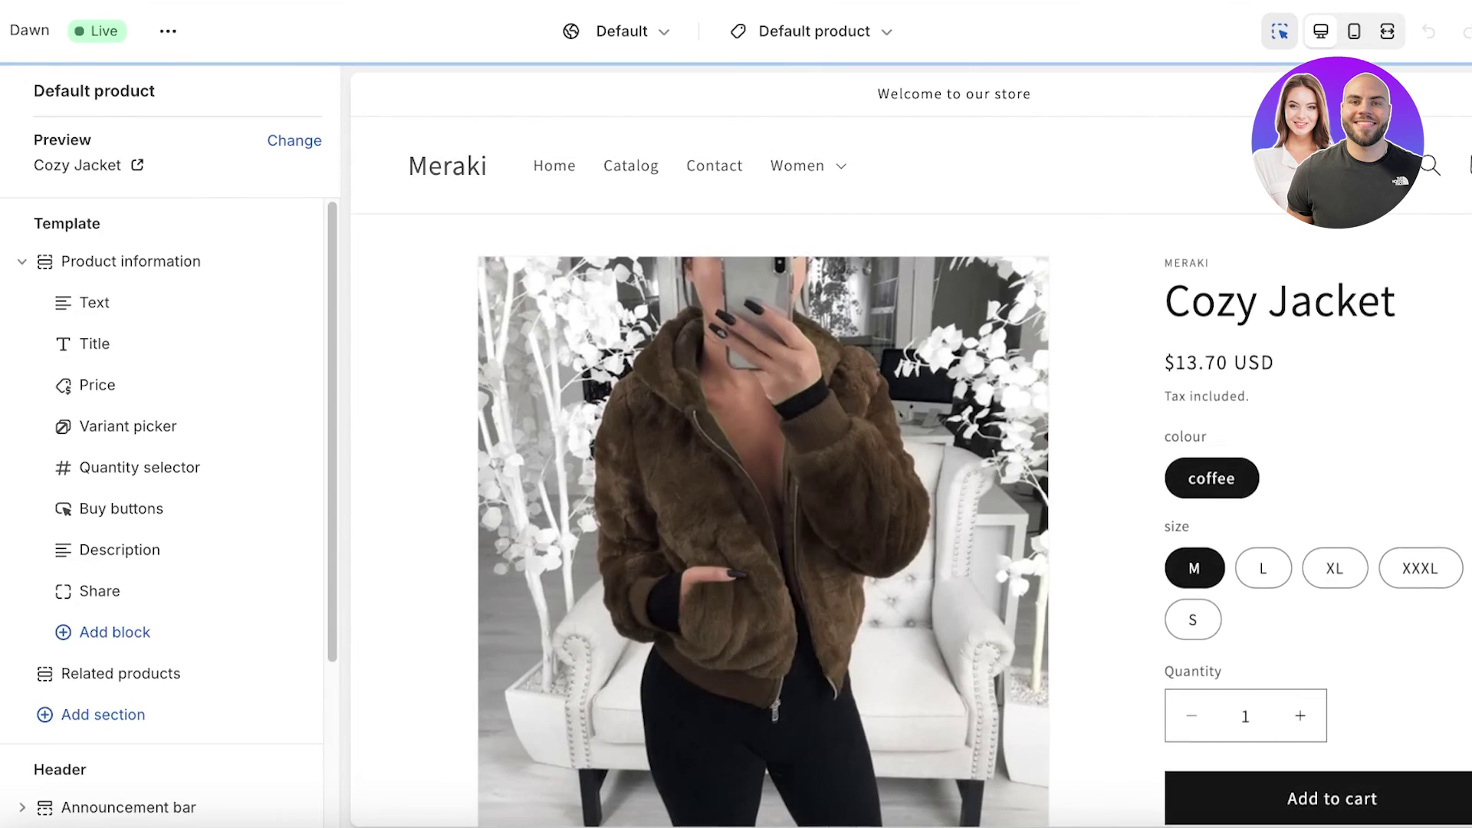
Examine the Cozy Jacket preview and the sections that can be added to the product template.
scroll(1125, 447, down, 1)
scroll(1074, 461, down, 3)
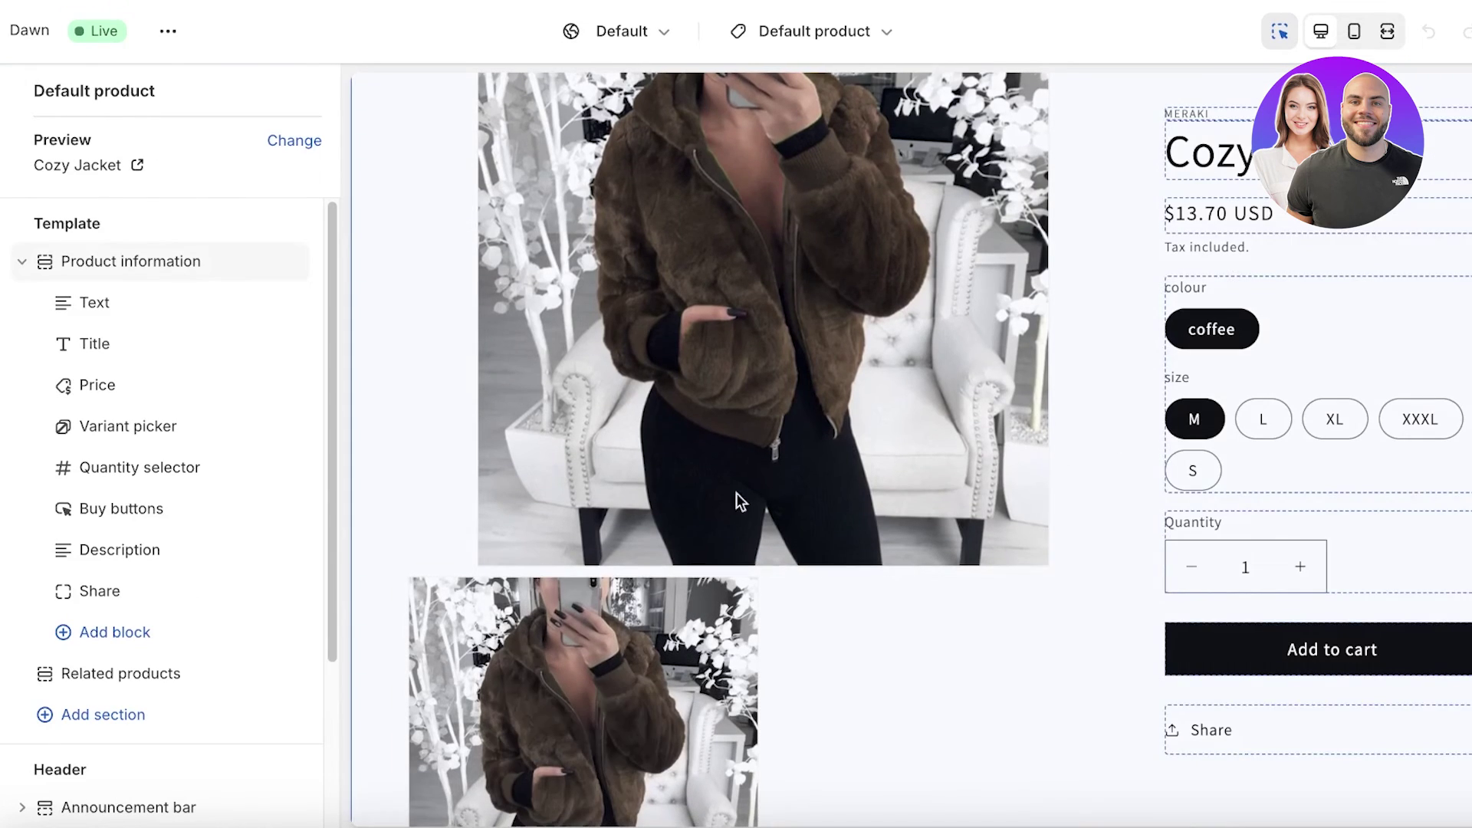
click(81, 712)
scroll(469, 736, down, 3)
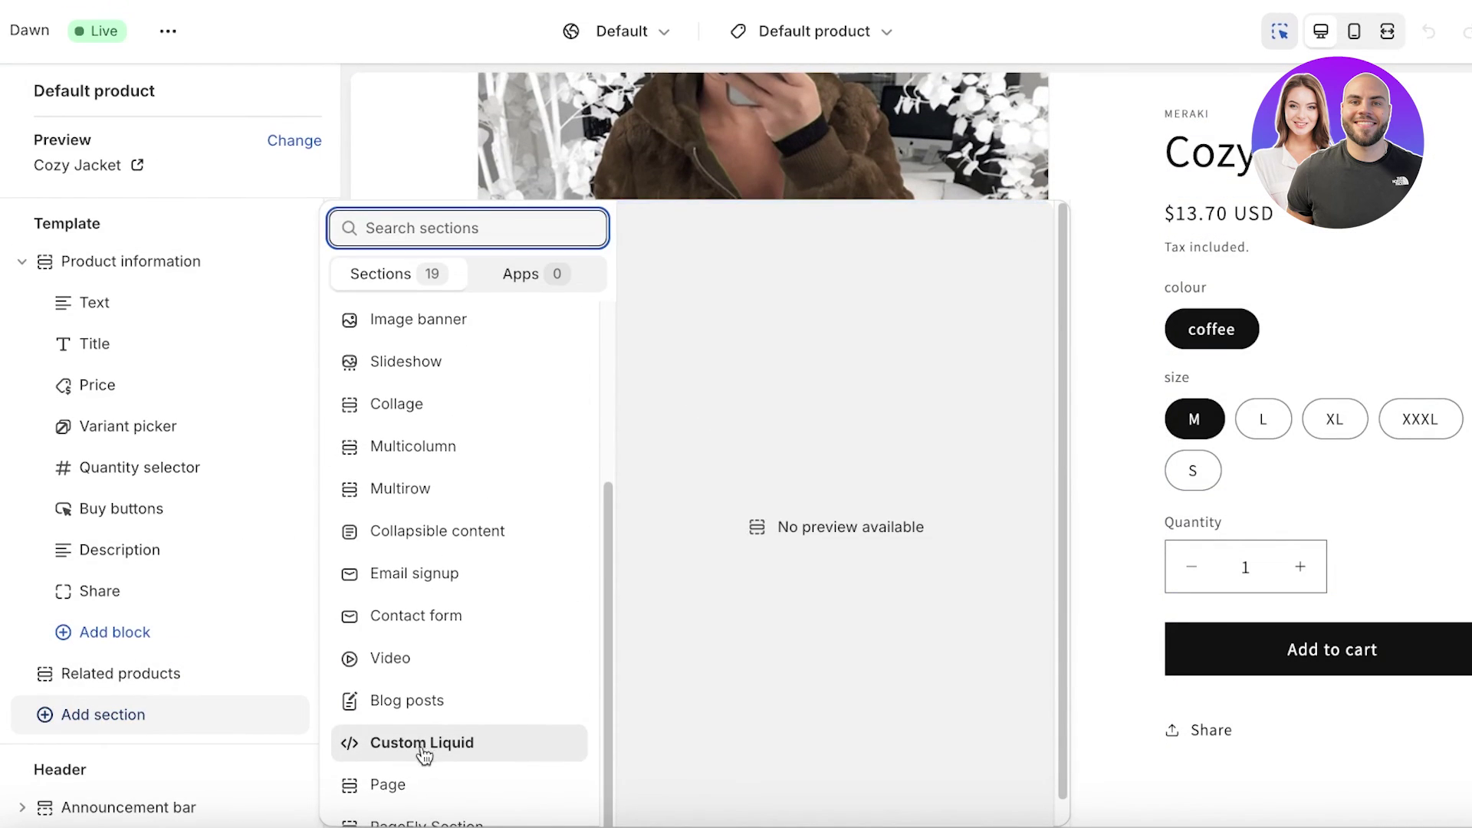
click(584, 87)
Change the Default product template's preview product to tshirt.
click(622, 31)
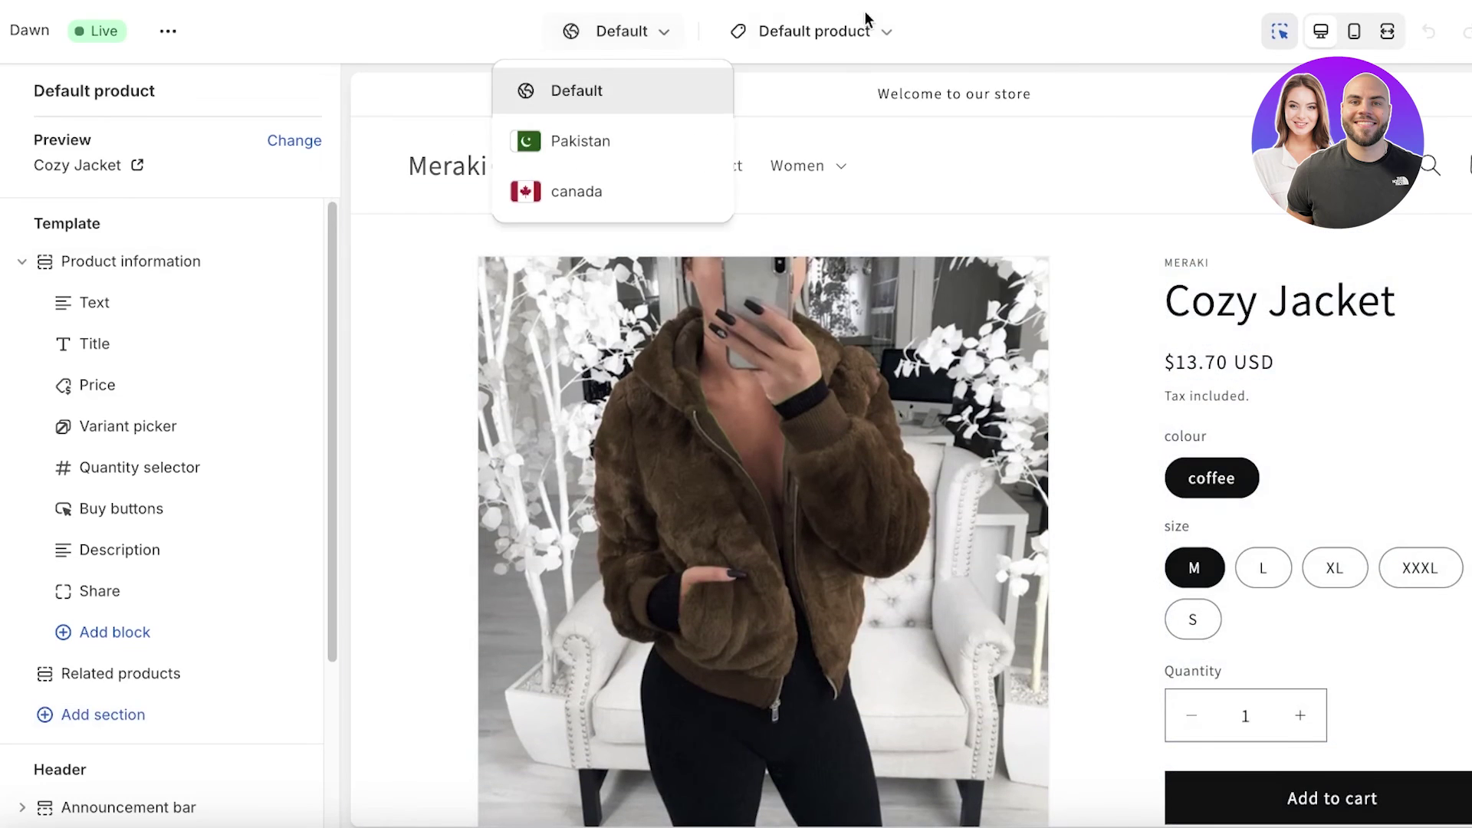
click(814, 31)
click(293, 140)
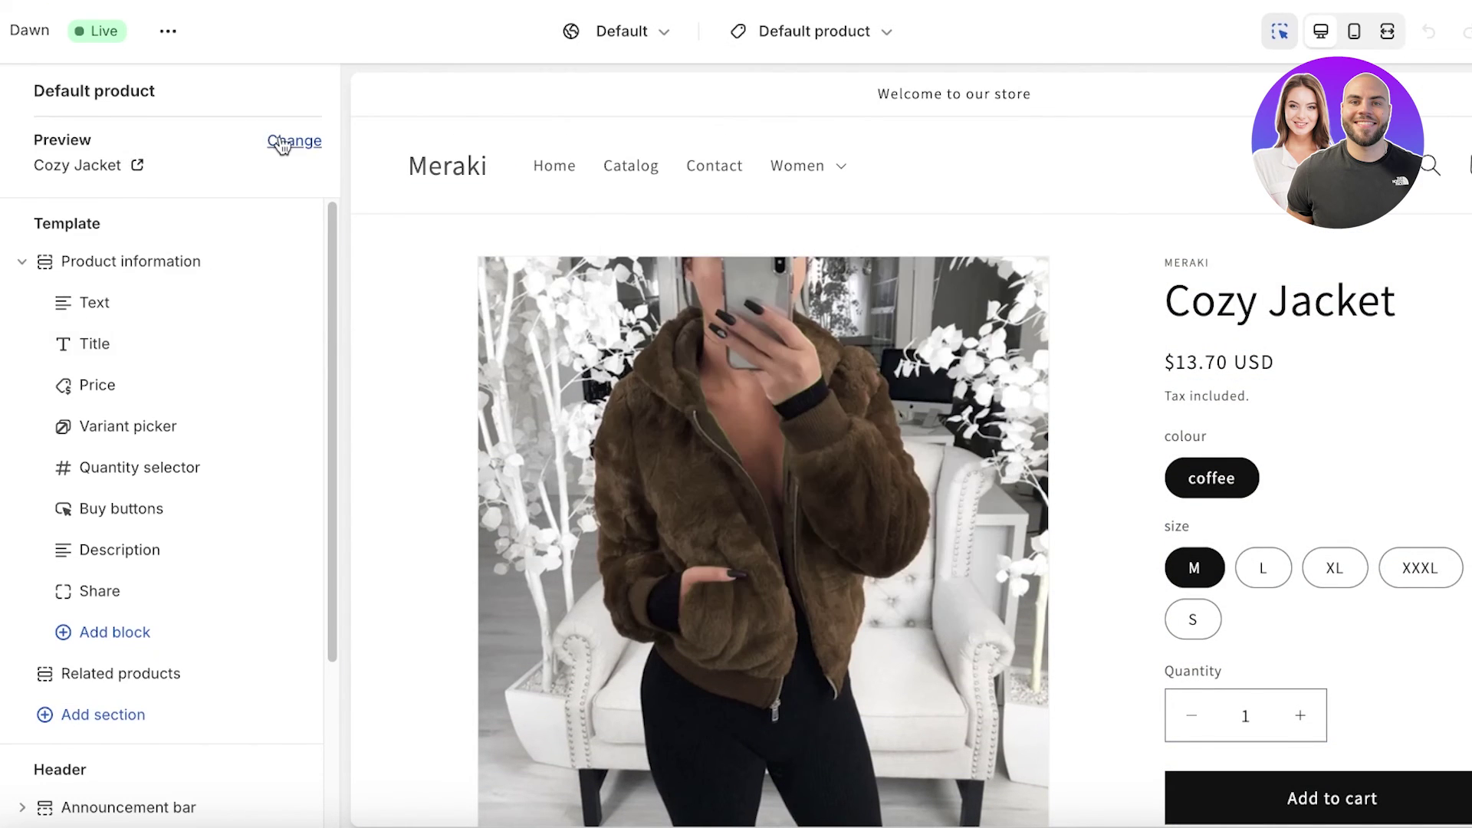
click(112, 395)
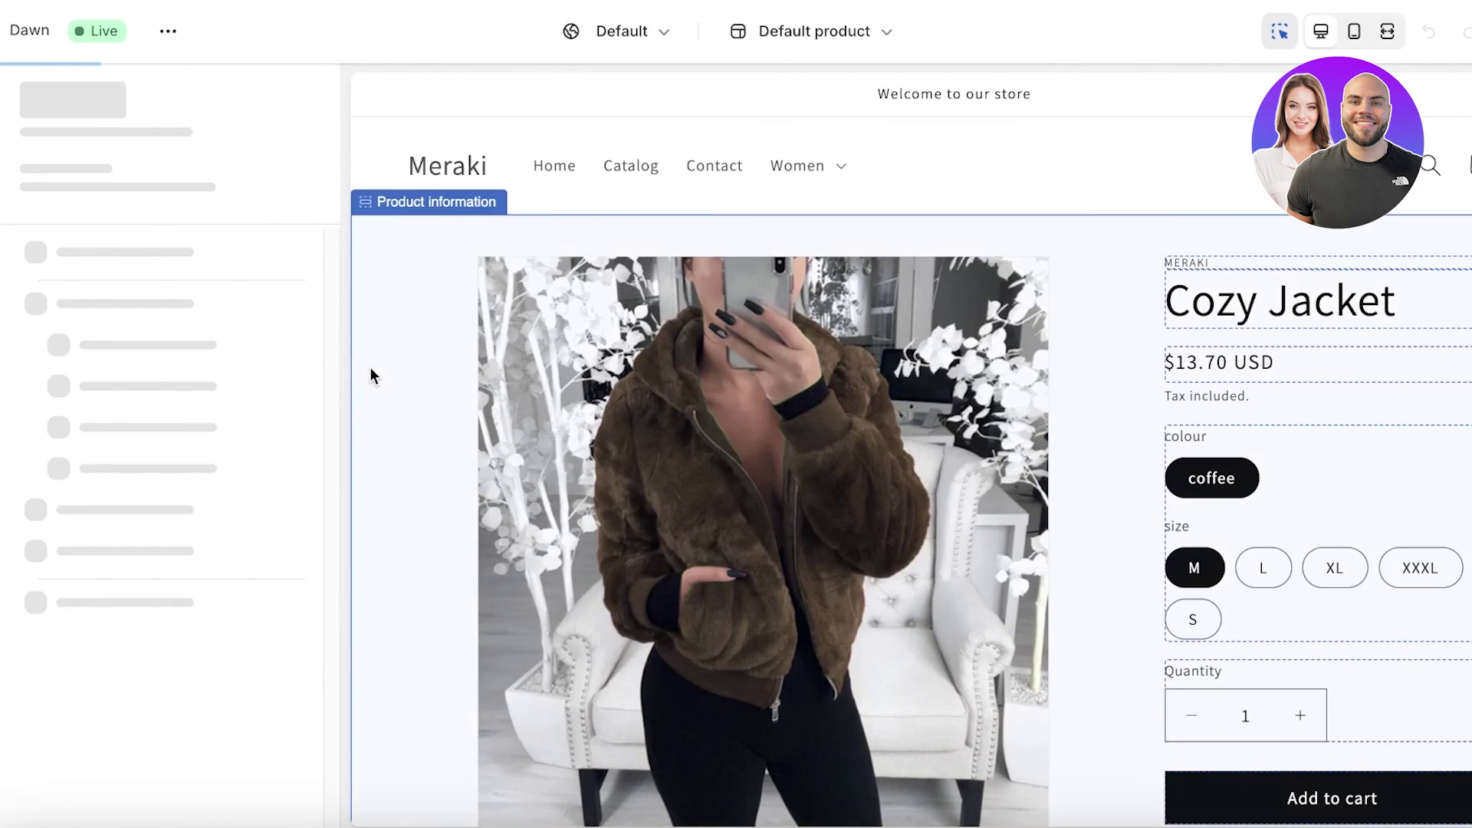
Look over the tshirt preview and the template's available sections, then return to the store admin's home page.
scroll(1196, 506, down, 2)
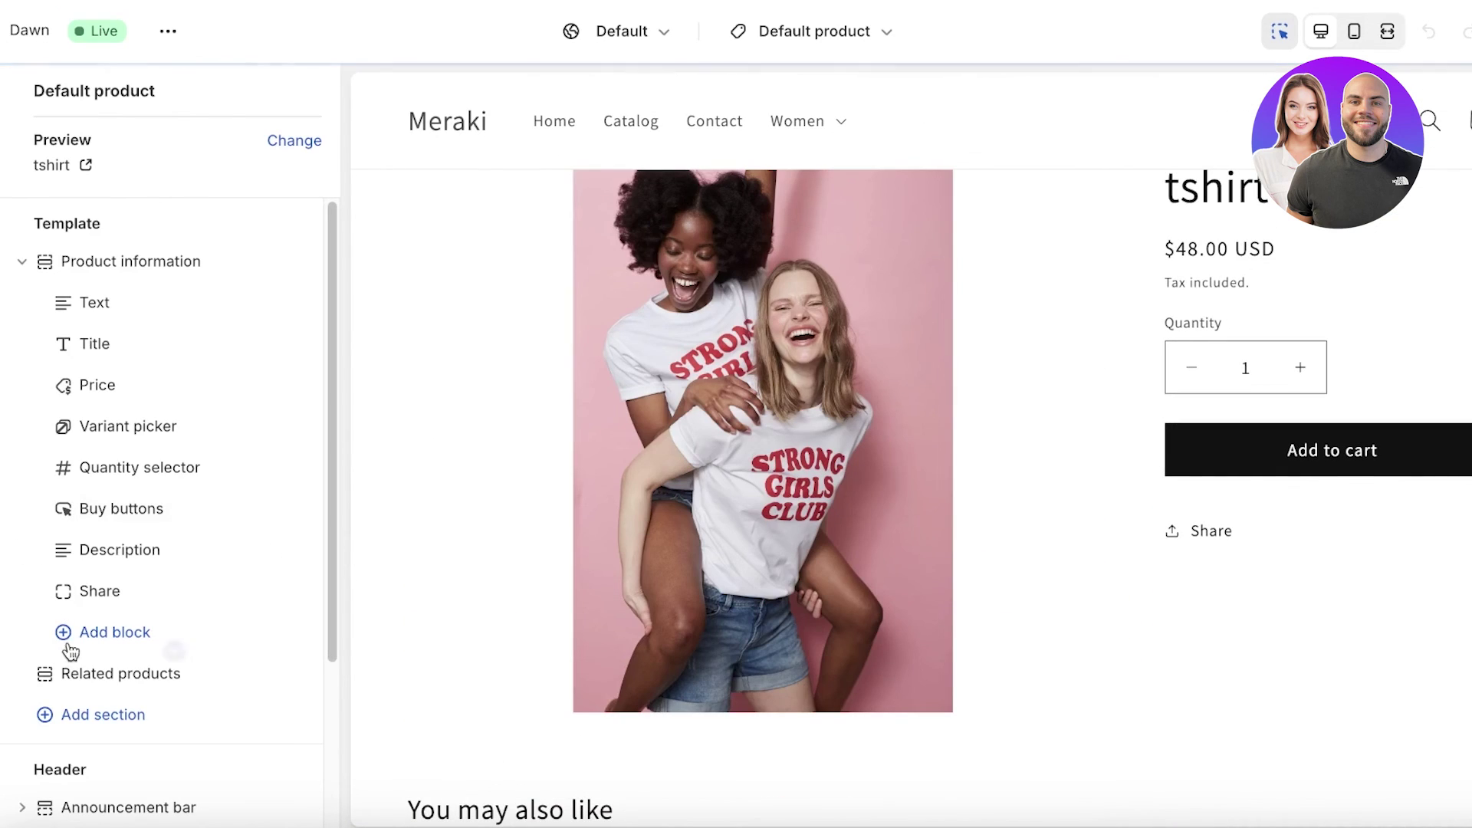
click(80, 721)
scroll(361, 559, down, 3)
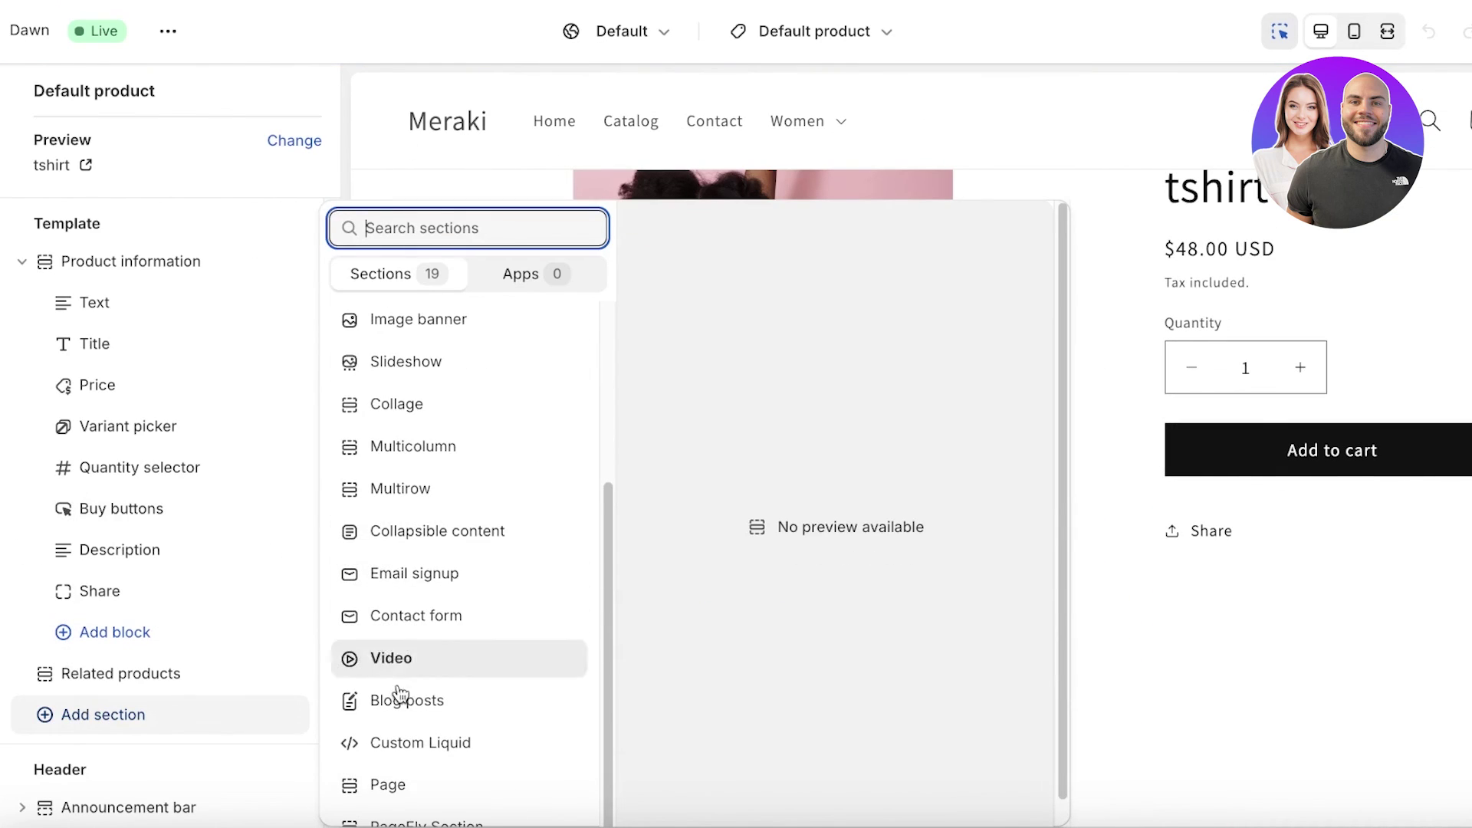
scroll(394, 537, up, 4)
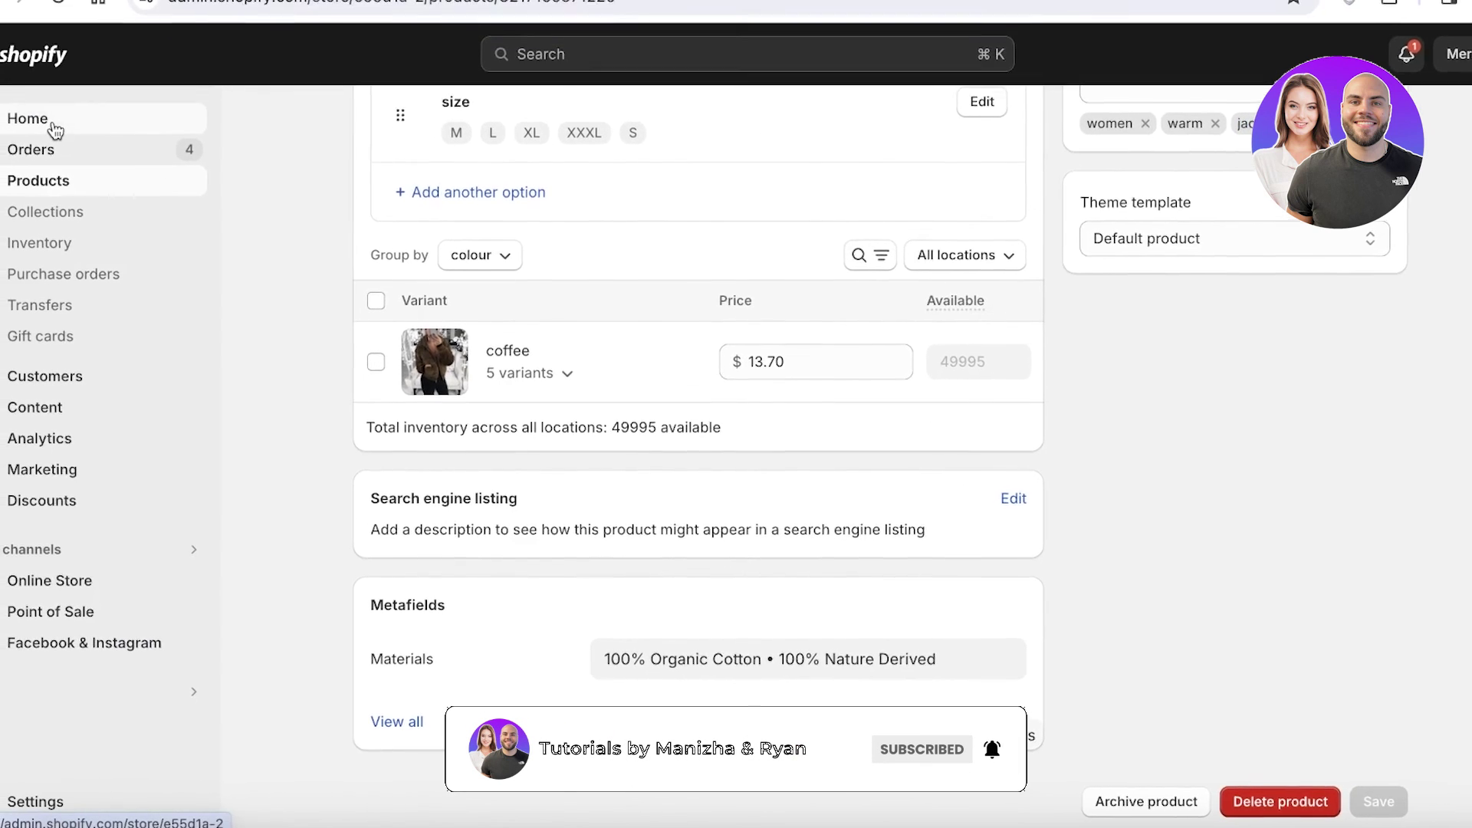
click(19, 98)
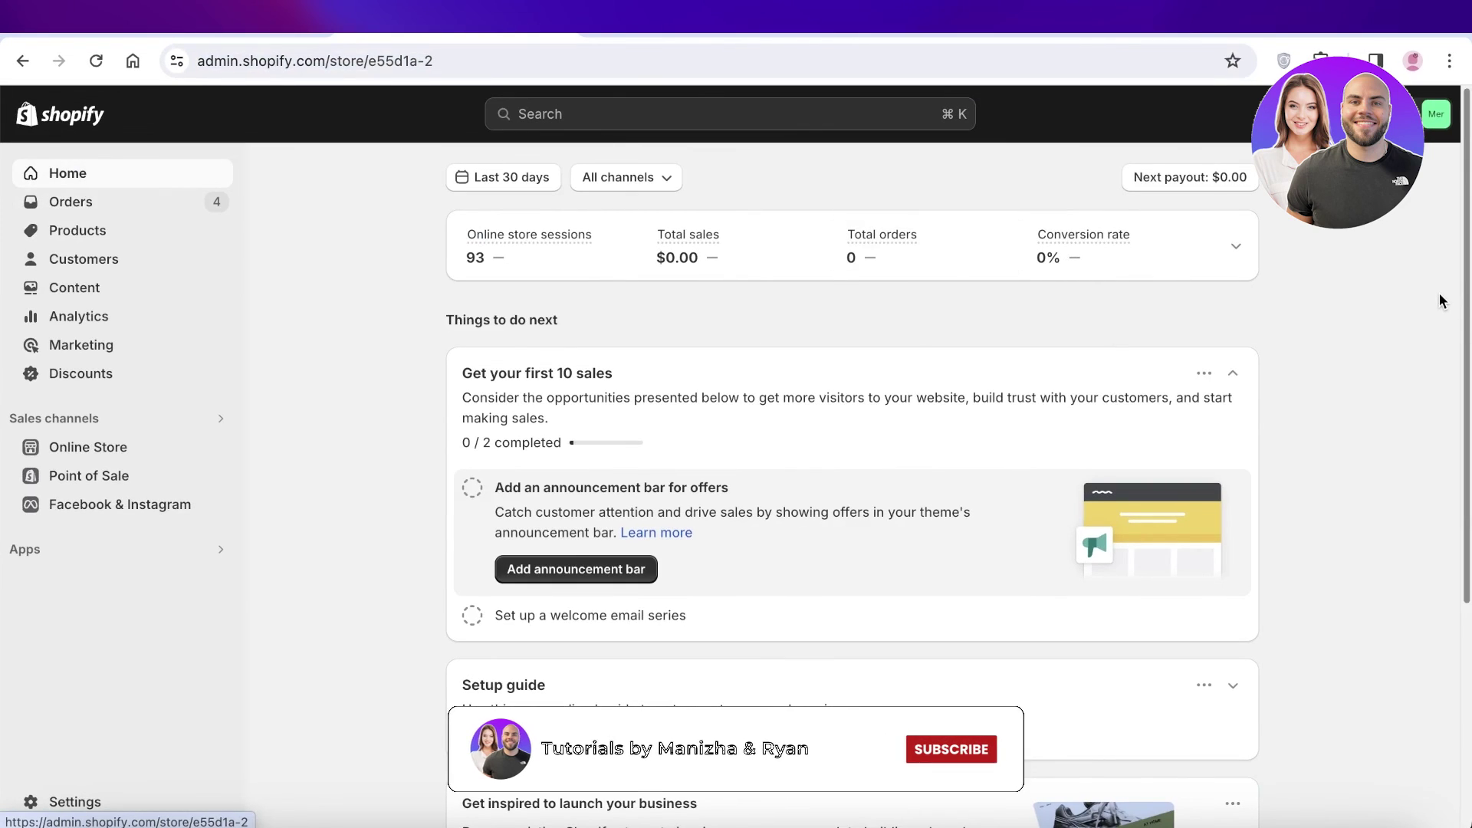